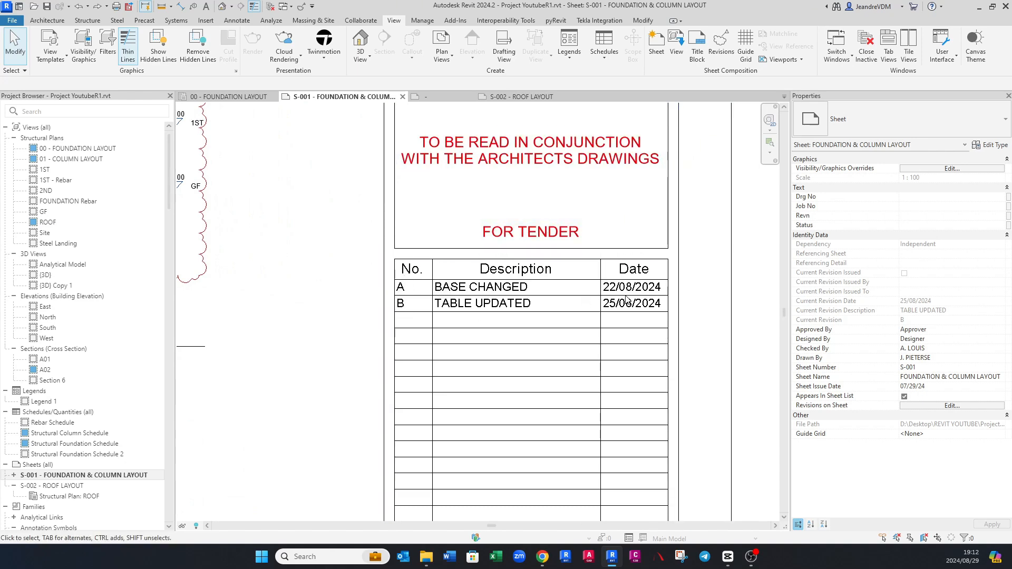
Step: Examine the finished sheet's revision table, drawing number, and the revision clouds around Section A02 and the Structural Column Schedule
{"action": "scroll", "coordinate": [571, 191], "scroll_direction": "down", "scroll_amount": 2}
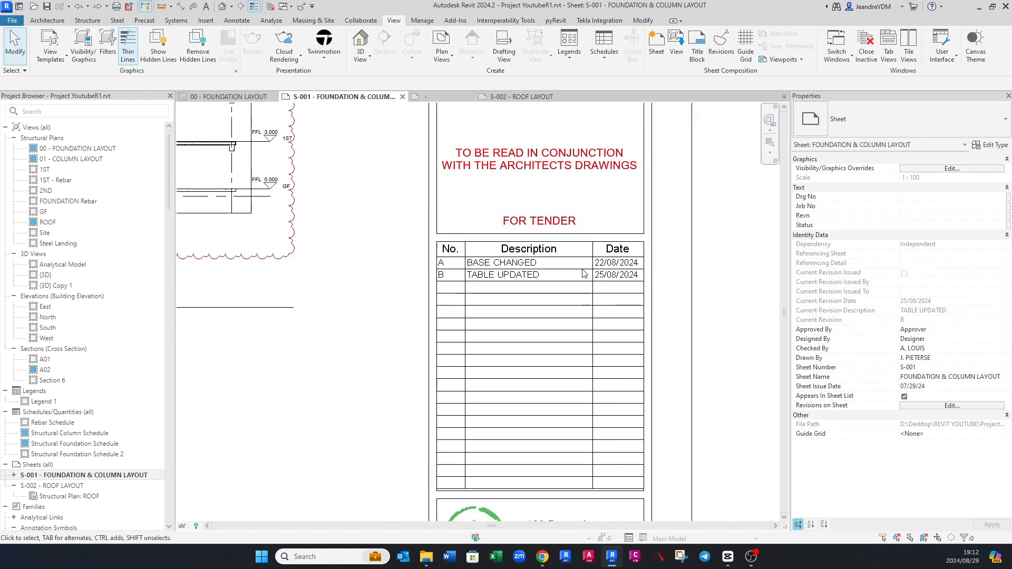
{"action": "scroll", "coordinate": [576, 253], "scroll_direction": "down", "scroll_amount": 2}
{"action": "scroll", "coordinate": [576, 253], "scroll_direction": "up", "scroll_amount": 4}
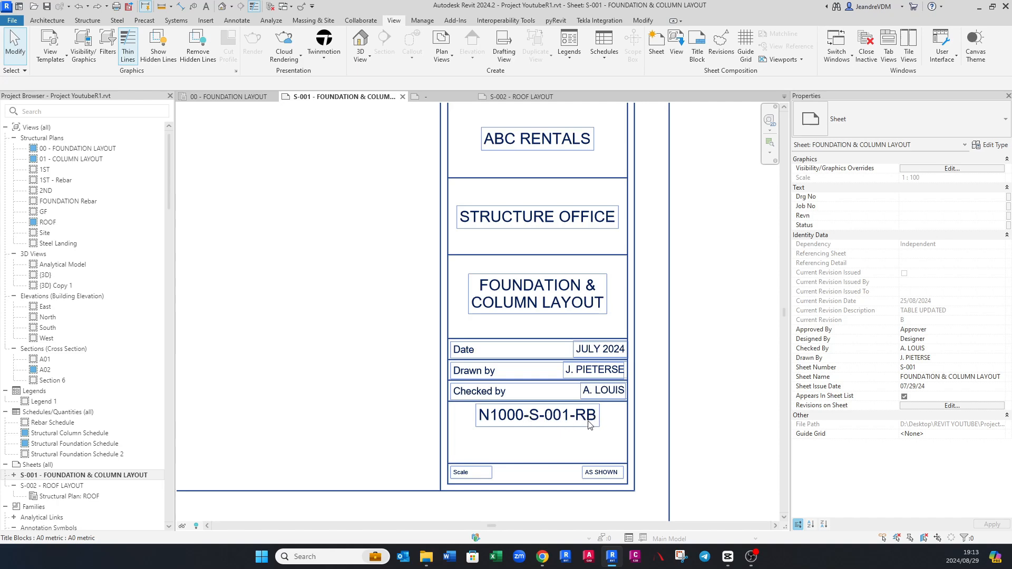
{"action": "scroll", "coordinate": [584, 423], "scroll_direction": "down", "scroll_amount": 4}
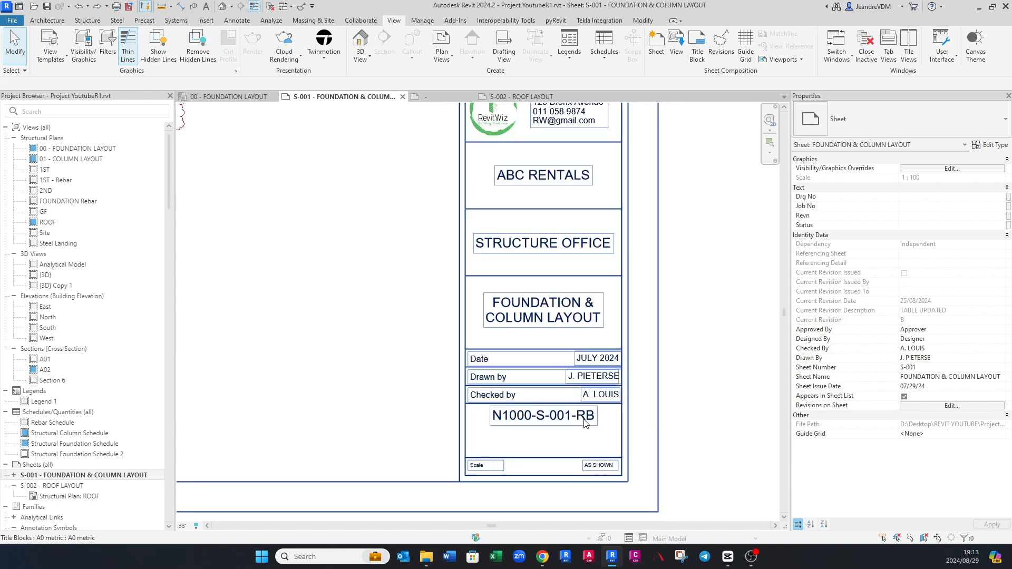
{"action": "scroll", "coordinate": [559, 264], "scroll_direction": "up", "scroll_amount": 2}
{"action": "scroll", "coordinate": [554, 252], "scroll_direction": "down", "scroll_amount": 2}
{"action": "scroll", "coordinate": [554, 252], "scroll_direction": "up", "scroll_amount": 3}
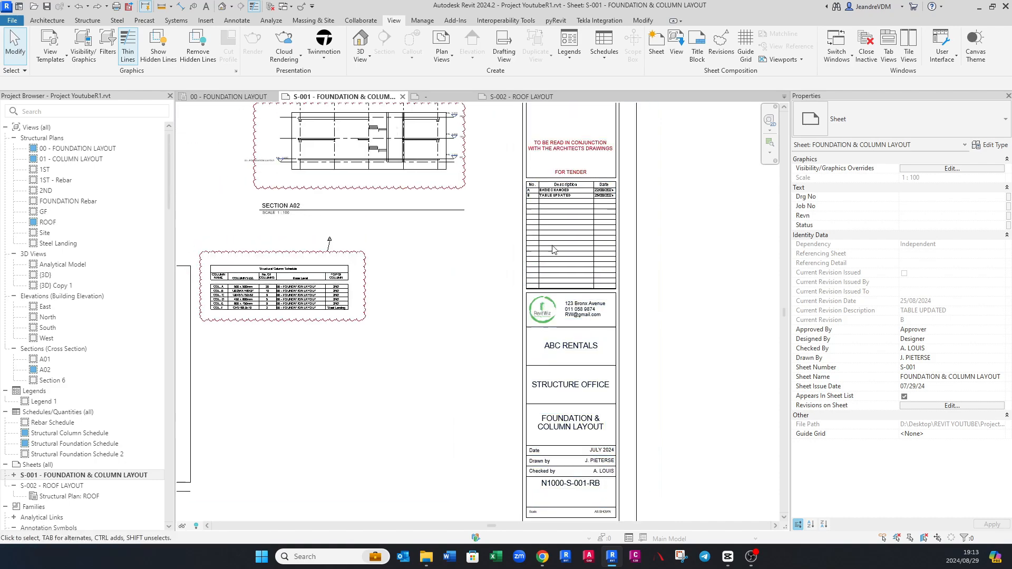
{"action": "scroll", "coordinate": [569, 251], "scroll_direction": "down", "scroll_amount": 3}
{"action": "scroll", "coordinate": [353, 253], "scroll_direction": "up", "scroll_amount": 2}
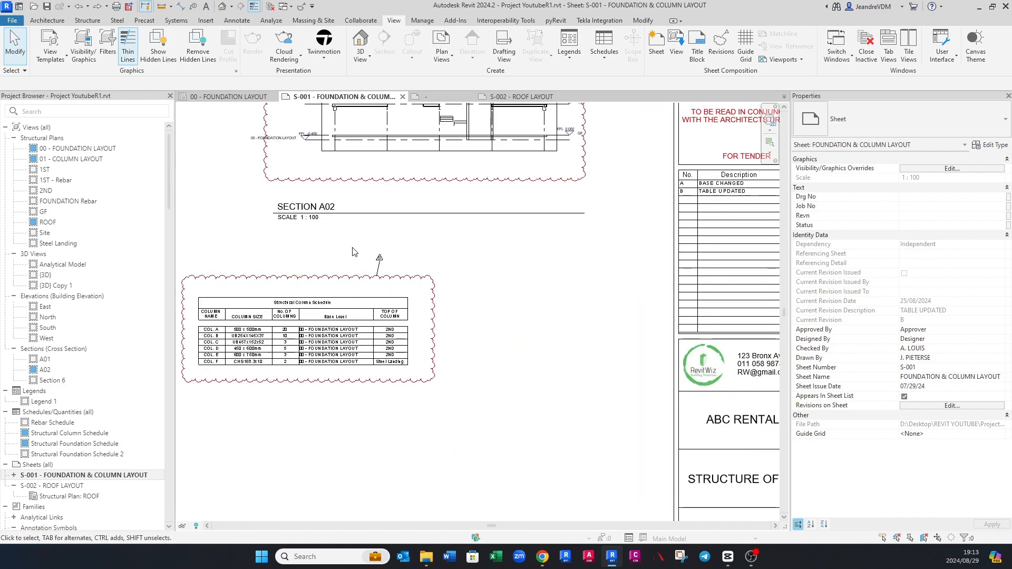
{"action": "middle_click_drag", "start_coordinate": [355, 254], "coordinate": [449, 349]}
{"action": "scroll", "coordinate": [529, 161], "scroll_direction": "up", "scroll_amount": 2}
{"action": "scroll", "coordinate": [529, 161], "scroll_direction": "down", "scroll_amount": 2}
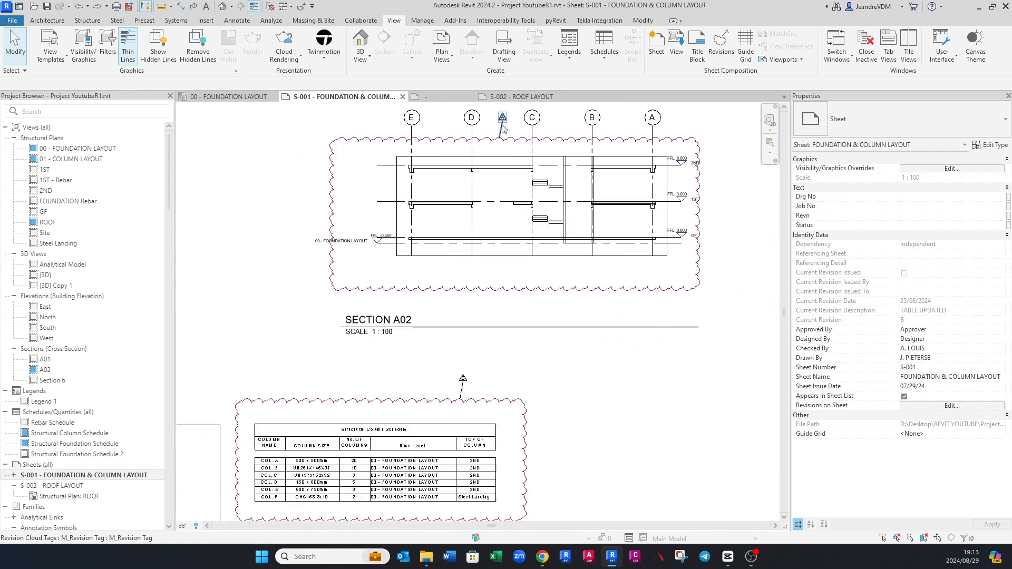
{"action": "scroll", "coordinate": [565, 350], "scroll_direction": "down", "scroll_amount": 2}
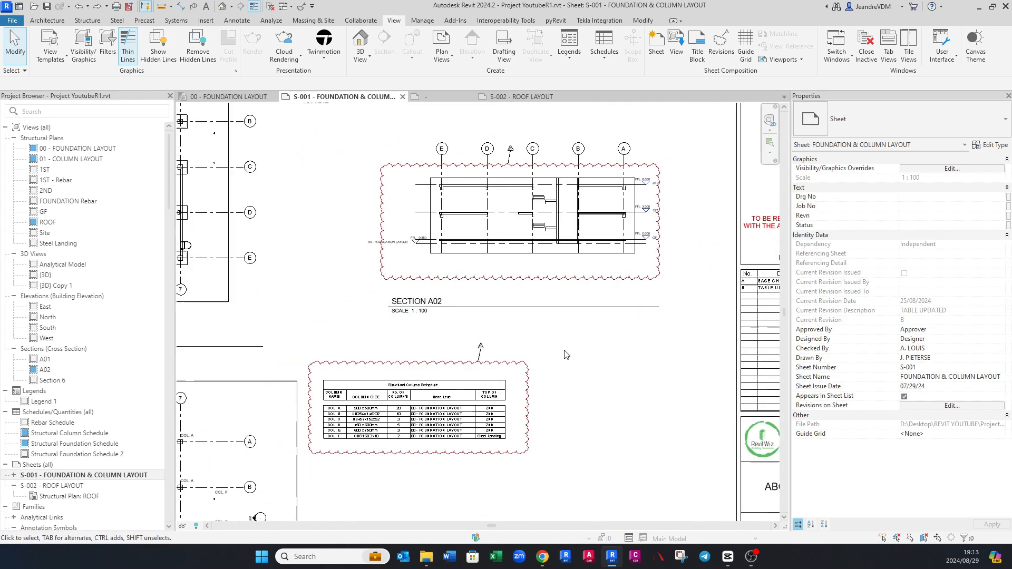
{"action": "middle_click_drag", "start_coordinate": [376, 280], "coordinate": [516, 263]}
{"action": "scroll", "coordinate": [515, 266], "scroll_direction": "down", "scroll_amount": 1}
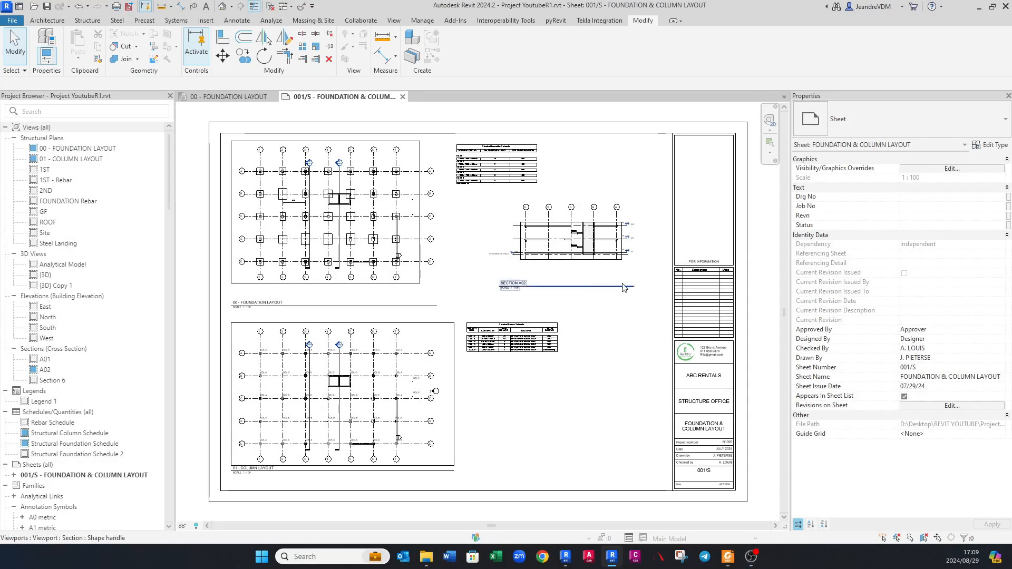
Step: Review the Foundation & Column Layout sheet 001/S, including its title block, layout views and schedules
{"action": "middle_click_drag", "start_coordinate": [645, 291], "coordinate": [605, 309]}
{"action": "middle_click_drag", "start_coordinate": [522, 334], "coordinate": [576, 338]}
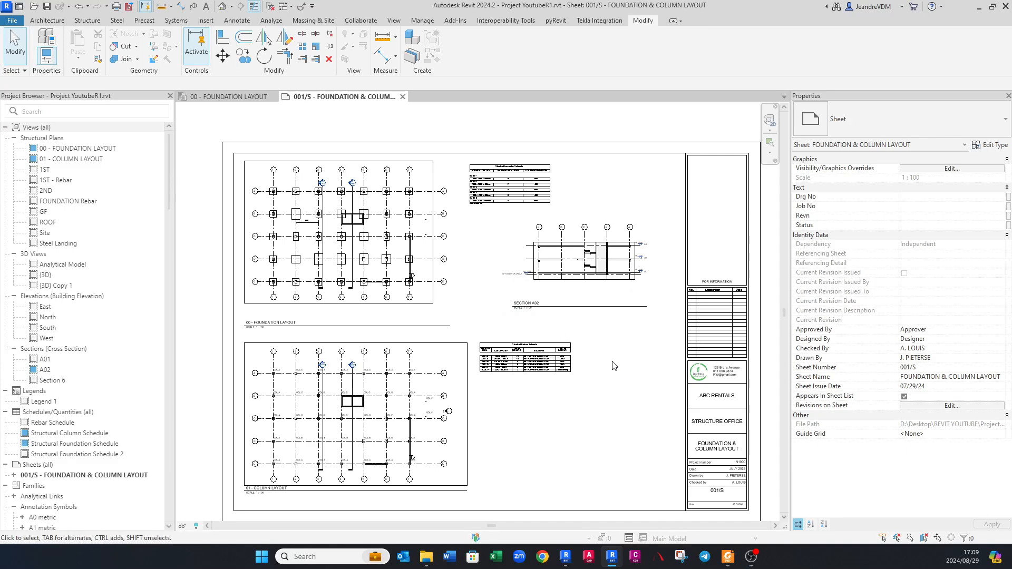
{"action": "scroll", "coordinate": [614, 365], "scroll_direction": "up", "scroll_amount": 4}
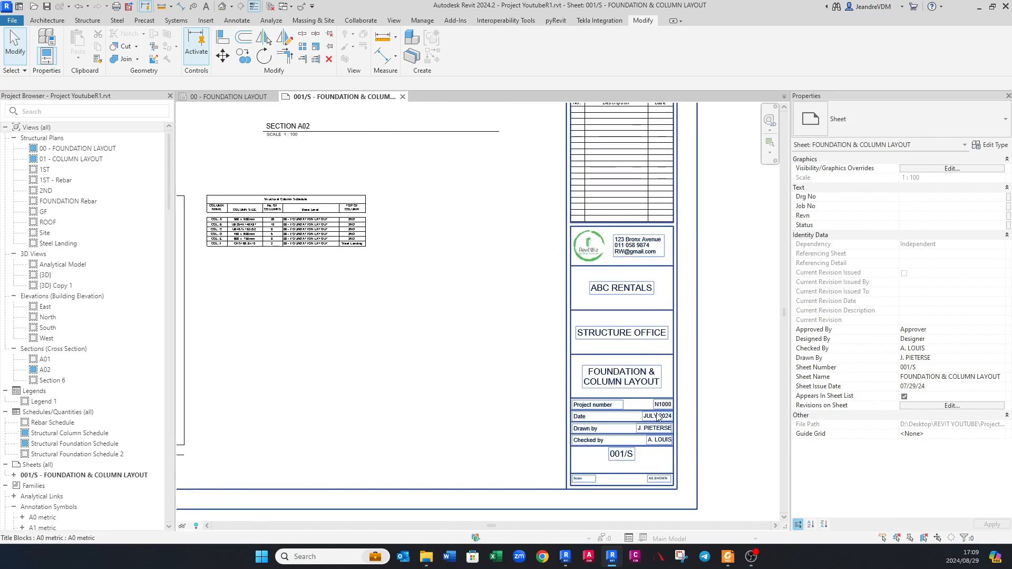
{"action": "middle_click_drag", "start_coordinate": [657, 417], "coordinate": [565, 380]}
{"action": "scroll", "coordinate": [549, 411], "scroll_direction": "up", "scroll_amount": 1}
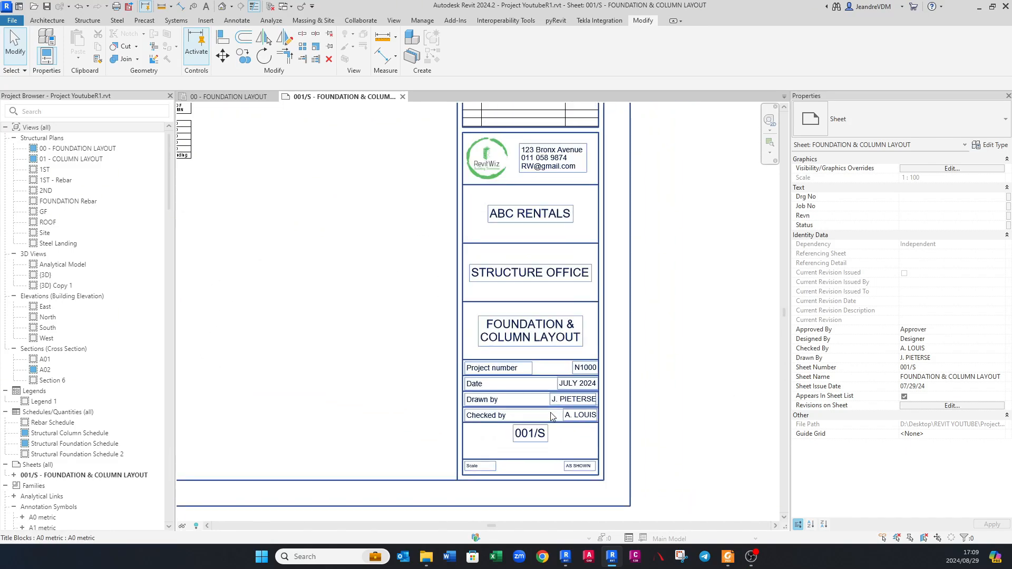
{"action": "scroll", "coordinate": [549, 412], "scroll_direction": "down", "scroll_amount": 2}
{"action": "scroll", "coordinate": [551, 354], "scroll_direction": "up", "scroll_amount": 1}
{"action": "middle_click_drag", "start_coordinate": [551, 285], "coordinate": [554, 333]}
{"action": "scroll", "coordinate": [553, 336], "scroll_direction": "down", "scroll_amount": 1}
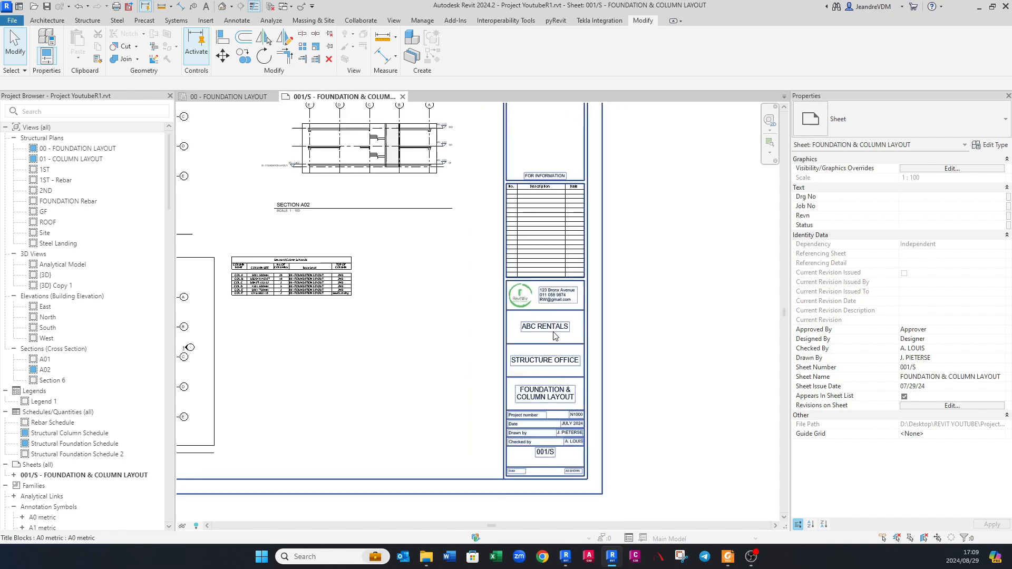
{"action": "middle_click_drag", "start_coordinate": [431, 342], "coordinate": [661, 389]}
{"action": "middle_click_drag", "start_coordinate": [469, 339], "coordinate": [557, 355]}
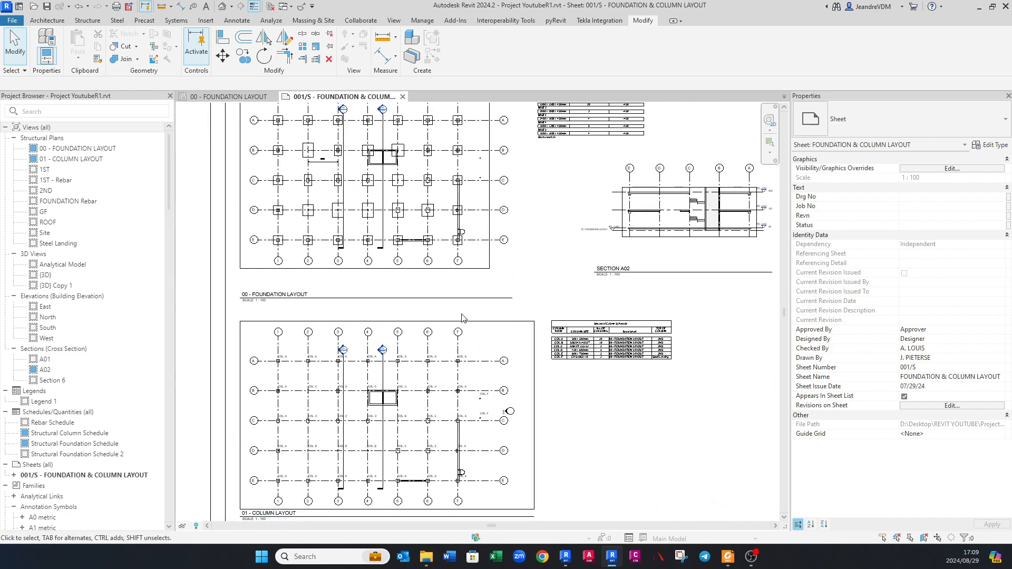
{"action": "scroll", "coordinate": [462, 317], "scroll_direction": "down", "scroll_amount": 1}
{"action": "middle_click_drag", "start_coordinate": [675, 336], "coordinate": [552, 308]}
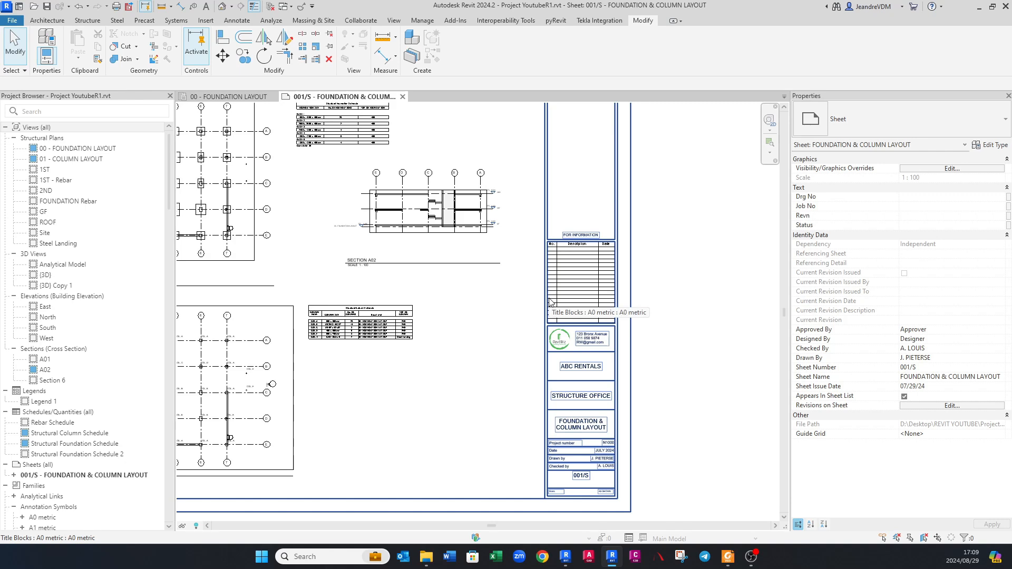
Step: Open the sheet's A0 metric title block family for editing
{"action": "scroll", "coordinate": [550, 302], "scroll_direction": "up", "scroll_amount": 3}
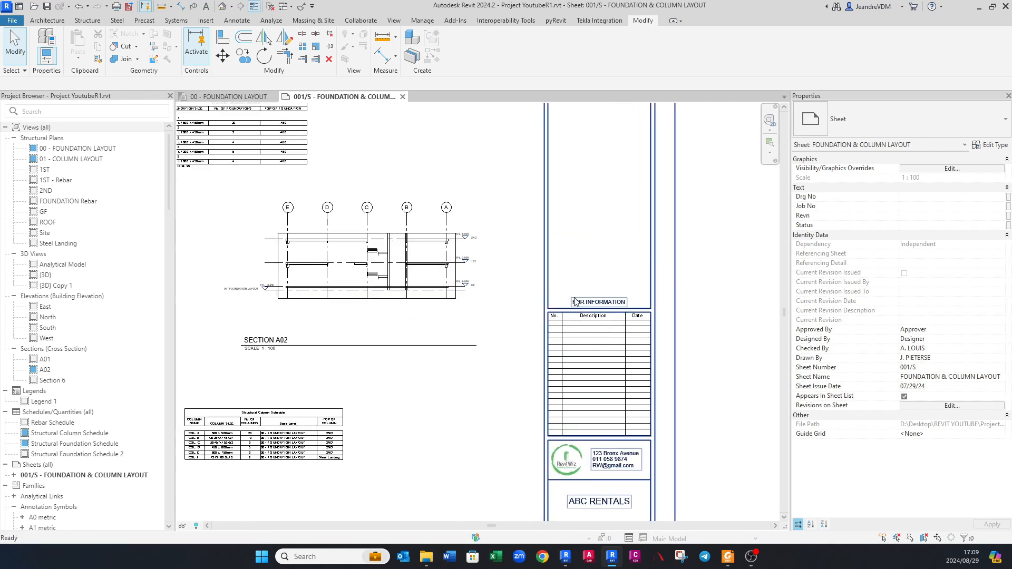
{"action": "left_click", "coordinate": [581, 310]}
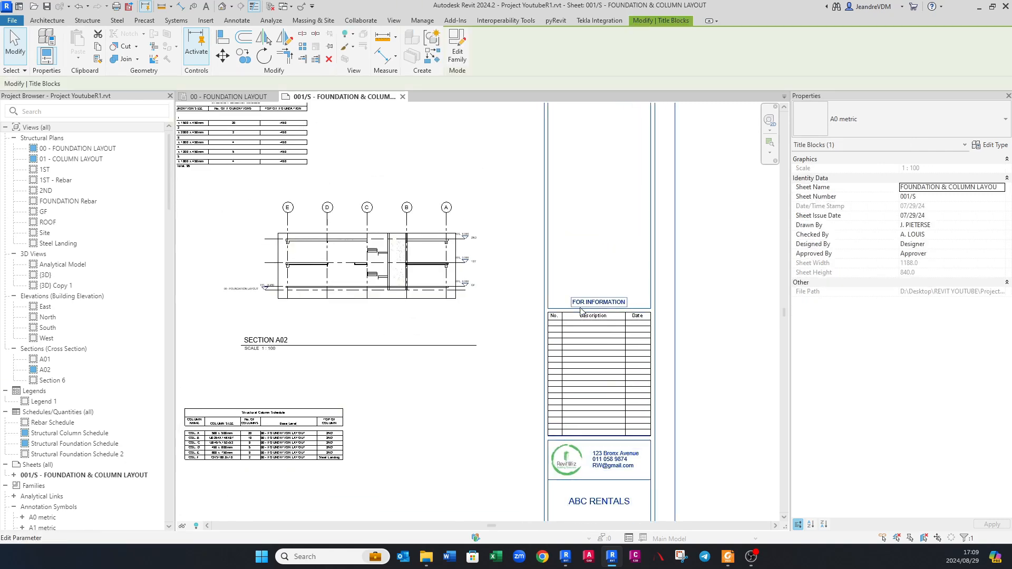
{"action": "left_click", "coordinate": [456, 48]}
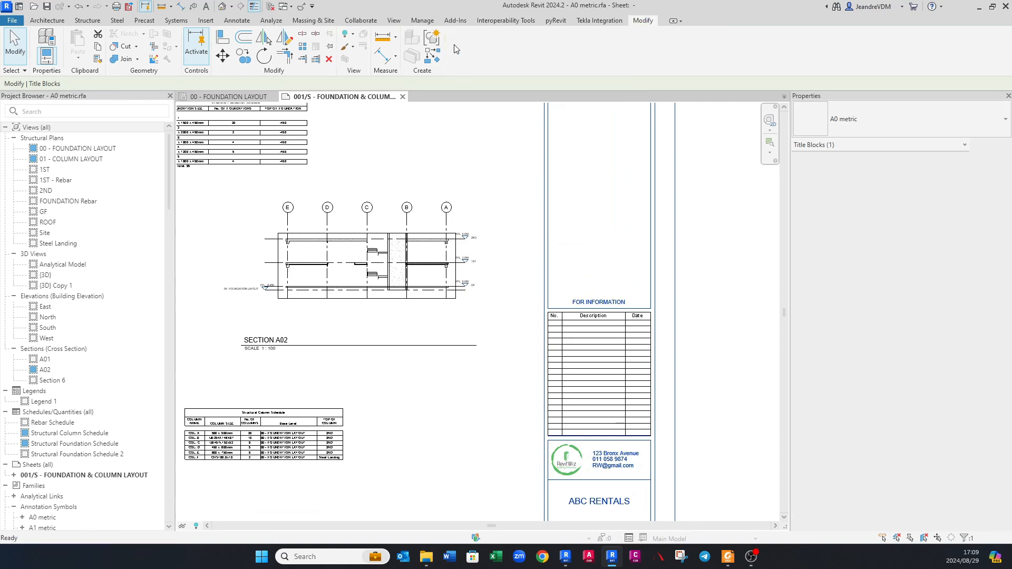
Step: Add the text note "TO BE READ IN CONJUNCTION WITH THE ARCHITECTS DRAWINGS" above the Project Status label, on two lines
{"action": "scroll", "coordinate": [517, 374], "scroll_direction": "up", "scroll_amount": 5}
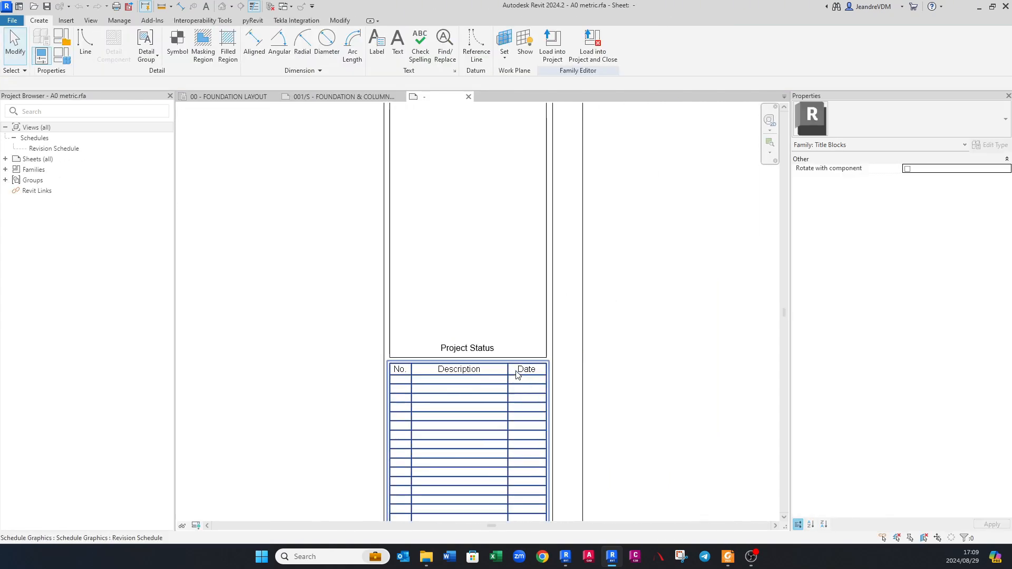
{"action": "scroll", "coordinate": [517, 374], "scroll_direction": "up", "scroll_amount": 3}
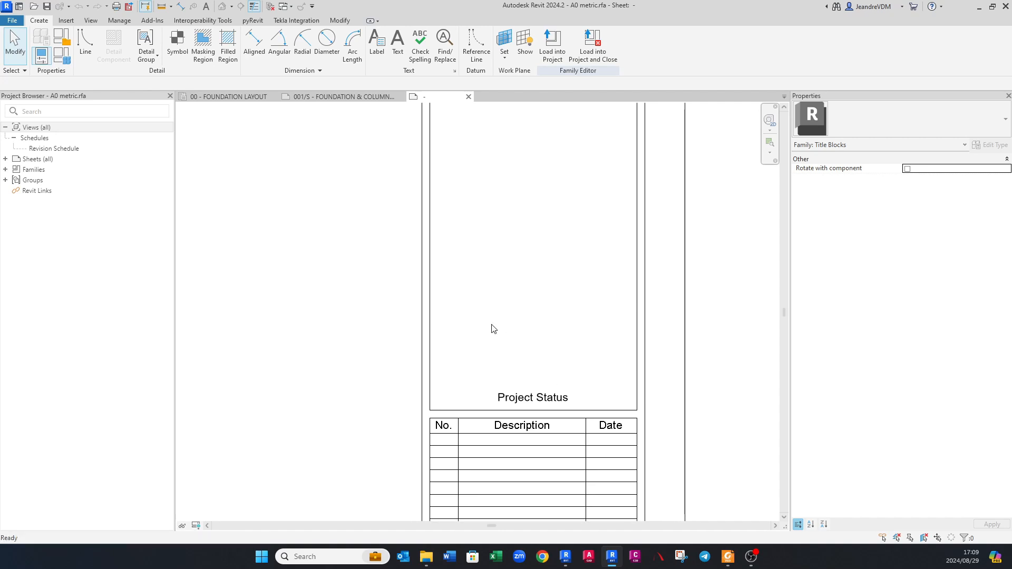
{"action": "key", "text": "t"}
{"action": "key", "text": "x"}
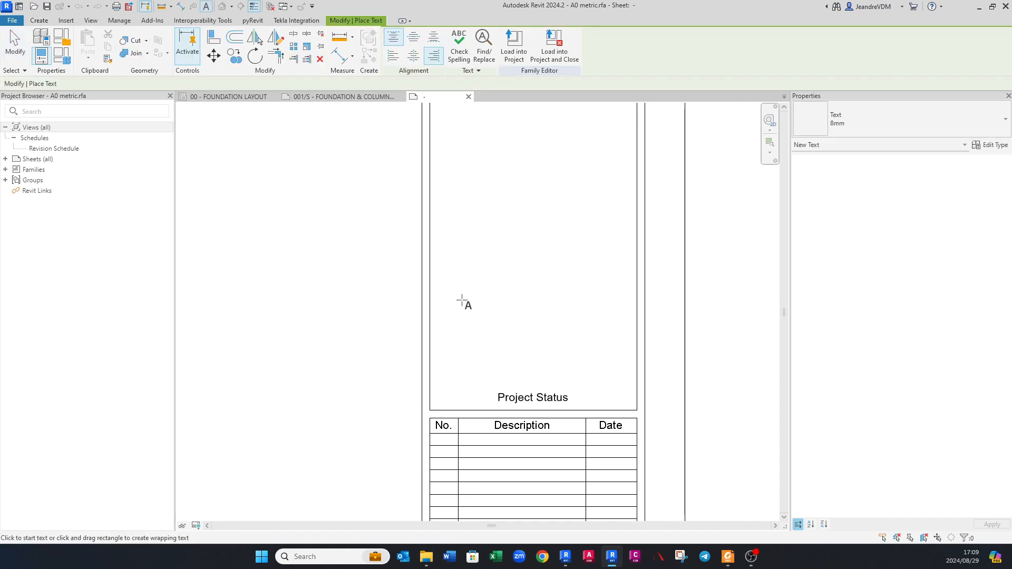
{"action": "left_click", "coordinate": [462, 300]}
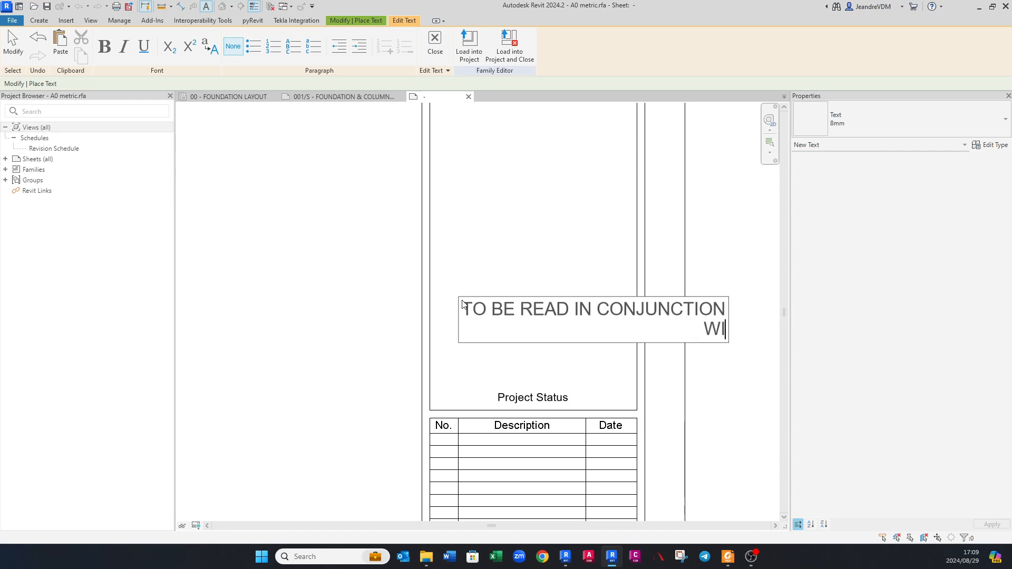
{"action": "type", "text": "WITH THE AR"}
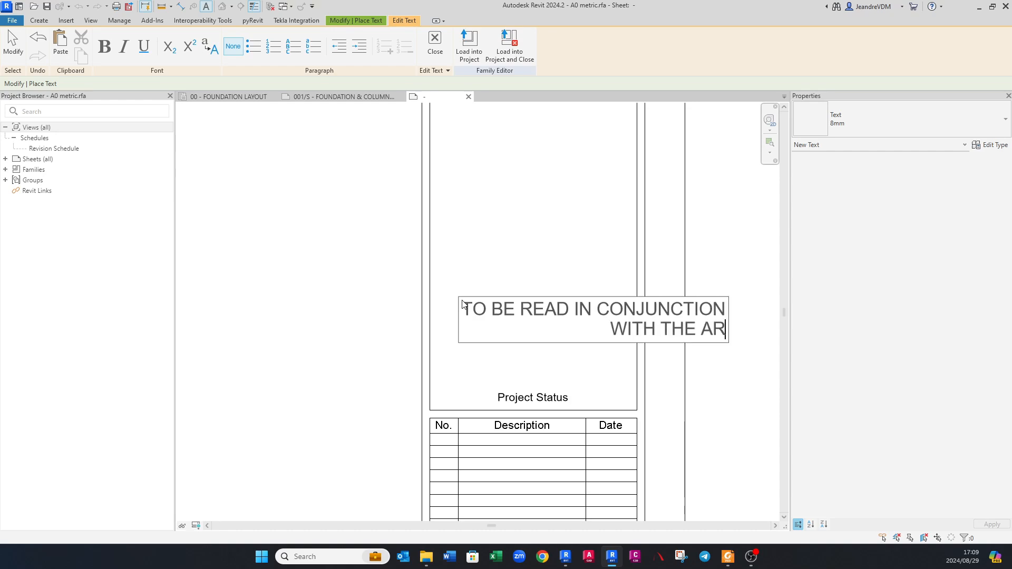
{"action": "type", "text": "CHITECTS DR"}
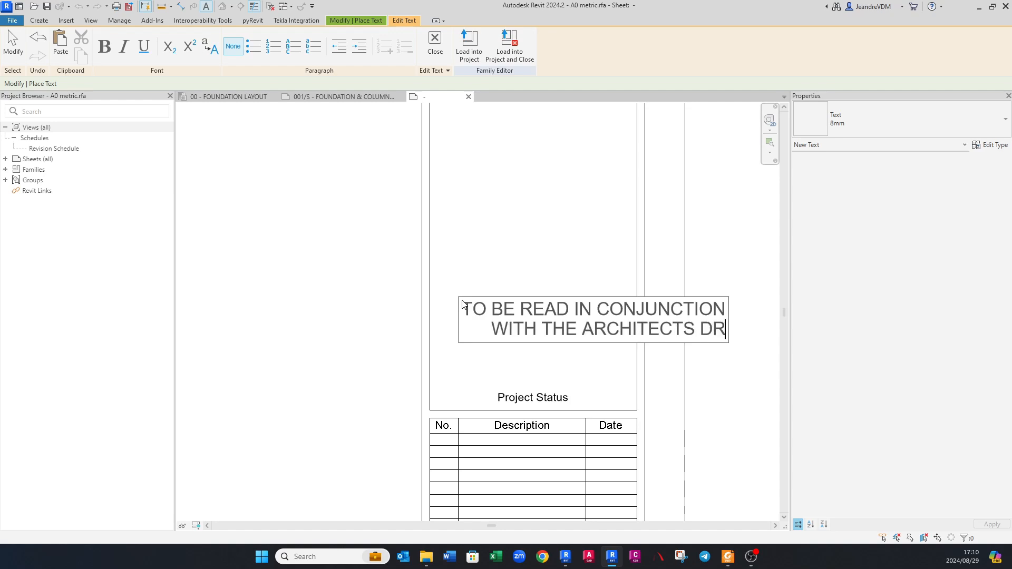
{"action": "type", "text": "AWINS"}
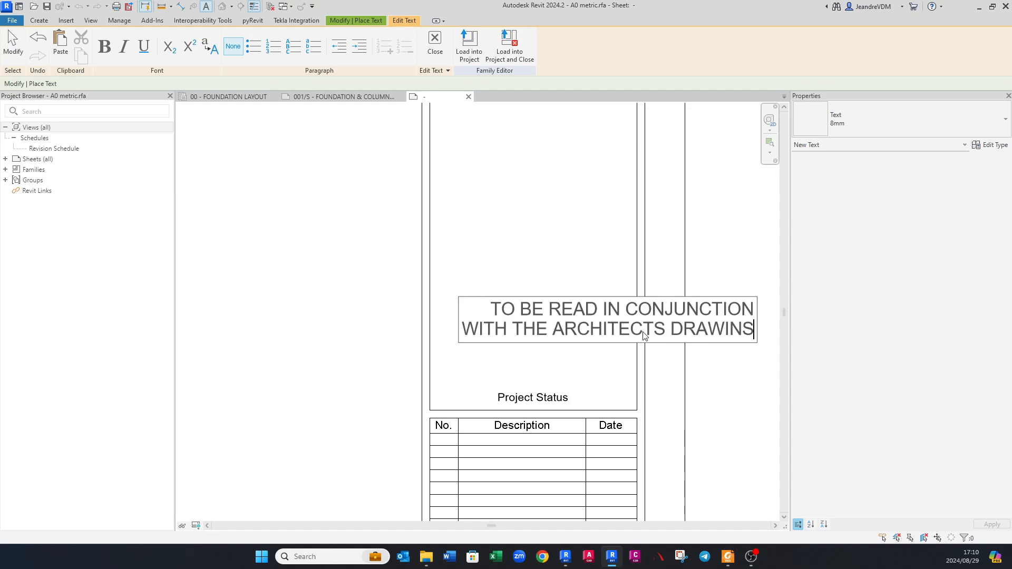
{"action": "type", "text": "G"}
{"action": "left_click", "coordinate": [696, 258]}
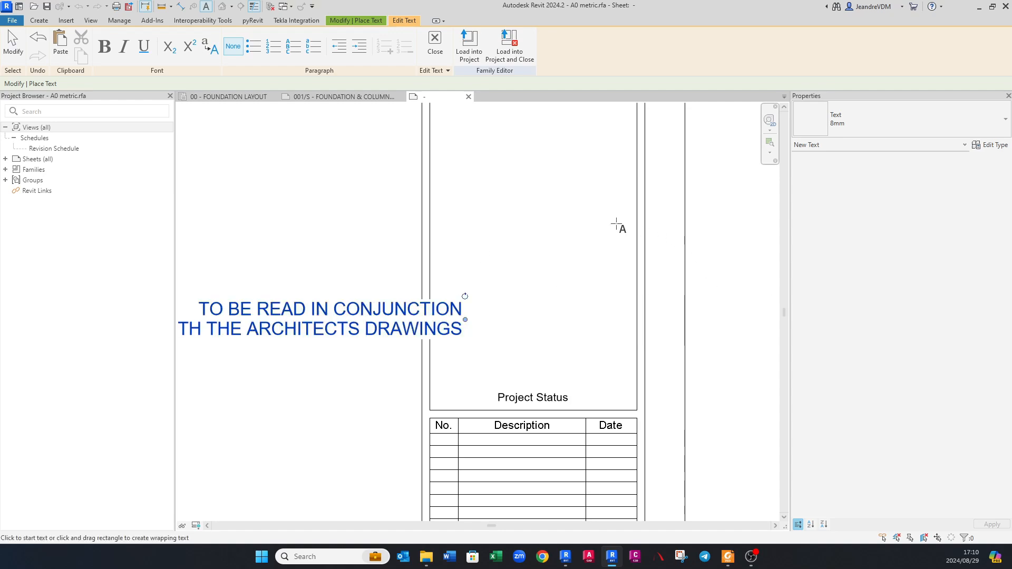
{"action": "scroll", "coordinate": [561, 282], "scroll_direction": "down", "scroll_amount": 2}
{"action": "key", "text": "Escape"}
{"action": "key", "text": "Escape"}
Step: Set the conjunction note to the 5 mm text type with centre horizontal and middle vertical alignment
{"action": "scroll", "coordinate": [408, 301], "scroll_direction": "up", "scroll_amount": 1}
{"action": "left_click", "coordinate": [409, 304]}
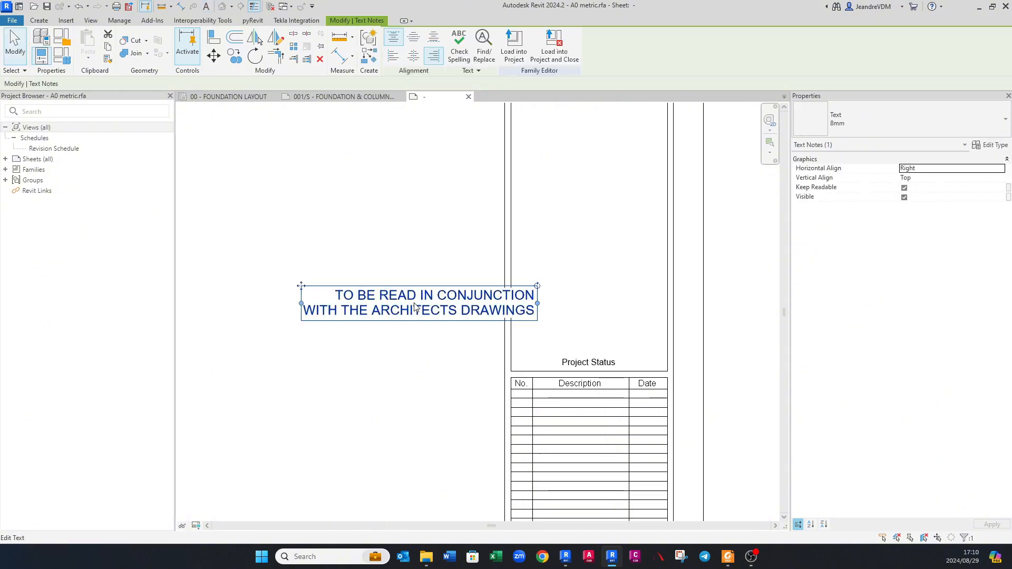
{"action": "middle_click_drag", "start_coordinate": [431, 290], "coordinate": [443, 291]}
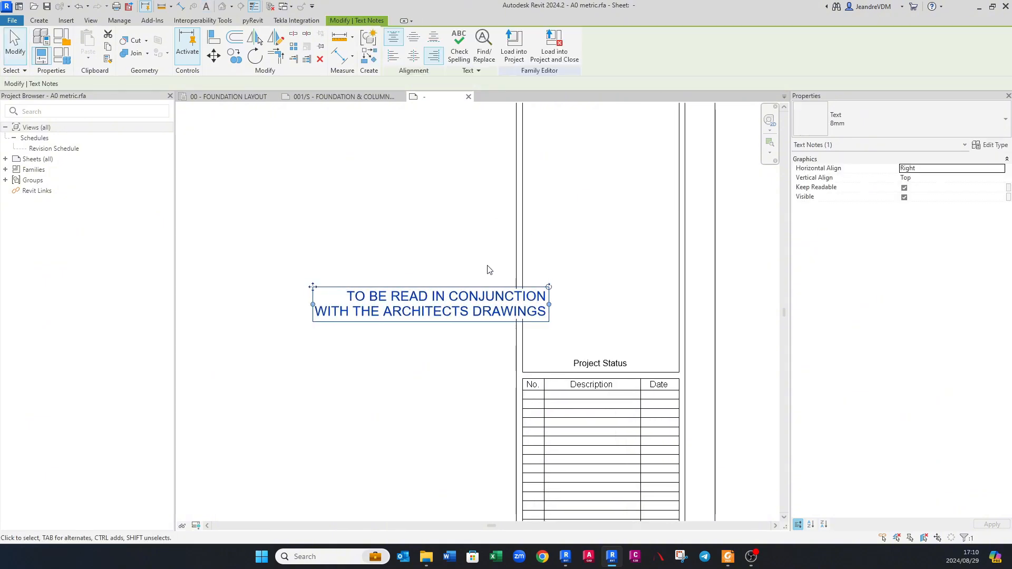
{"action": "left_click", "coordinate": [912, 115]}
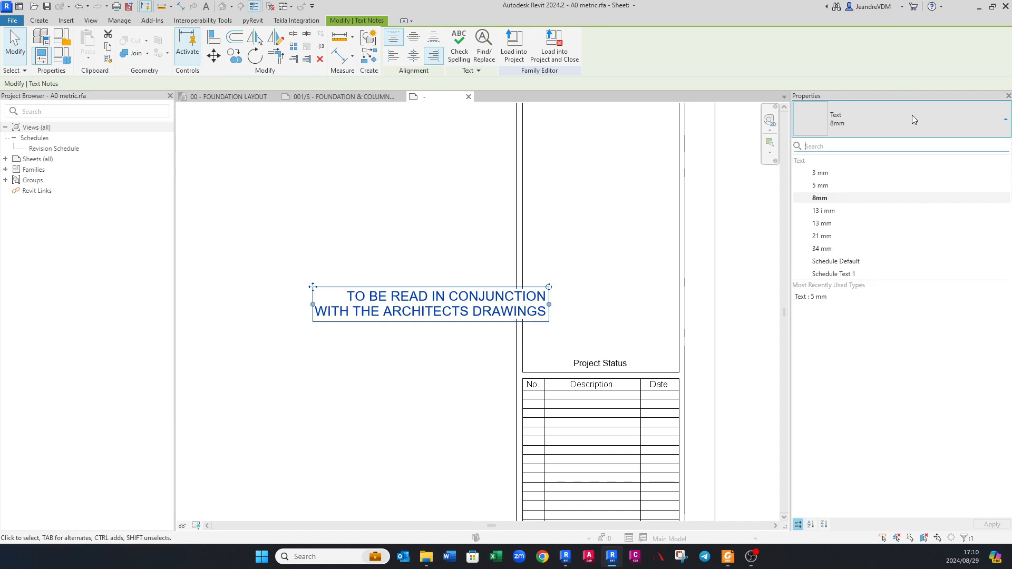
{"action": "left_click", "coordinate": [849, 196]}
{"action": "middle_click_drag", "start_coordinate": [494, 341], "coordinate": [430, 341]}
{"action": "scroll", "coordinate": [399, 303], "scroll_direction": "up", "scroll_amount": 1}
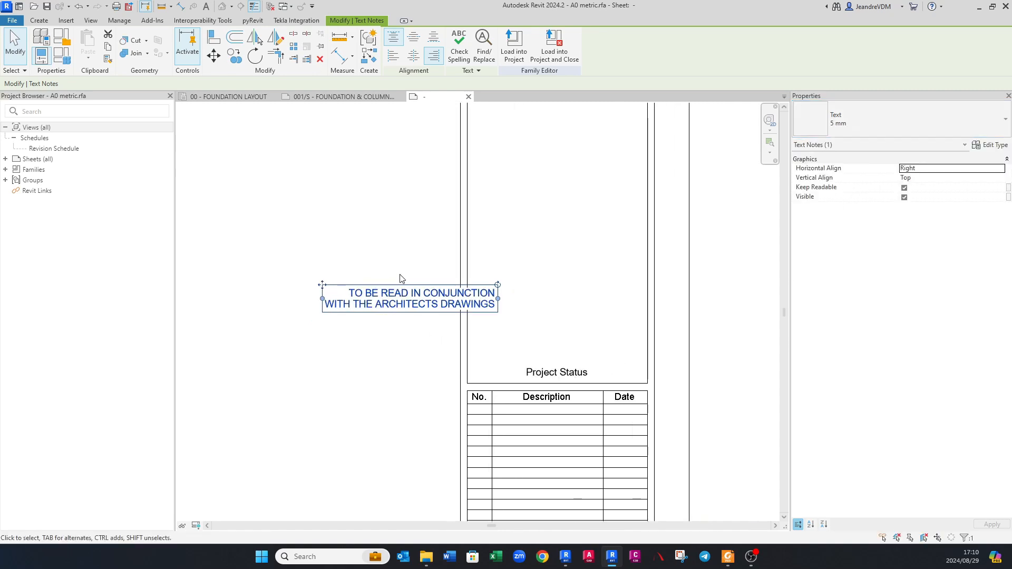
{"action": "left_click", "coordinate": [414, 45]}
{"action": "left_click", "coordinate": [413, 56]}
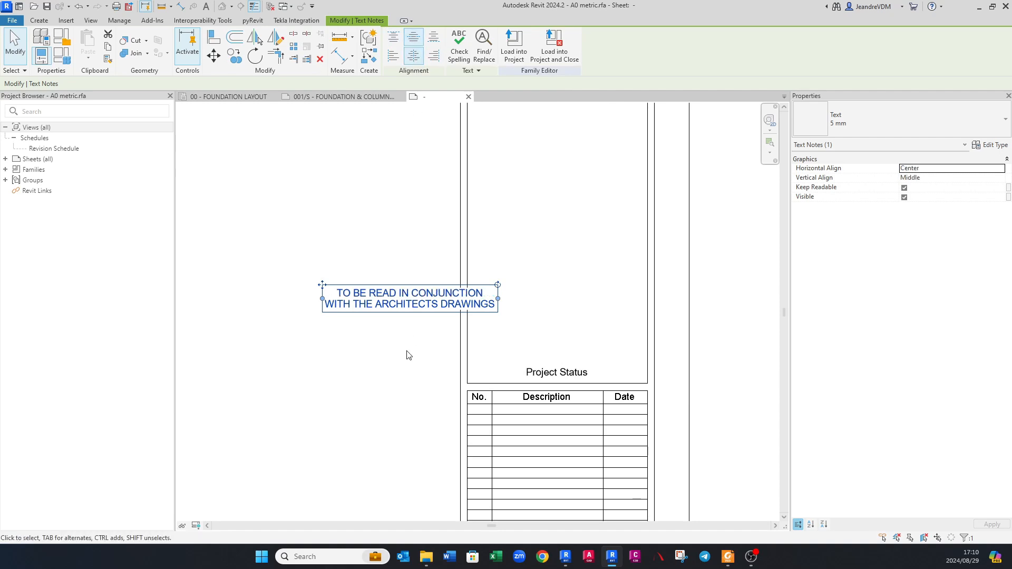
Step: Move the conjunction note into the title block column, centred above the Project Status label
{"action": "left_click_drag", "start_coordinate": [337, 305], "coordinate": [466, 298]}
{"action": "scroll", "coordinate": [564, 363], "scroll_direction": "up", "scroll_amount": 1}
{"action": "left_click", "coordinate": [564, 363]}
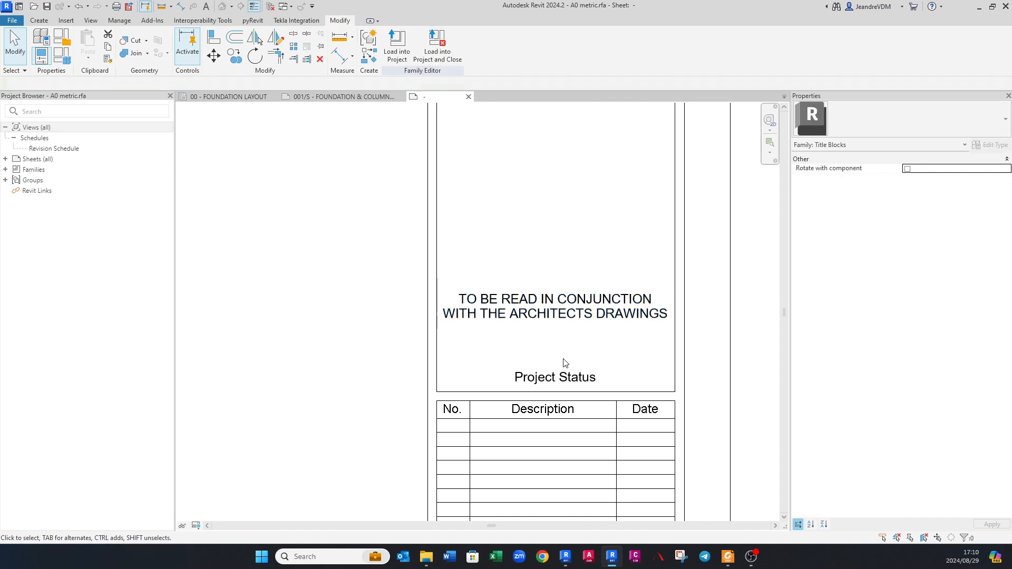
Step: Change the colour of the conjunction note's 5 mm text type to red
{"action": "left_click", "coordinate": [576, 326]}
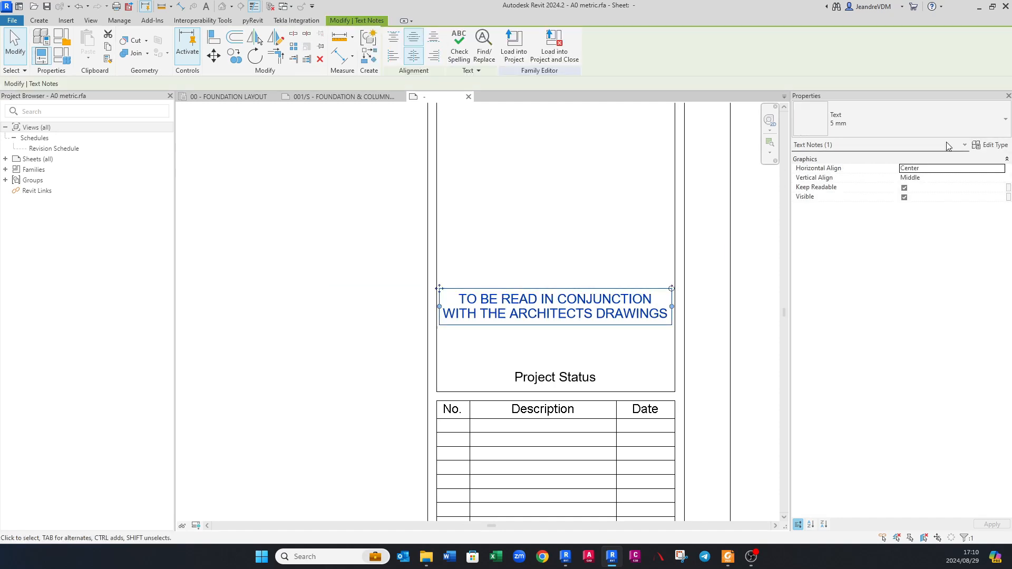
{"action": "left_click", "coordinate": [991, 145]}
{"action": "left_click", "coordinate": [180, 219]}
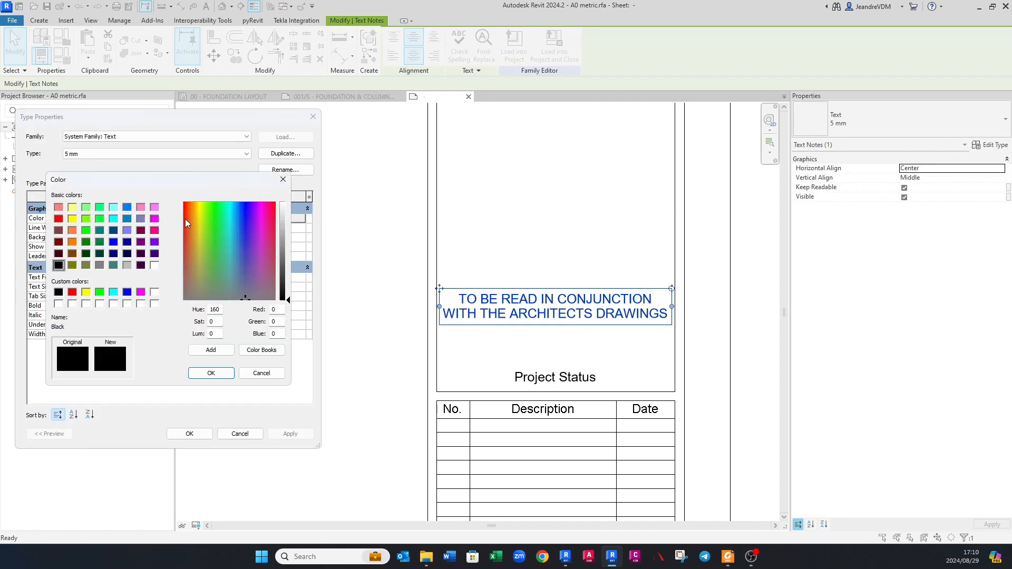
{"action": "left_click", "coordinate": [73, 293]}
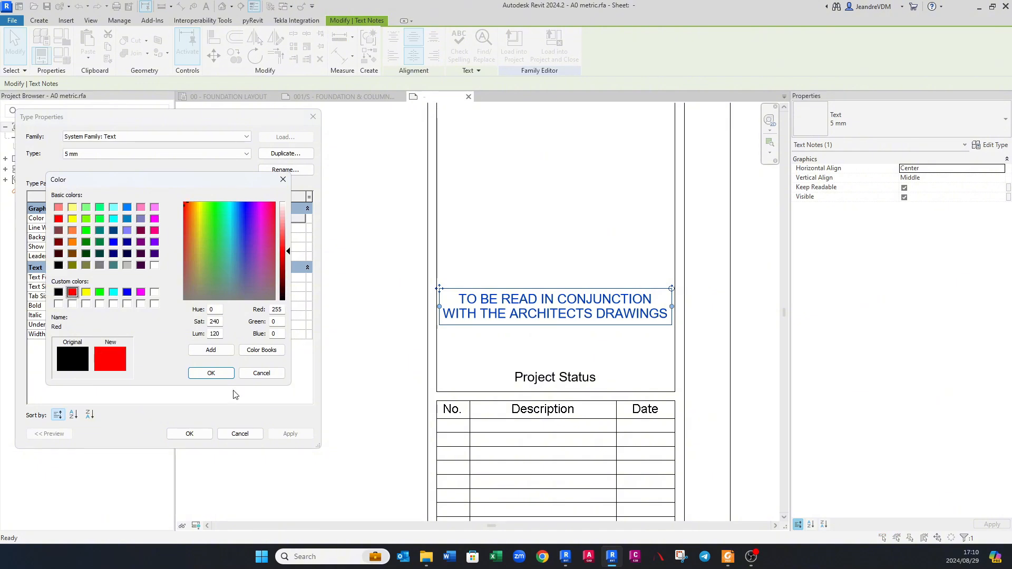
{"action": "left_click", "coordinate": [211, 373]}
{"action": "left_click", "coordinate": [190, 434]}
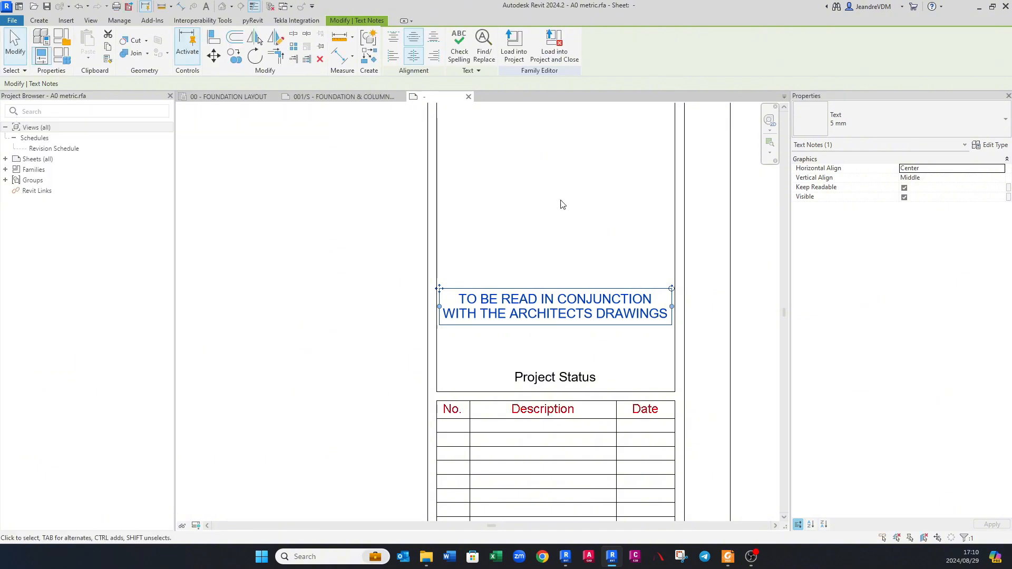
Step: Examine the revision table headings, company details and project data fields for text sharing the conjunction note's 5 mm type
{"action": "left_click", "coordinate": [560, 203]}
{"action": "scroll", "coordinate": [560, 202], "scroll_direction": "down", "scroll_amount": 1}
{"action": "scroll", "coordinate": [560, 202], "scroll_direction": "down", "scroll_amount": 4}
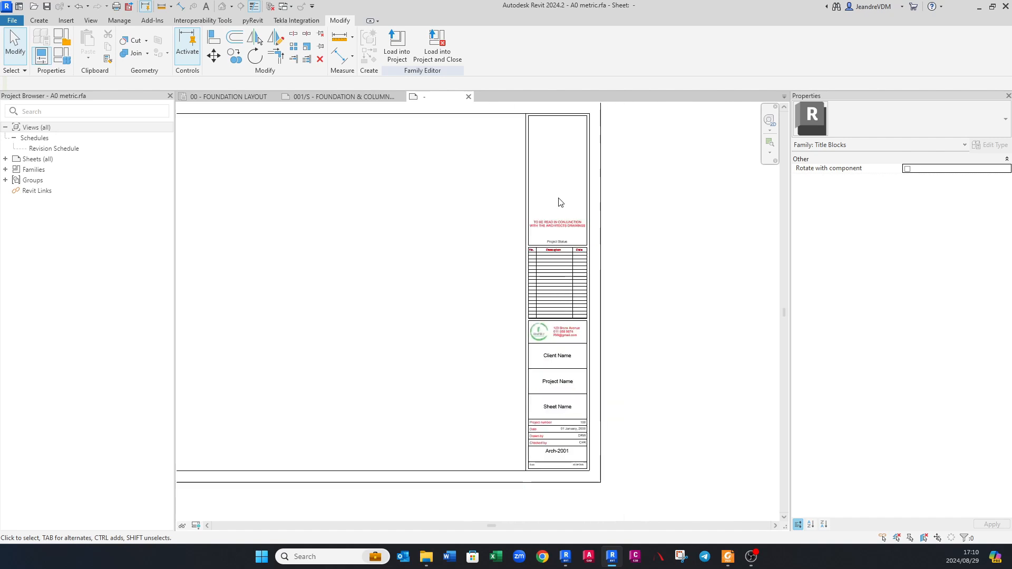
{"action": "scroll", "coordinate": [561, 205], "scroll_direction": "up", "scroll_amount": 3}
{"action": "scroll", "coordinate": [559, 213], "scroll_direction": "down", "scroll_amount": 2}
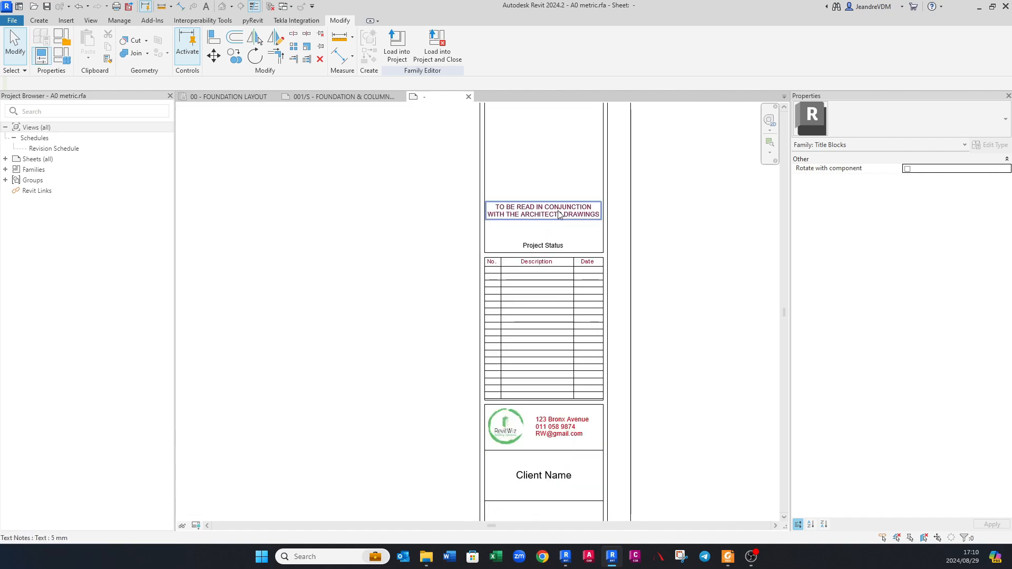
{"action": "middle_click_drag", "start_coordinate": [549, 315], "coordinate": [538, 362]}
{"action": "scroll", "coordinate": [538, 437], "scroll_direction": "up", "scroll_amount": 1}
{"action": "scroll", "coordinate": [538, 436], "scroll_direction": "up", "scroll_amount": 1}
{"action": "scroll", "coordinate": [538, 437], "scroll_direction": "down", "scroll_amount": 3}
{"action": "scroll", "coordinate": [531, 272], "scroll_direction": "up", "scroll_amount": 4}
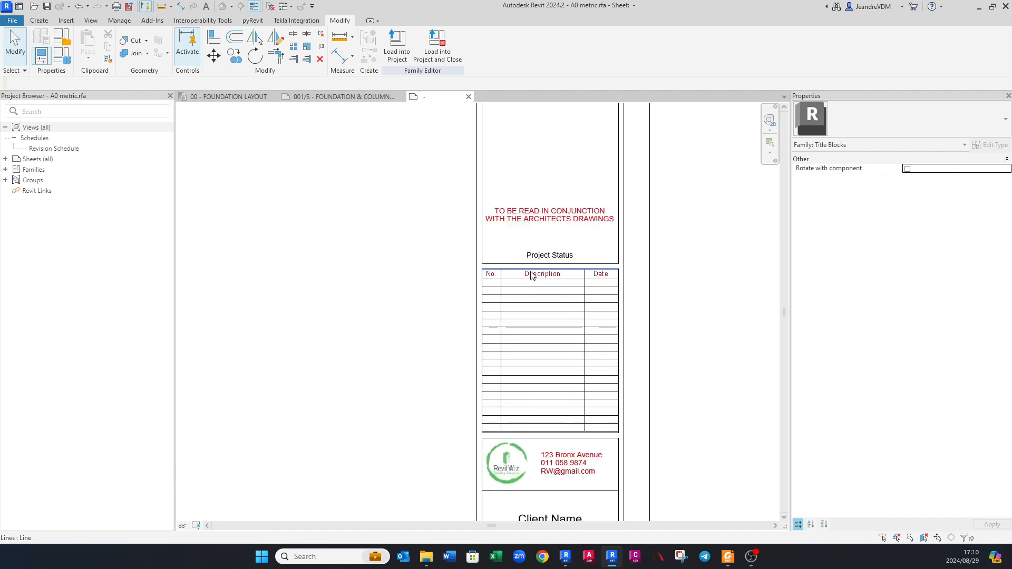
{"action": "left_click", "coordinate": [548, 215]}
{"action": "scroll", "coordinate": [548, 215], "scroll_direction": "up", "scroll_amount": 2}
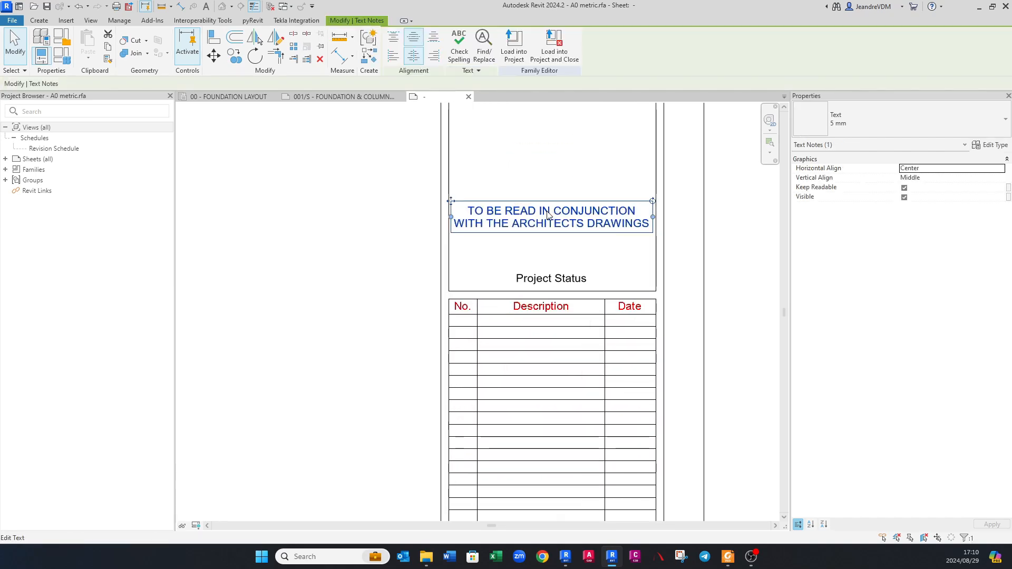
{"action": "middle_click_drag", "start_coordinate": [526, 321], "coordinate": [518, 266]}
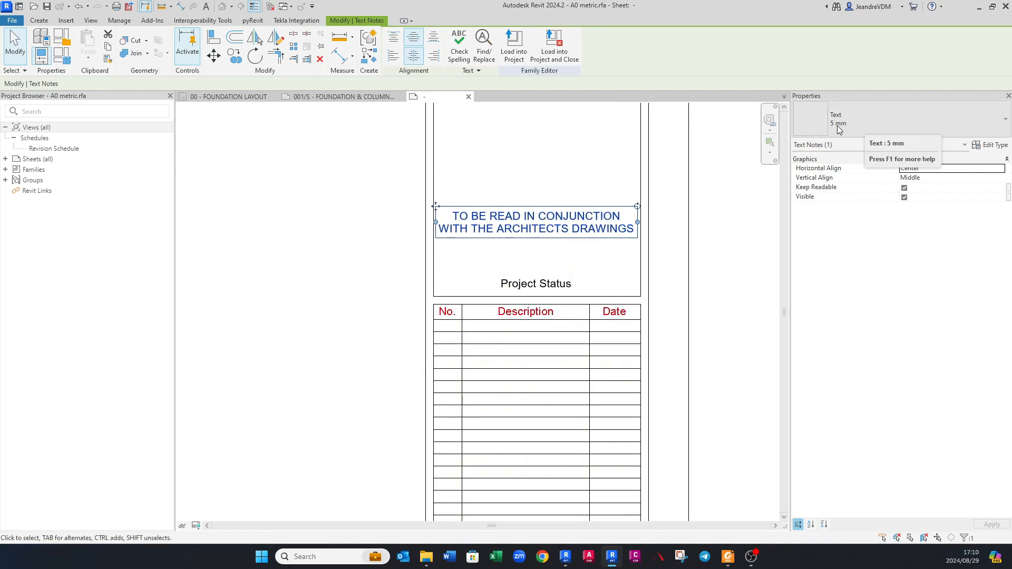
{"action": "scroll", "coordinate": [512, 223], "scroll_direction": "down", "scroll_amount": 2}
{"action": "middle_click_drag", "start_coordinate": [523, 467], "coordinate": [522, 324]}
{"action": "middle_click_drag", "start_coordinate": [524, 418], "coordinate": [524, 385]}
{"action": "scroll", "coordinate": [523, 385], "scroll_direction": "up", "scroll_amount": 2}
{"action": "scroll", "coordinate": [522, 371], "scroll_direction": "down", "scroll_amount": 5}
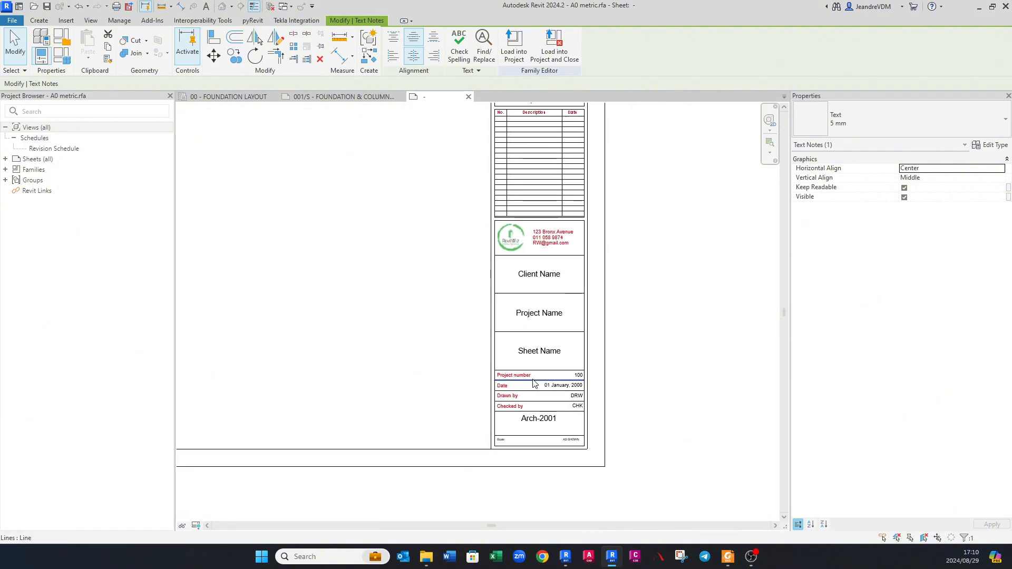
{"action": "scroll", "coordinate": [539, 426], "scroll_direction": "up", "scroll_amount": 2}
{"action": "middle_click_drag", "start_coordinate": [539, 426], "coordinate": [539, 447]}
{"action": "key", "text": "Escape"}
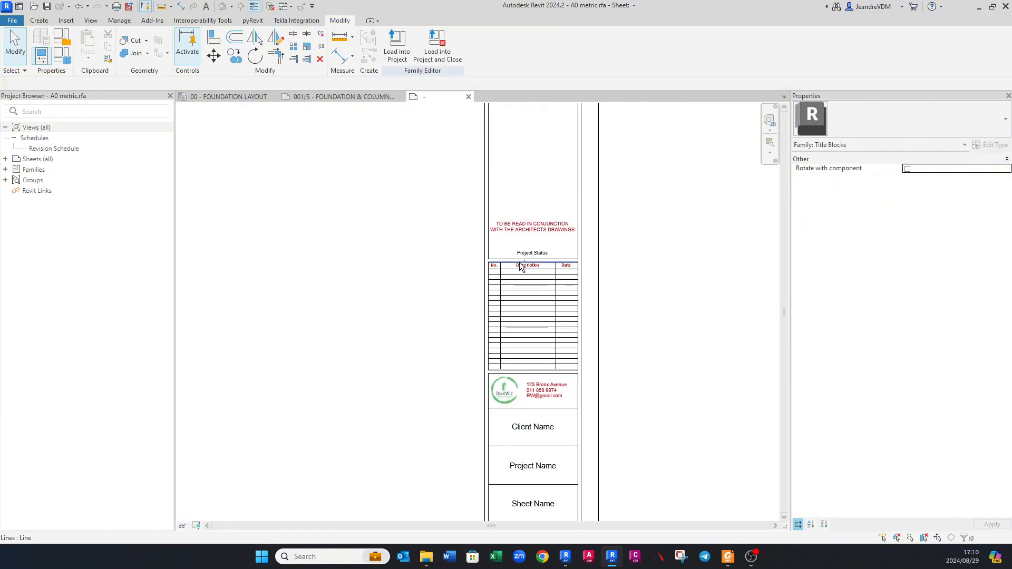
Step: Undo the 5 mm type's red colour and duplicate the conjunction note's text type as "5 mm (Text)"
{"action": "scroll", "coordinate": [520, 267], "scroll_direction": "up", "scroll_amount": 3}
{"action": "scroll", "coordinate": [518, 267], "scroll_direction": "down", "scroll_amount": 1}
{"action": "left_click", "coordinate": [543, 291]}
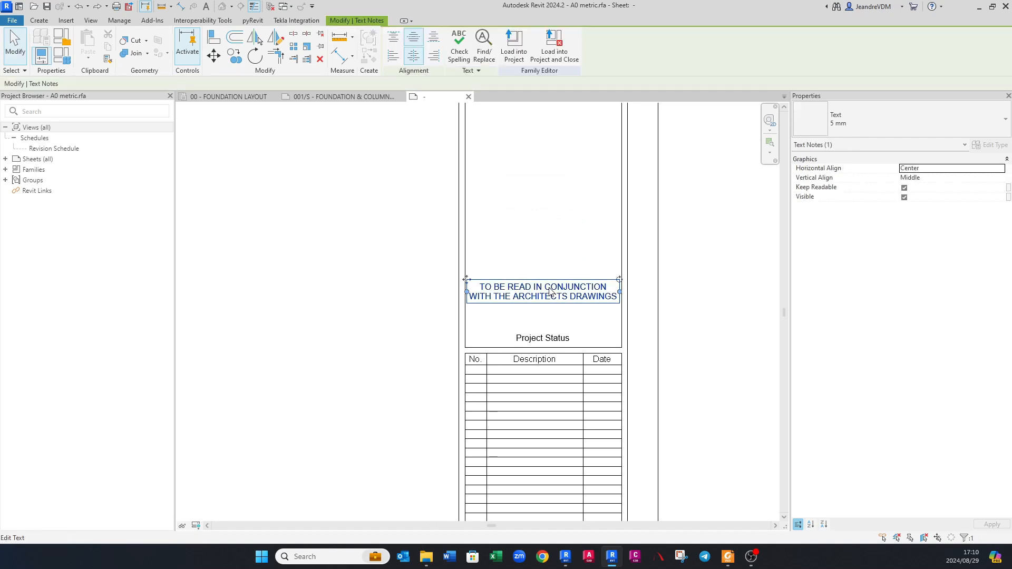
{"action": "left_click", "coordinate": [990, 145]}
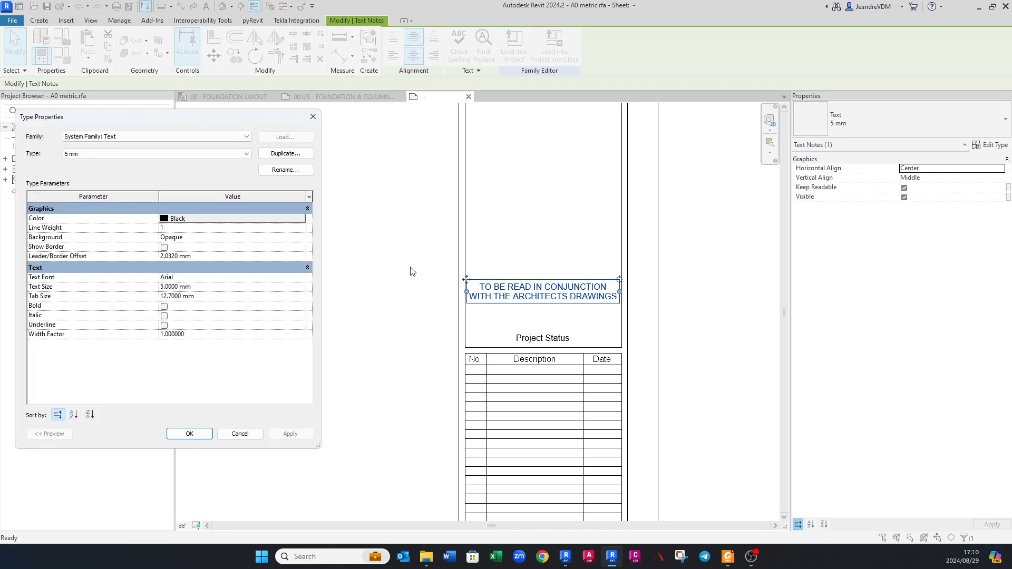
{"action": "left_click", "coordinate": [279, 154]}
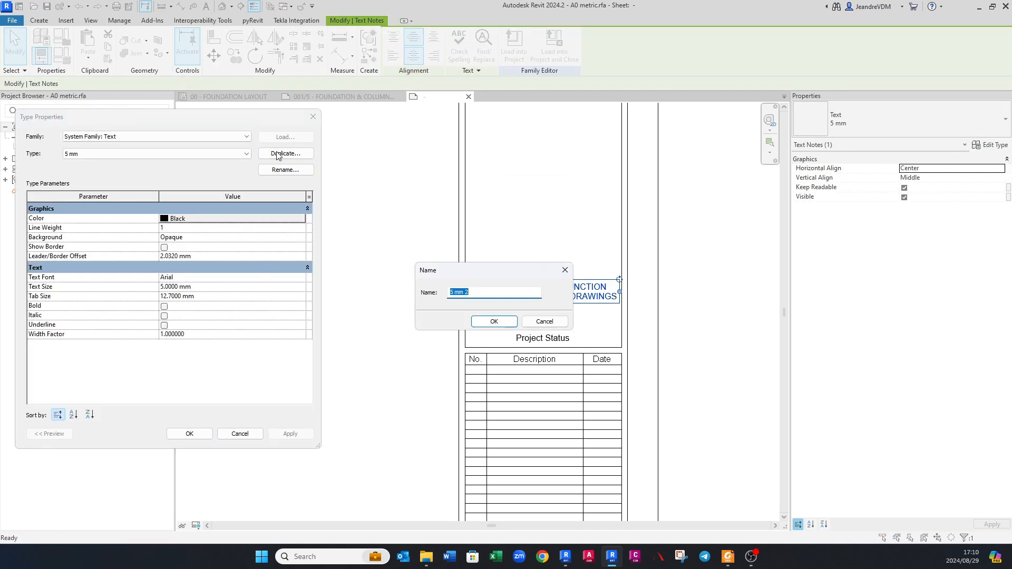
{"action": "left_click", "coordinate": [475, 291]}
{"action": "left_click", "coordinate": [488, 323]}
Step: Set the colour of the conjunction note's 5 mm (Text) type to red
{"action": "left_click", "coordinate": [226, 218]}
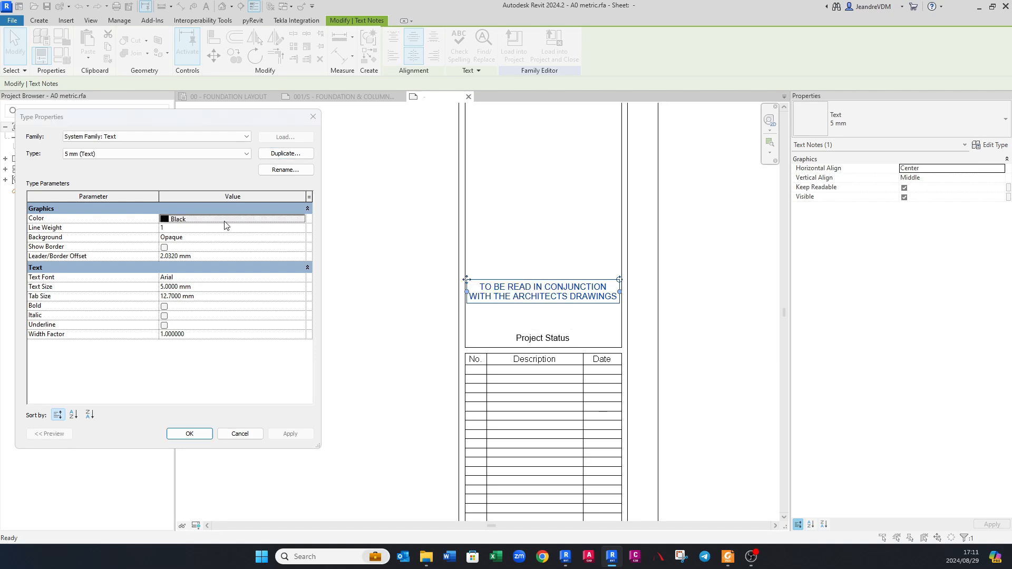
{"action": "left_click", "coordinate": [74, 294]}
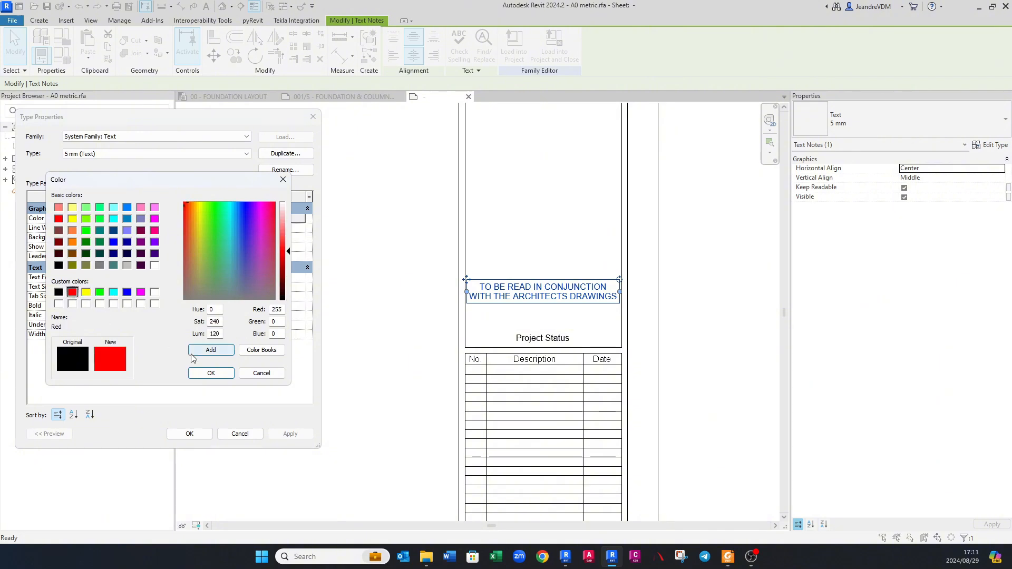
{"action": "left_click", "coordinate": [213, 374]}
{"action": "left_click", "coordinate": [189, 433]}
{"action": "left_click", "coordinate": [543, 179]}
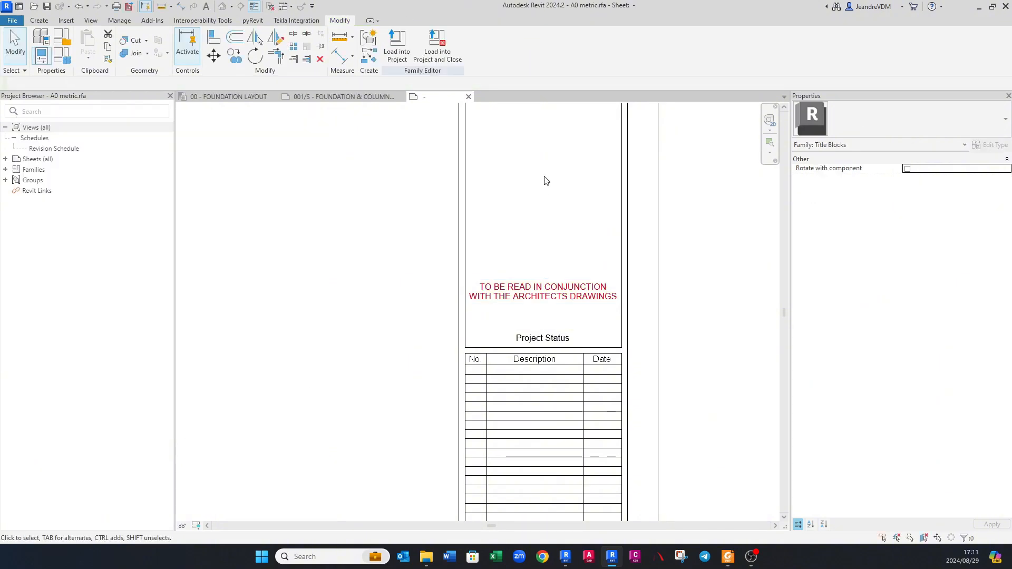
Step: Change the colour of the Project Status label's 5 mm type to red
{"action": "scroll", "coordinate": [543, 179], "scroll_direction": "down", "scroll_amount": 2}
{"action": "middle_click_drag", "start_coordinate": [542, 189], "coordinate": [555, 301]}
{"action": "scroll", "coordinate": [543, 297], "scroll_direction": "up", "scroll_amount": 3}
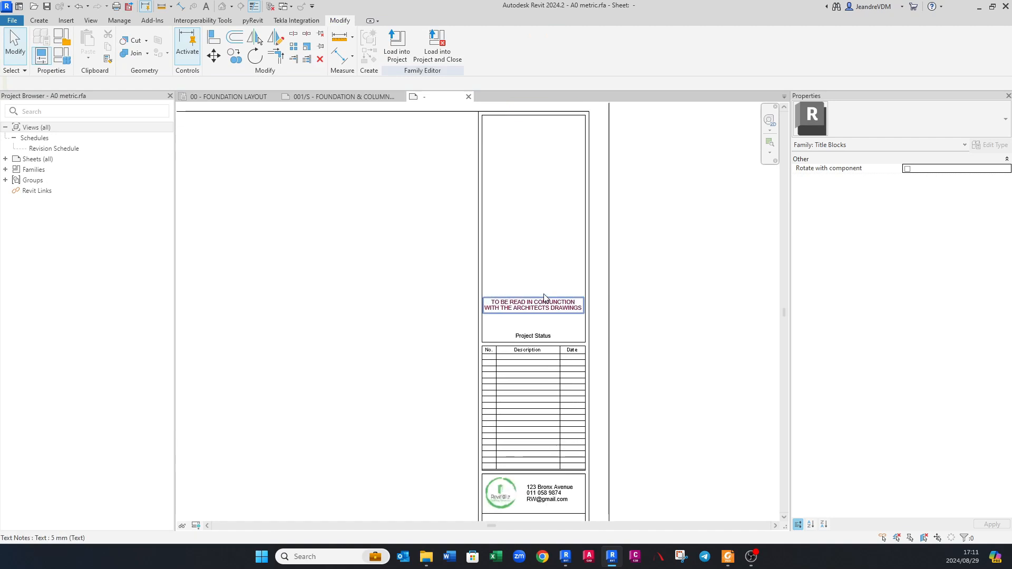
{"action": "middle_click_drag", "start_coordinate": [538, 349], "coordinate": [566, 281]}
{"action": "left_click", "coordinate": [555, 290]}
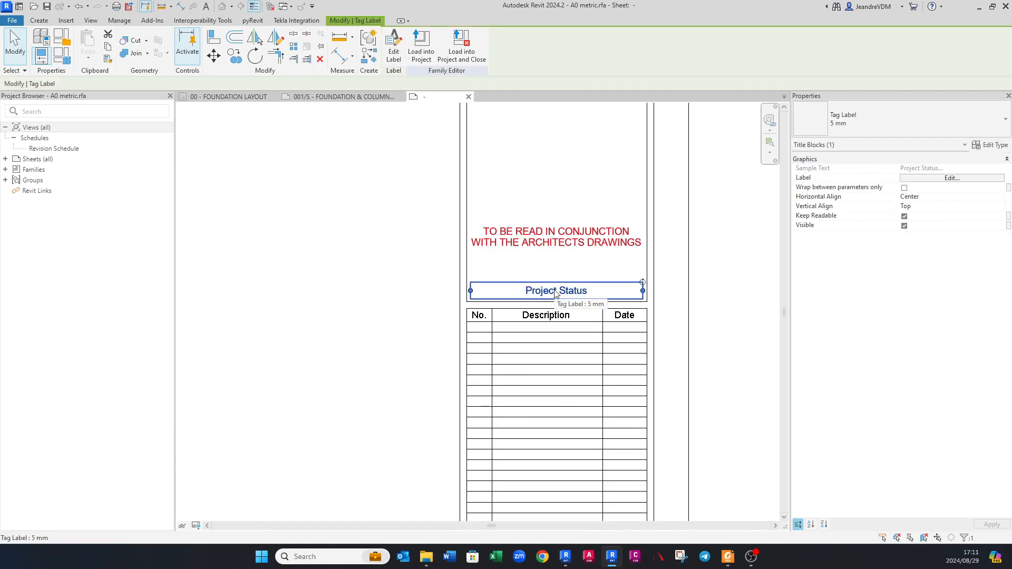
{"action": "scroll", "coordinate": [554, 290], "scroll_direction": "up", "scroll_amount": 2}
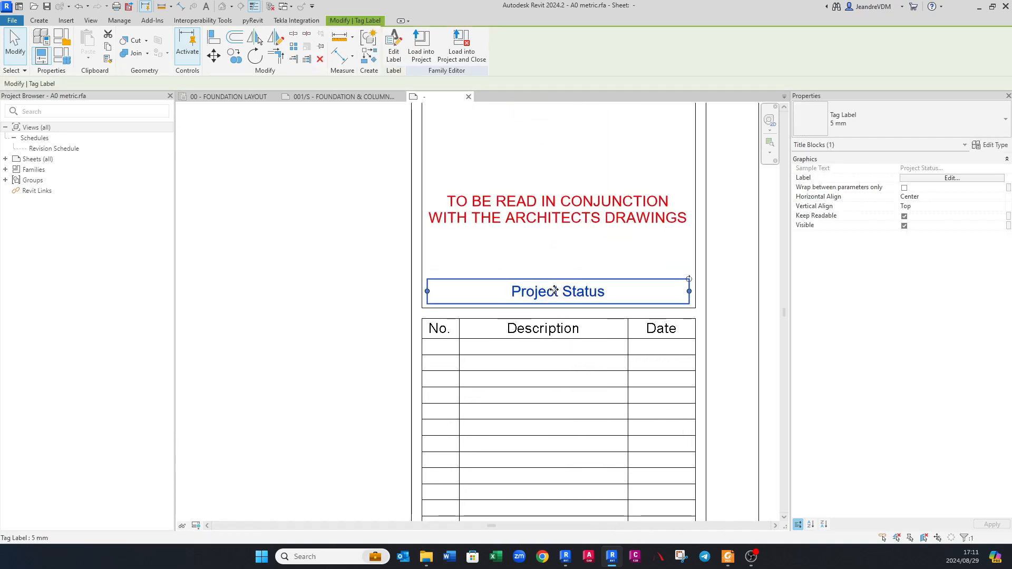
{"action": "left_click", "coordinate": [979, 147]}
{"action": "left_click", "coordinate": [194, 219]}
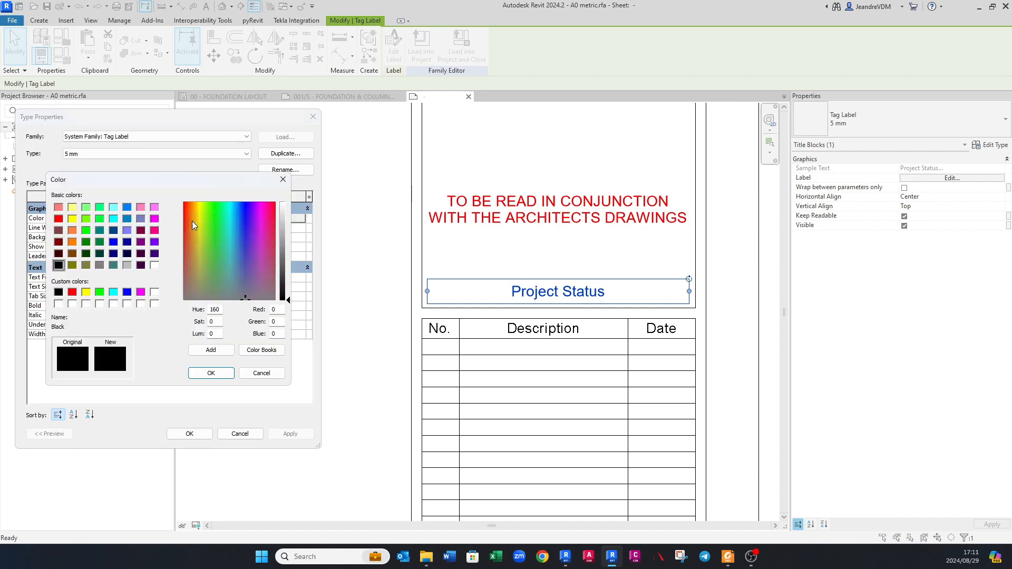
{"action": "left_click", "coordinate": [72, 292]}
{"action": "left_click", "coordinate": [217, 373]}
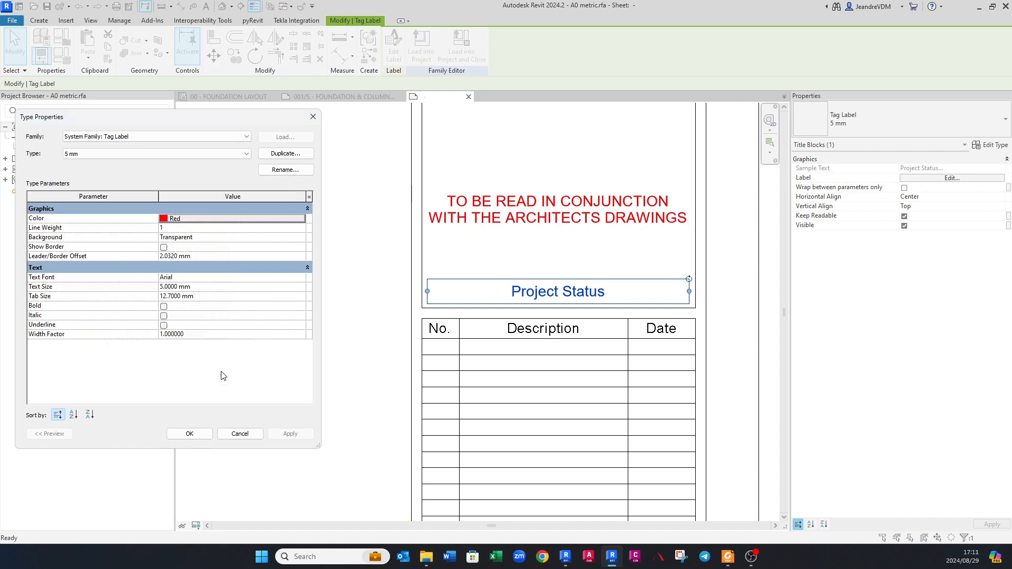
{"action": "left_click", "coordinate": [186, 438]}
{"action": "left_click", "coordinate": [327, 343]}
Step: Check the lower title block fields for labels sharing the 5 mm type and undo that label type's red colour
{"action": "scroll", "coordinate": [532, 237], "scroll_direction": "down", "scroll_amount": 3}
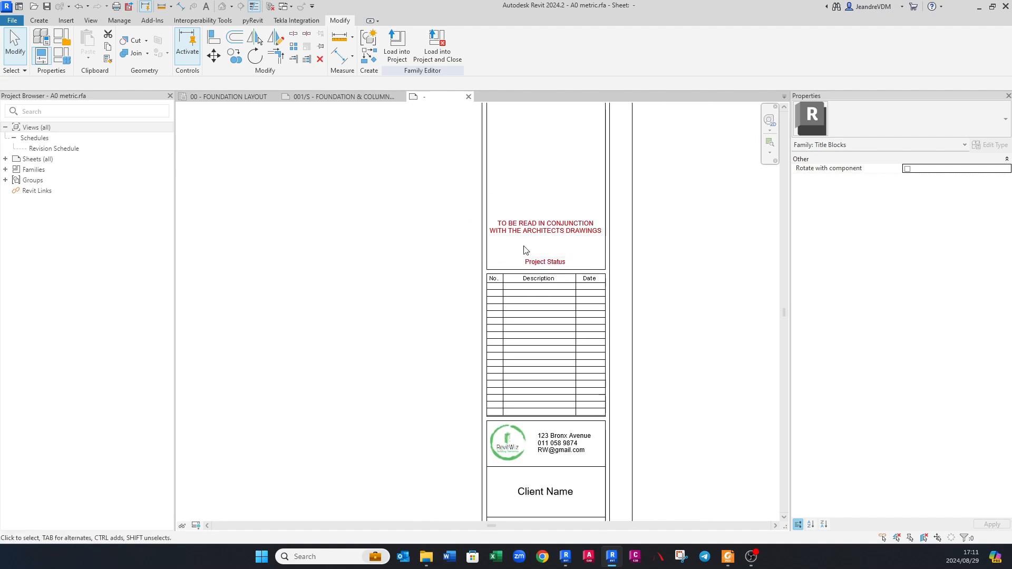
{"action": "middle_click_drag", "start_coordinate": [562, 275], "coordinate": [558, 230]}
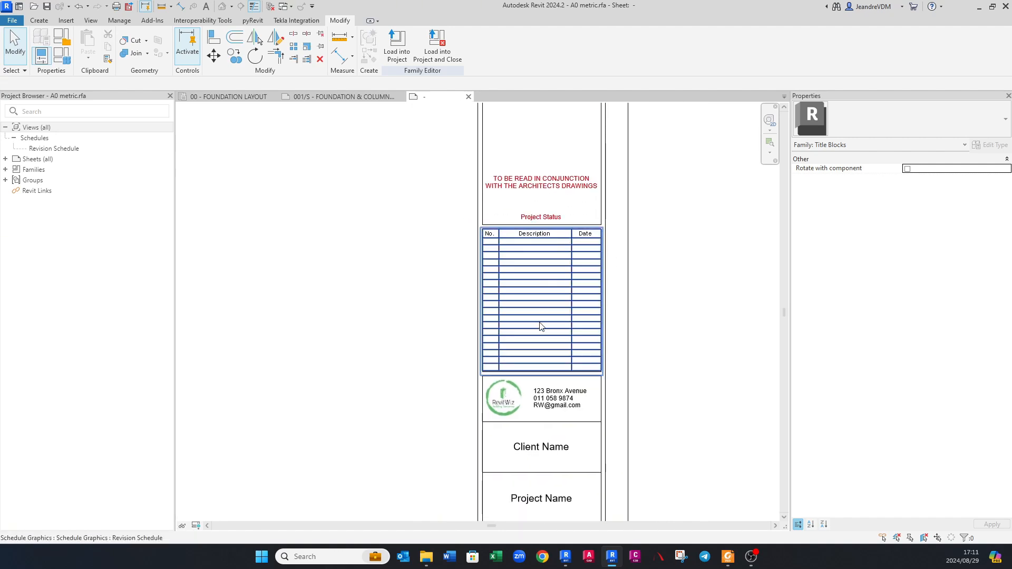
{"action": "middle_click_drag", "start_coordinate": [540, 332], "coordinate": [533, 229]}
{"action": "middle_click_drag", "start_coordinate": [533, 360], "coordinate": [529, 279]}
{"action": "middle_click_drag", "start_coordinate": [537, 385], "coordinate": [539, 356]}
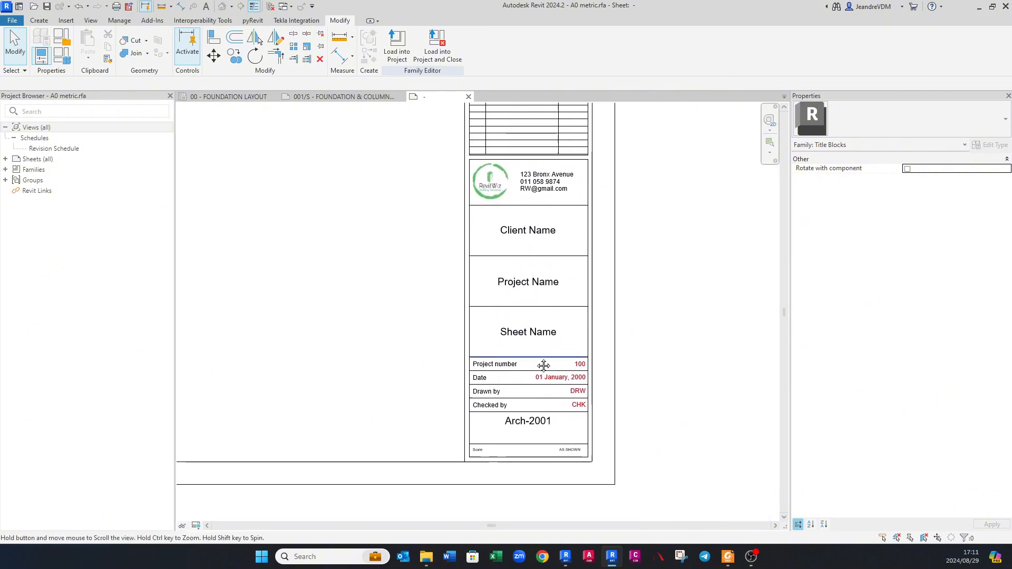
{"action": "scroll", "coordinate": [540, 356], "scroll_direction": "up", "scroll_amount": 2}
{"action": "left_click", "coordinate": [562, 391]}
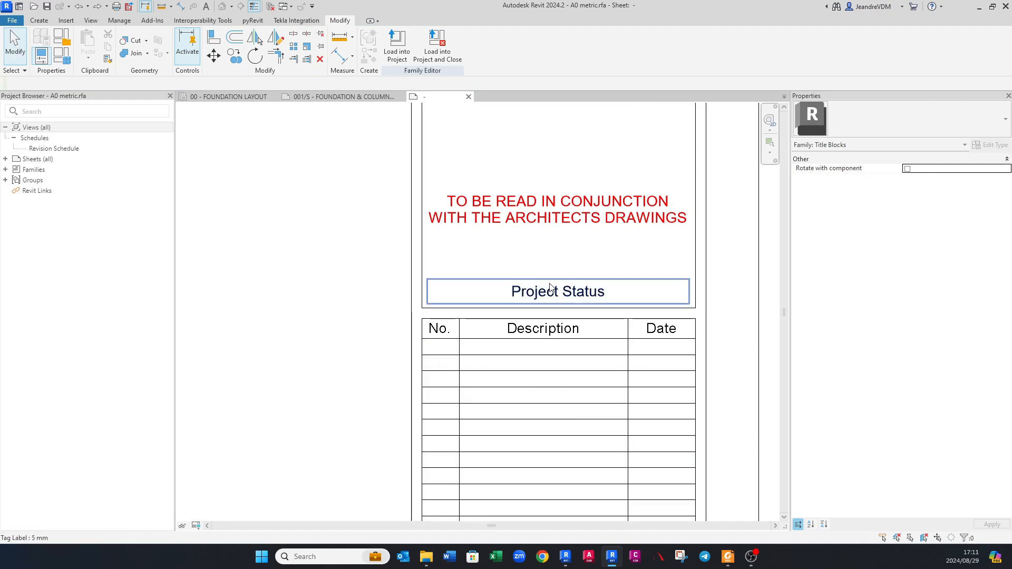
Step: Duplicate the Project Status label's 5 mm type as "5 mm (Text 2)"
{"action": "left_click", "coordinate": [550, 283]}
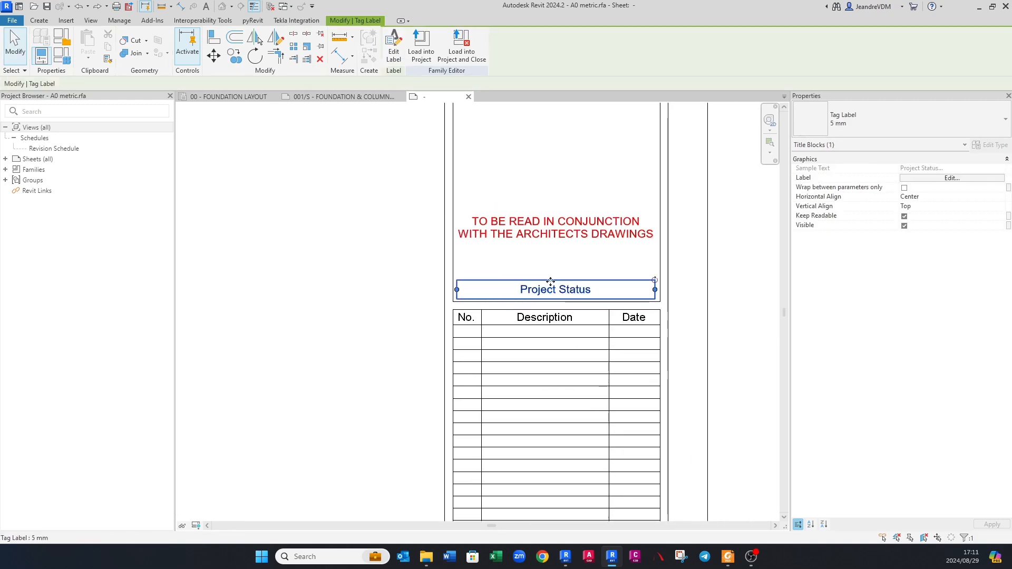
{"action": "left_click", "coordinate": [992, 145]}
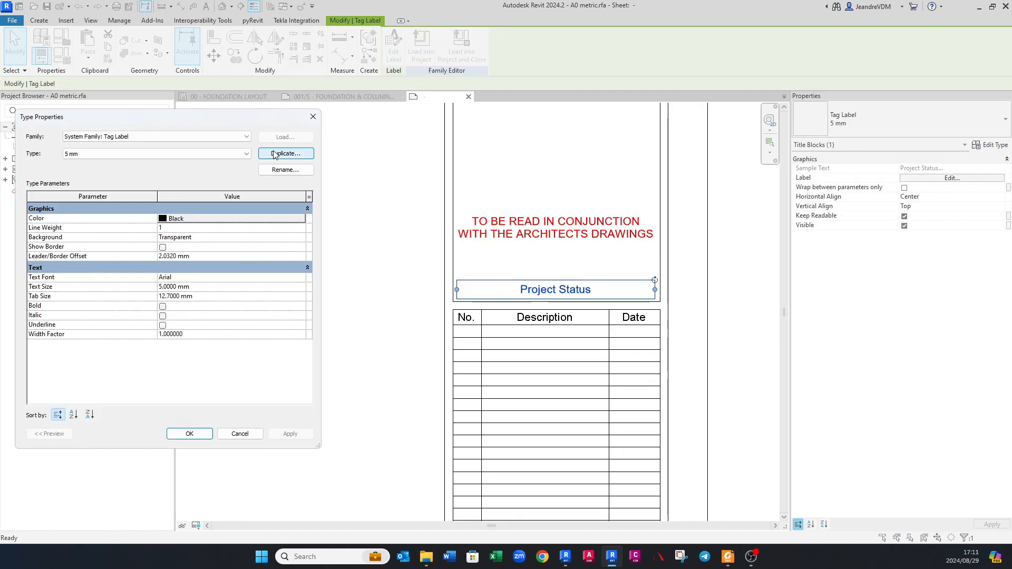
{"action": "left_click", "coordinate": [274, 154]}
{"action": "left_click", "coordinate": [477, 295]}
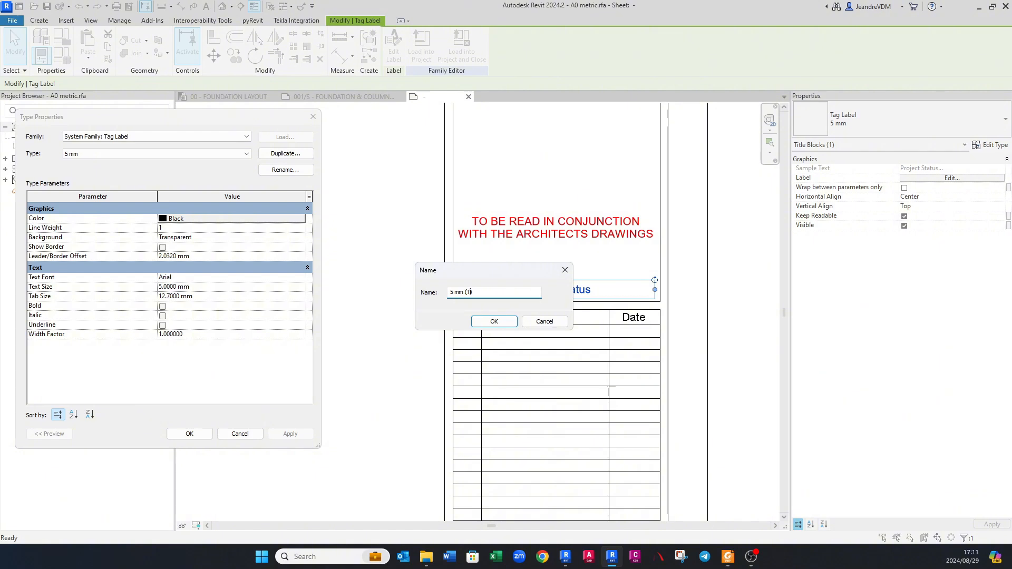
{"action": "key", "text": "Return"}
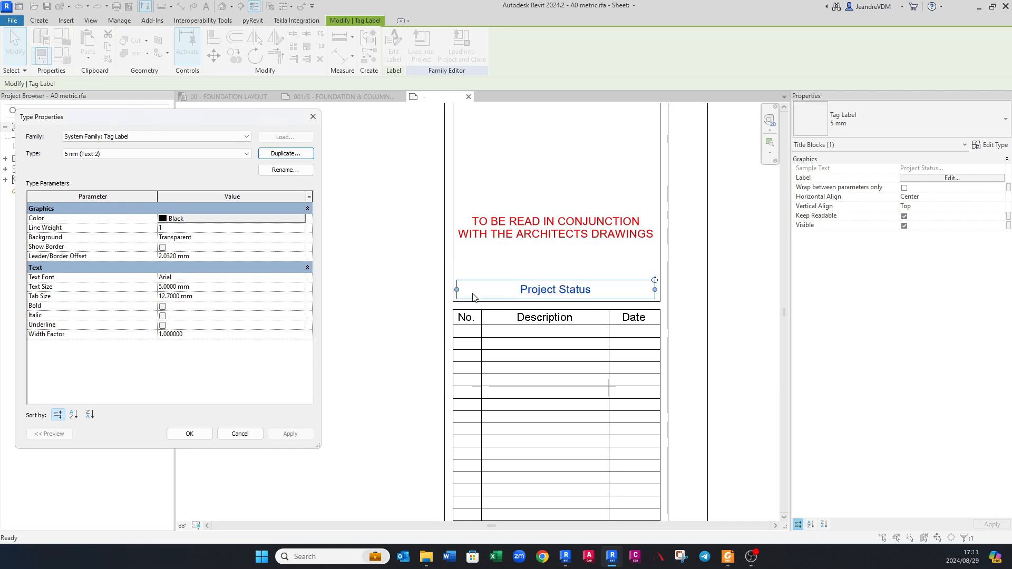
Step: Set the colour of the Project Status label's 5 mm (Text 2) type to red
{"action": "left_click", "coordinate": [230, 220]}
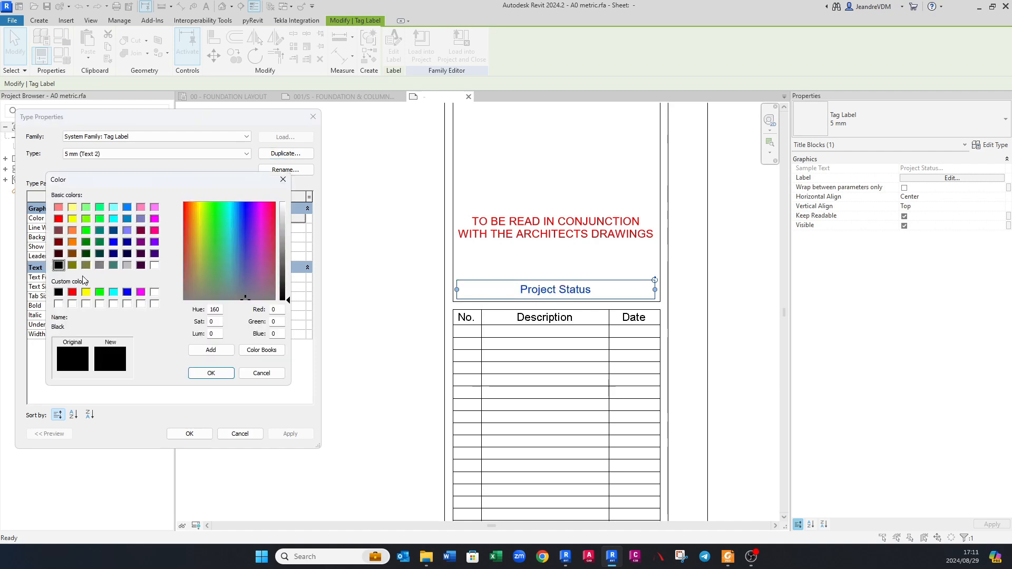
{"action": "left_click", "coordinate": [72, 292]}
{"action": "left_click", "coordinate": [211, 373]}
{"action": "left_click", "coordinate": [189, 434]}
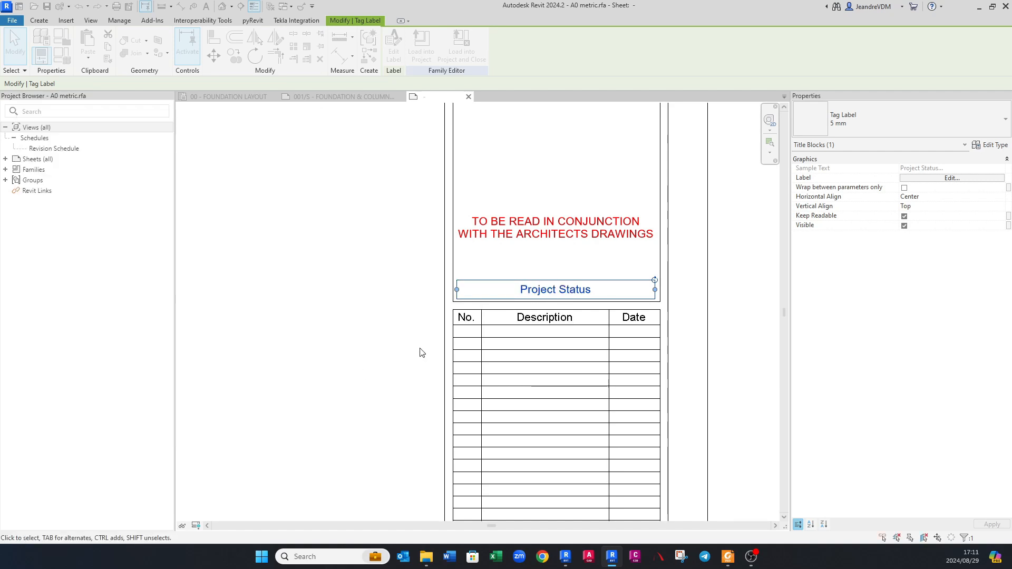
{"action": "left_click", "coordinate": [419, 352]}
Step: Examine the title block column to check which texts and labels are coloured red
{"action": "scroll", "coordinate": [527, 154], "scroll_direction": "down", "scroll_amount": 4}
{"action": "middle_click_drag", "start_coordinate": [548, 362], "coordinate": [548, 301]}
{"action": "scroll", "coordinate": [548, 302], "scroll_direction": "up", "scroll_amount": 2}
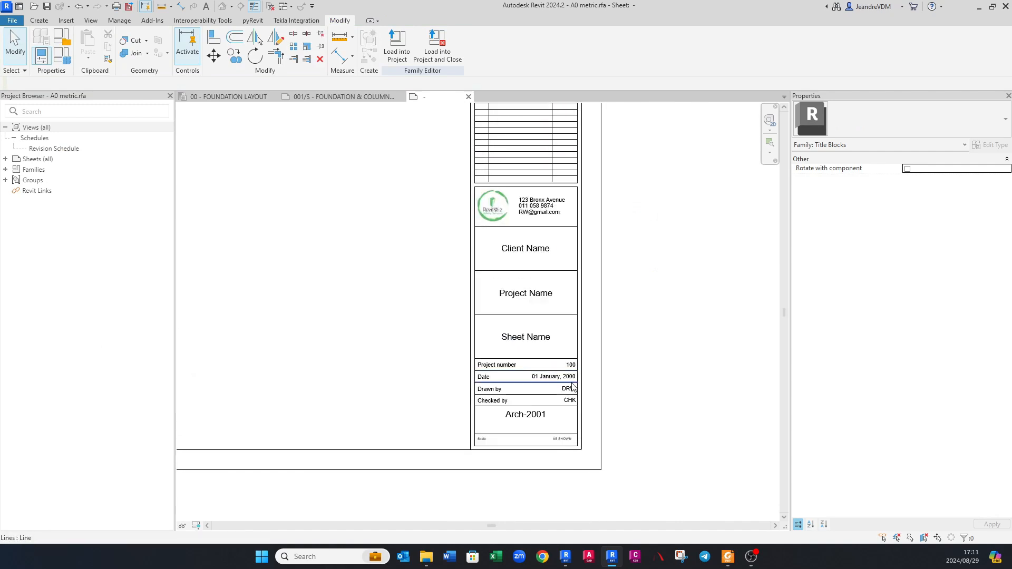
{"action": "scroll", "coordinate": [522, 237], "scroll_direction": "down", "scroll_amount": 4}
{"action": "scroll", "coordinate": [537, 219], "scroll_direction": "up", "scroll_amount": 2}
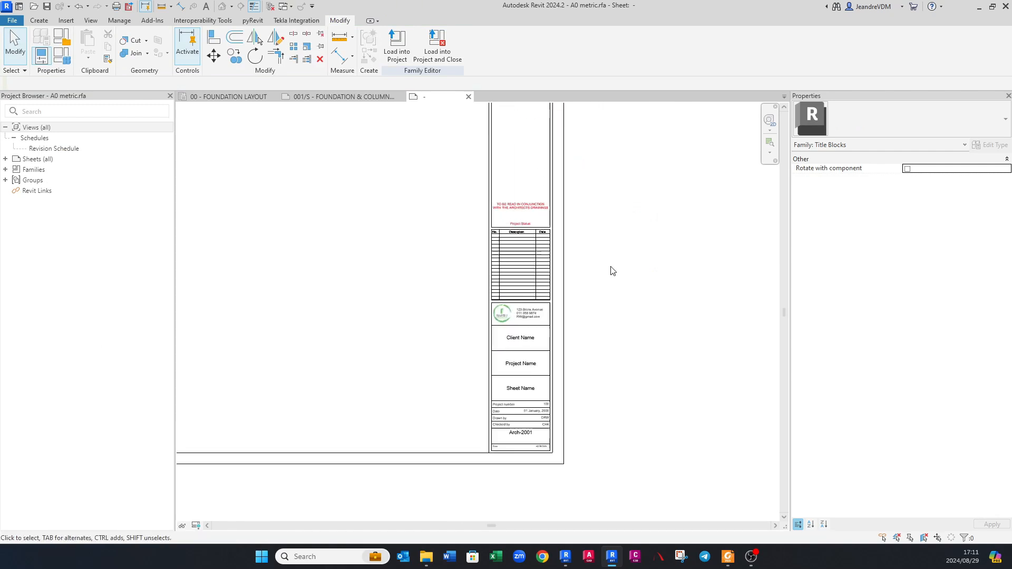
{"action": "scroll", "coordinate": [497, 222], "scroll_direction": "up", "scroll_amount": 2}
{"action": "scroll", "coordinate": [537, 316], "scroll_direction": "up", "scroll_amount": 3}
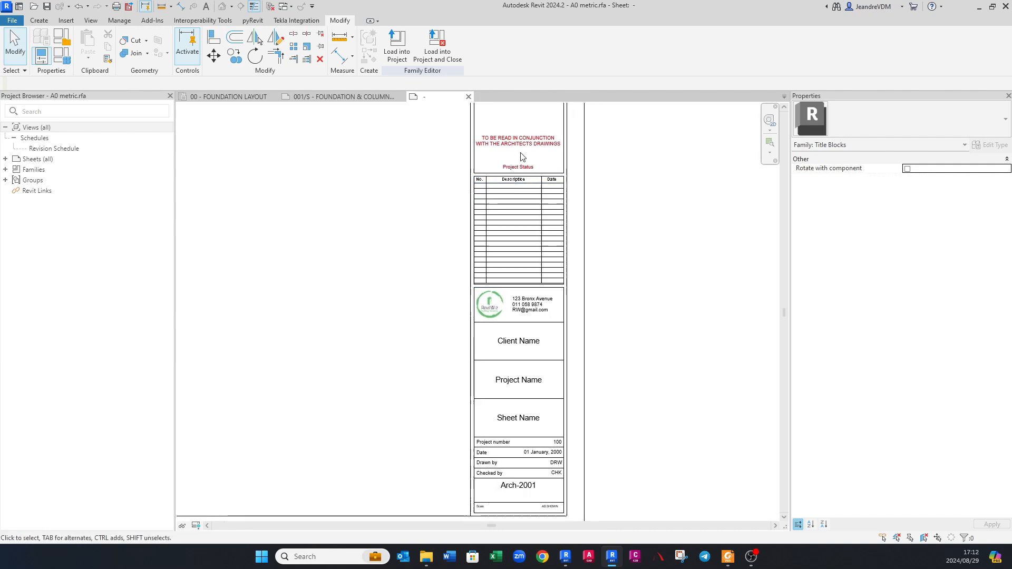
{"action": "scroll", "coordinate": [511, 193], "scroll_direction": "down", "scroll_amount": 1}
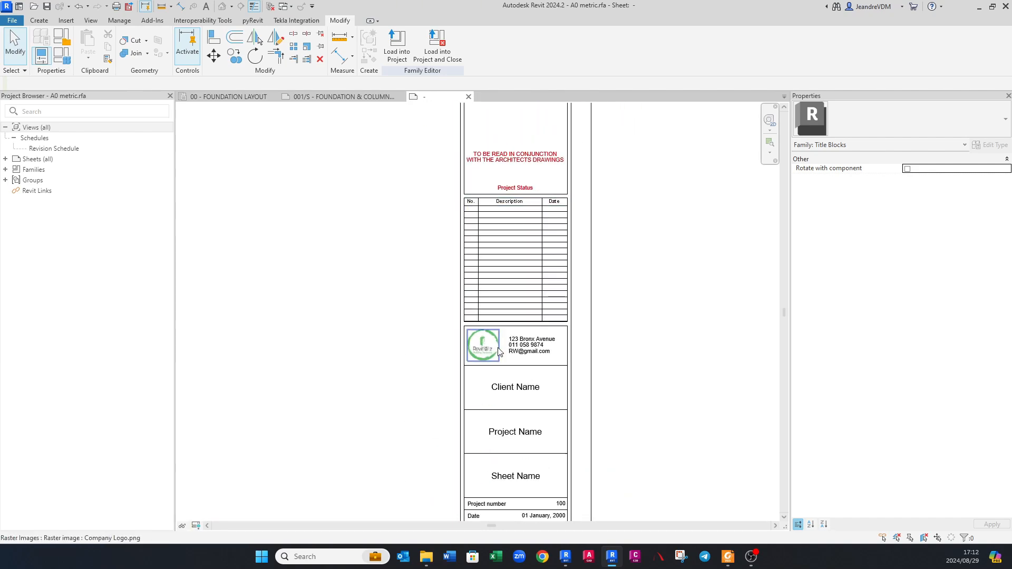
Step: Delete the "Project number" caption from the row below the Sheet Name label
{"action": "middle_click_drag", "start_coordinate": [499, 394], "coordinate": [483, 287]}
{"action": "middle_click_drag", "start_coordinate": [492, 360], "coordinate": [494, 302]}
{"action": "scroll", "coordinate": [494, 304], "scroll_direction": "up", "scroll_amount": 1}
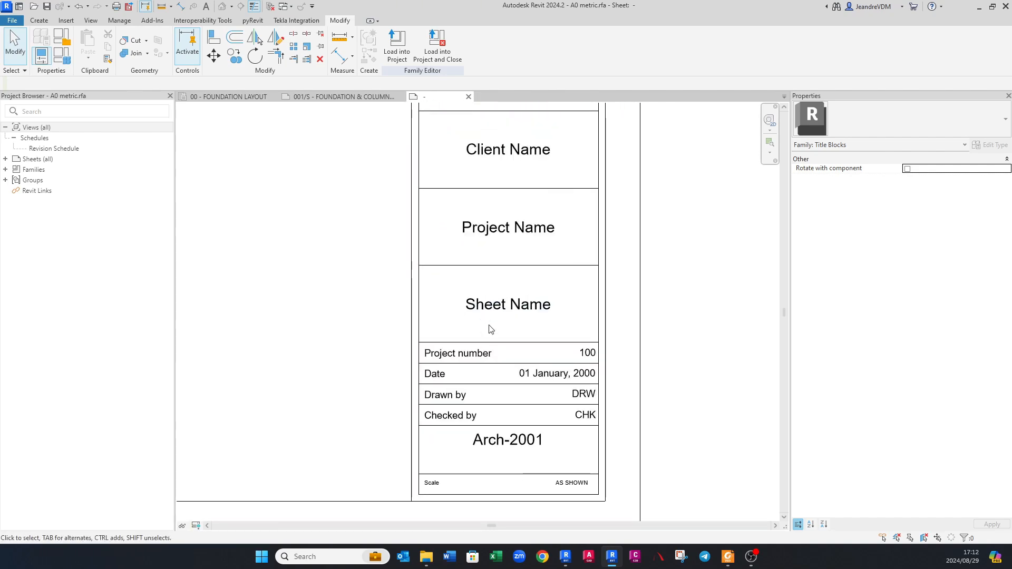
{"action": "middle_click_drag", "start_coordinate": [512, 251], "coordinate": [510, 283]}
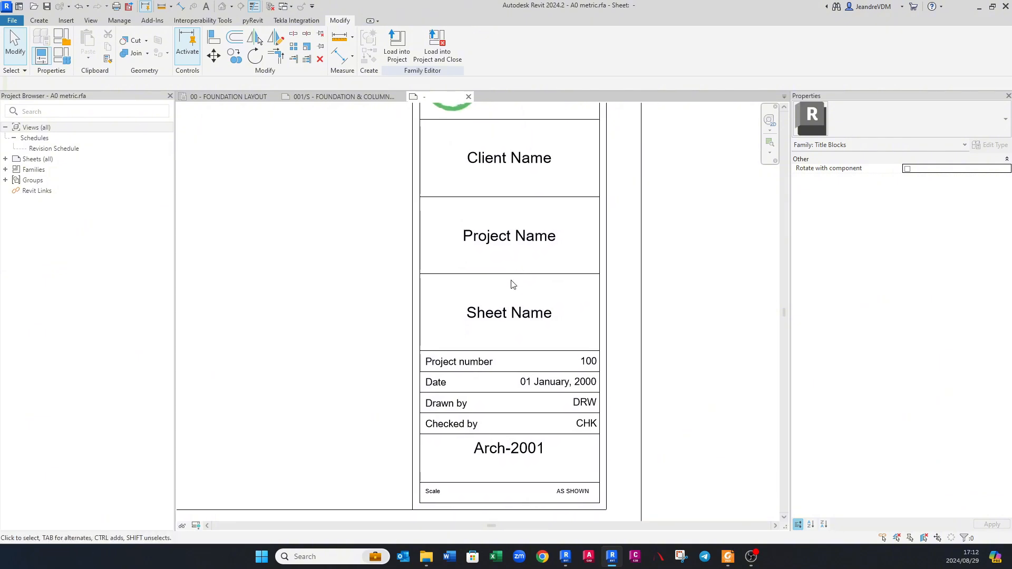
{"action": "left_click", "coordinate": [495, 367]}
{"action": "key", "text": "Delete"}
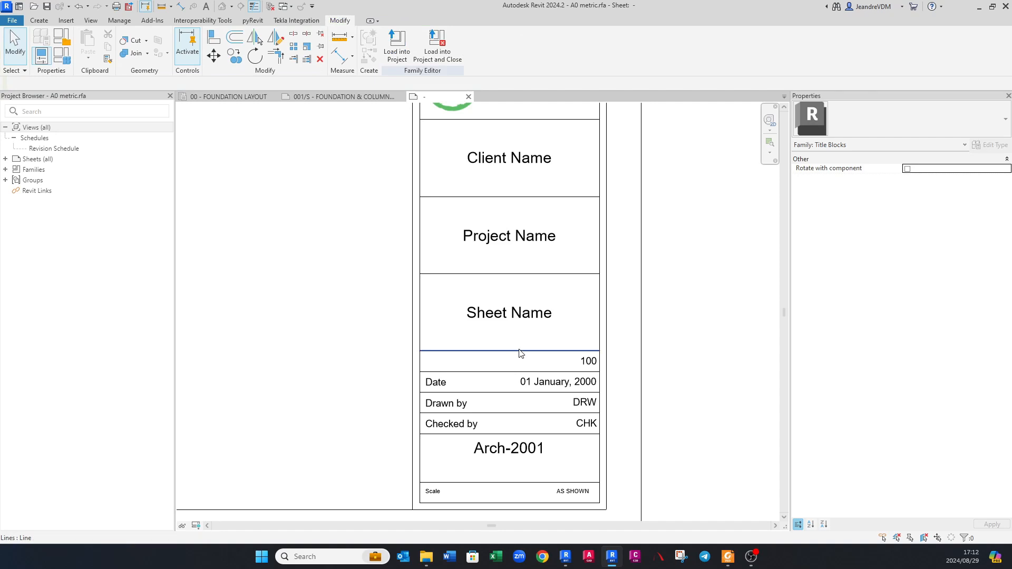
Step: Delete the line directly below the Sheet Name label and the project number label in the row beneath it
{"action": "left_click", "coordinate": [520, 352]}
{"action": "key", "text": "Escape"}
{"action": "left_click", "coordinate": [583, 364]}
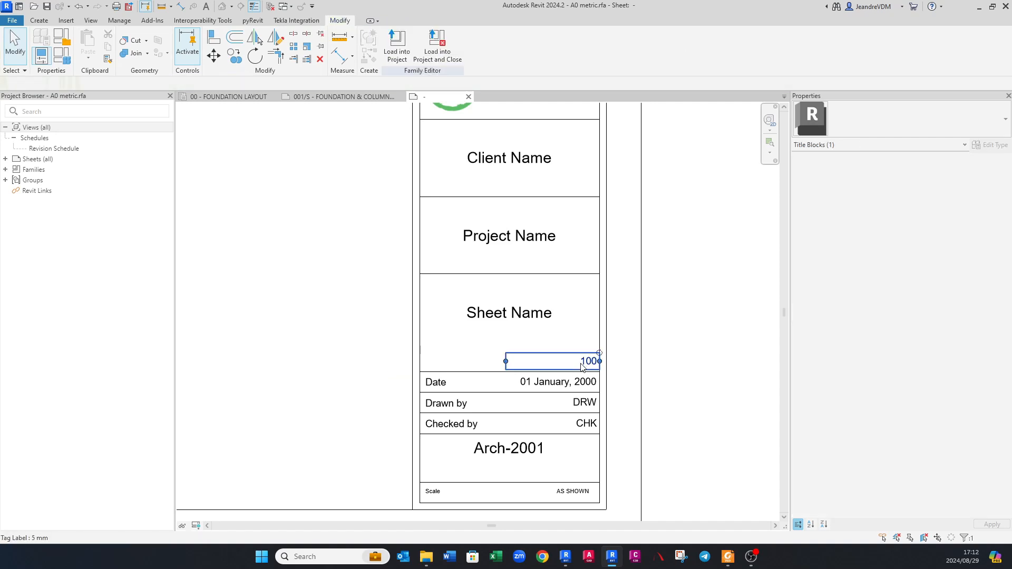
{"action": "key", "text": "Delete"}
{"action": "middle_click_drag", "start_coordinate": [515, 451], "coordinate": [531, 396]}
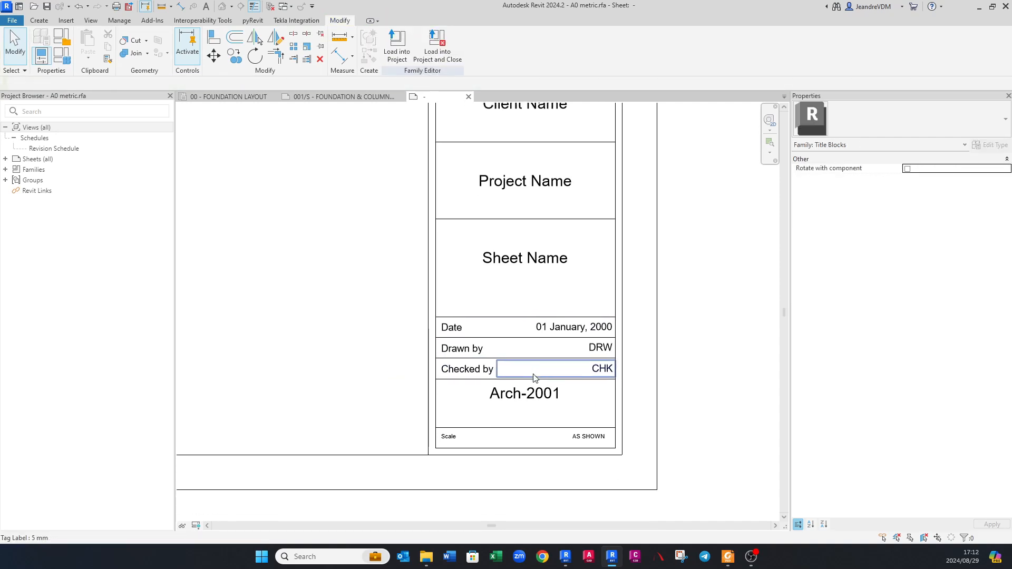
Step: Add the Project Number parameter to the sheet number label above Scale and order it before Sheet Number
{"action": "left_click", "coordinate": [520, 397]}
{"action": "scroll", "coordinate": [519, 396], "scroll_direction": "up", "scroll_amount": 1}
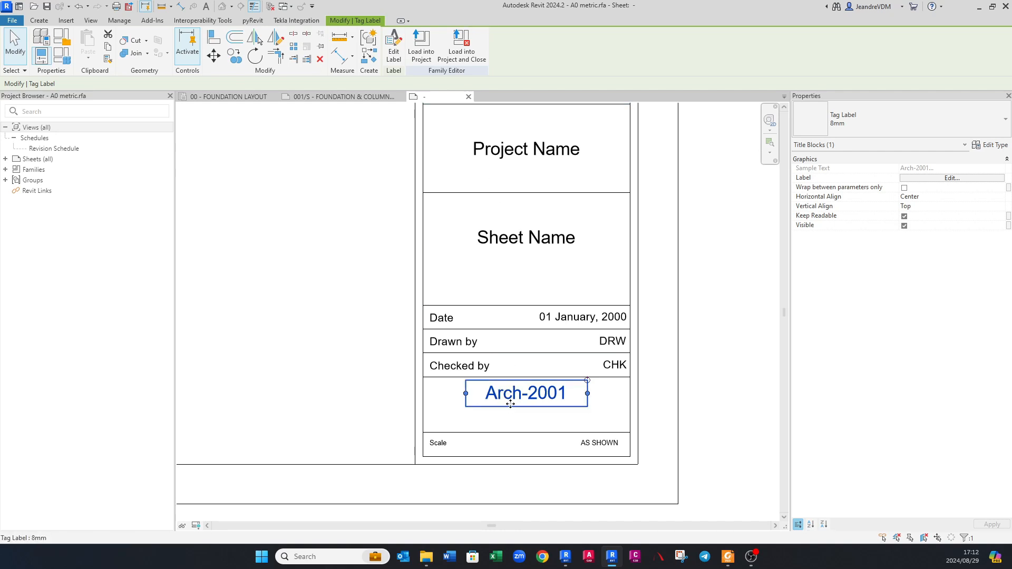
{"action": "left_click", "coordinate": [399, 50]}
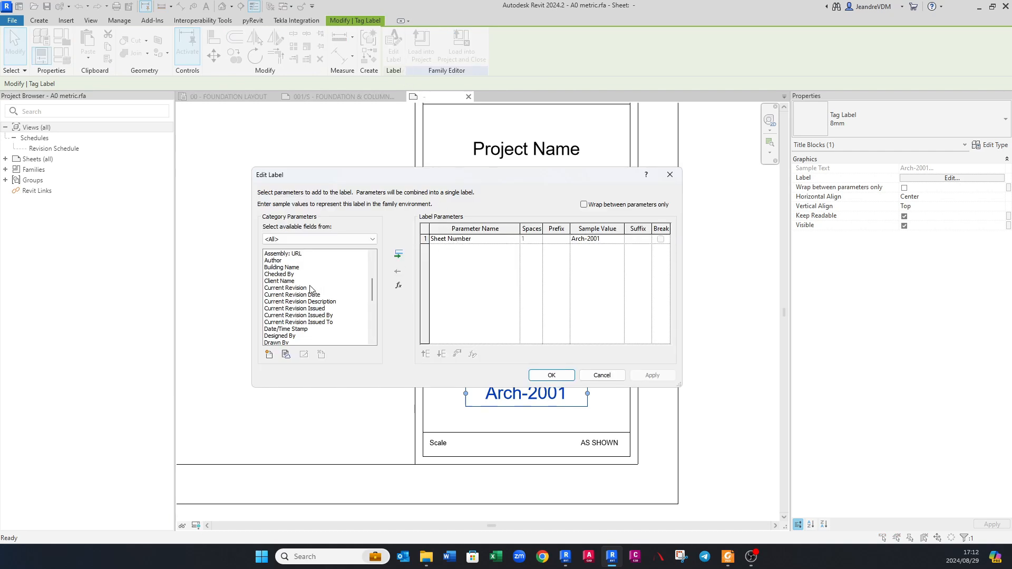
{"action": "left_click", "coordinate": [294, 289]}
{"action": "key", "text": "p"}
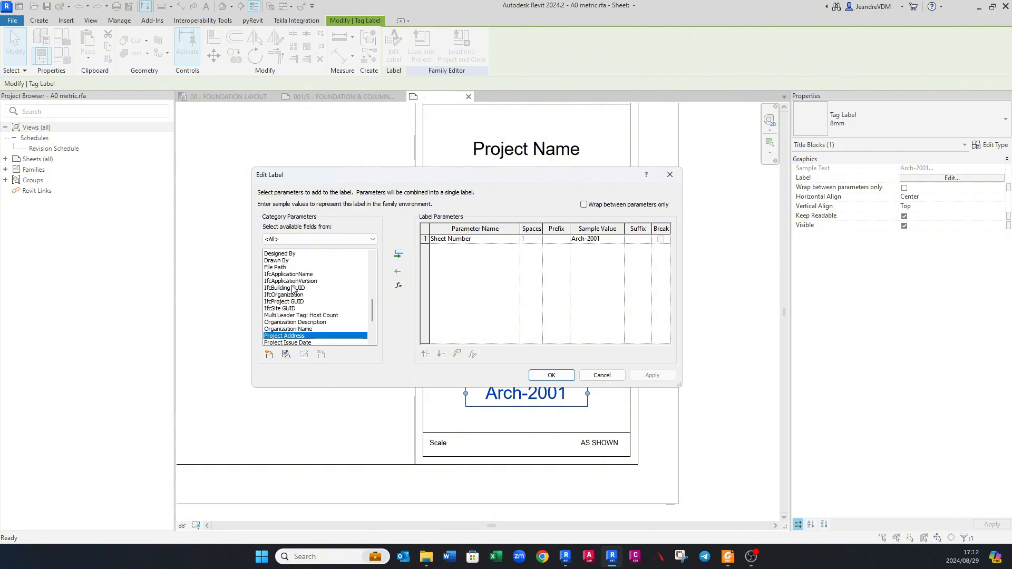
{"action": "scroll", "coordinate": [294, 289], "scroll_direction": "down", "scroll_amount": 2}
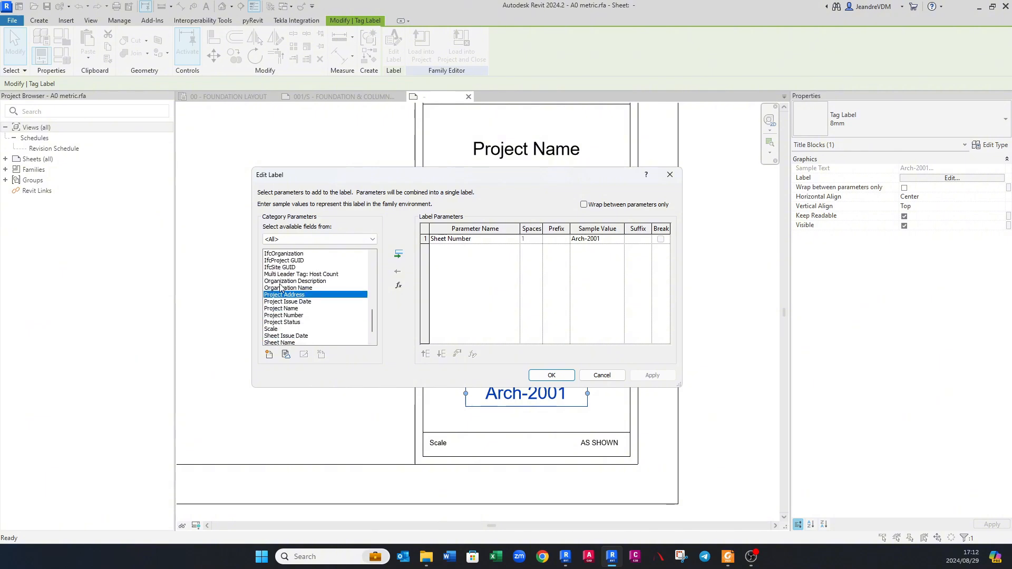
{"action": "left_click", "coordinate": [297, 316]}
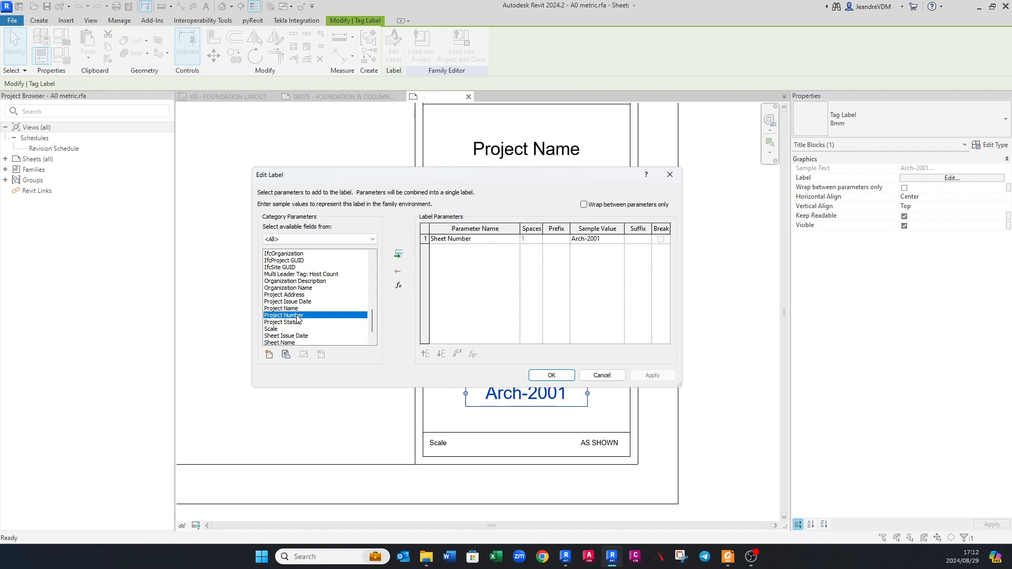
{"action": "double_click", "coordinate": [297, 316]}
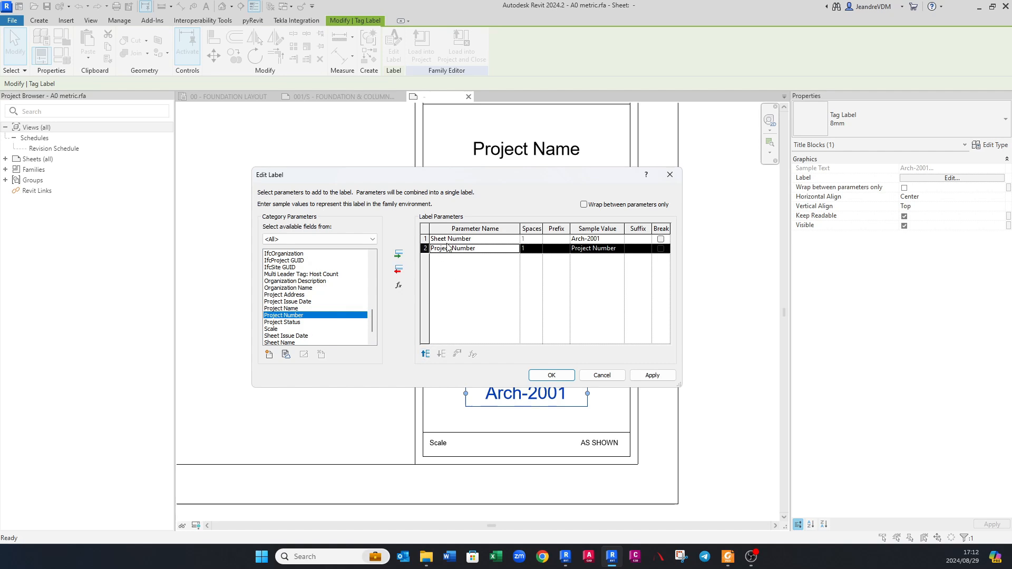
{"action": "left_click", "coordinate": [426, 356]}
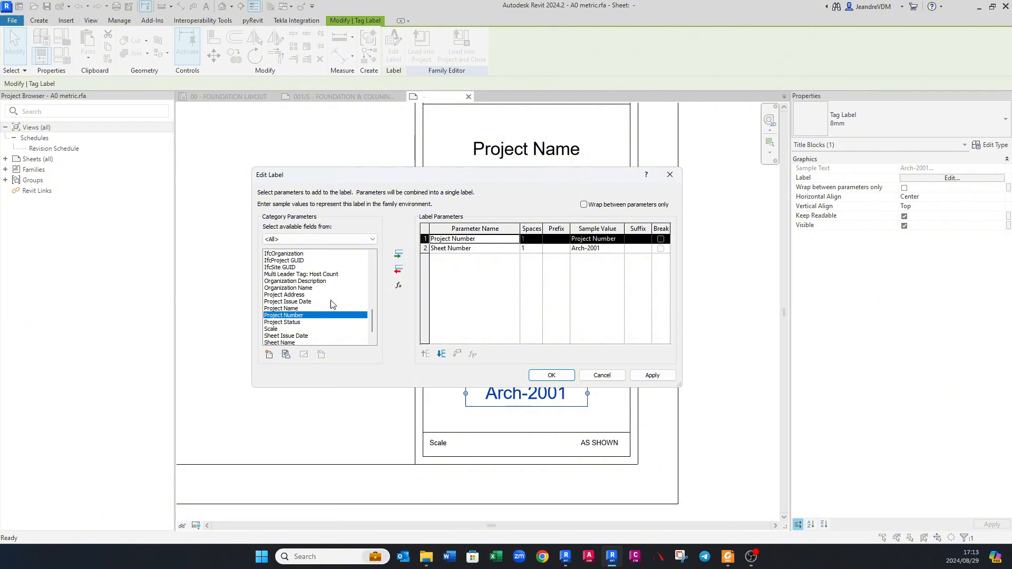
Step: Add the Current Revision parameter to the same label after Sheet Number
{"action": "left_click", "coordinate": [303, 309]}
{"action": "key", "text": "c"}
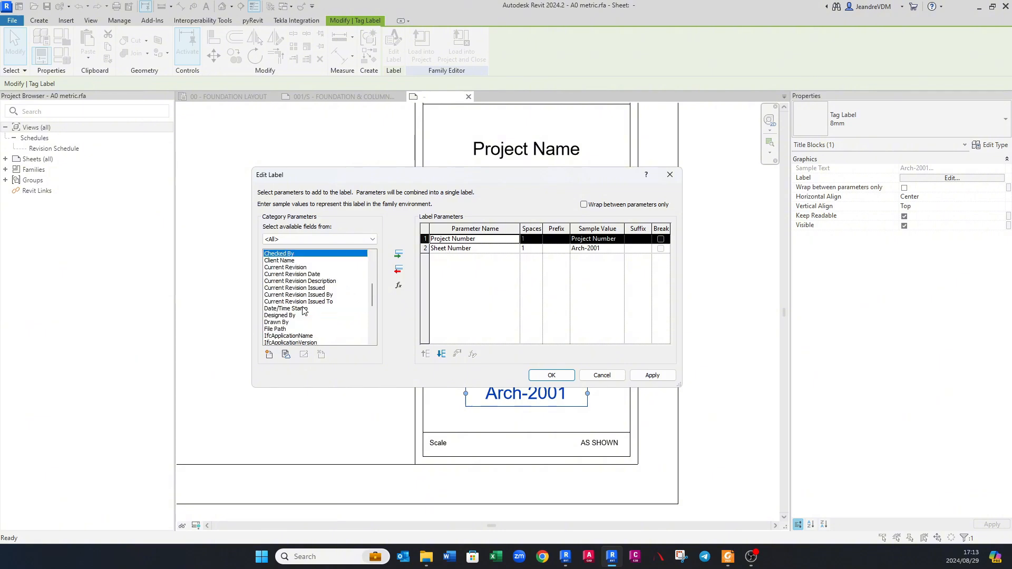
{"action": "left_click", "coordinate": [290, 269]}
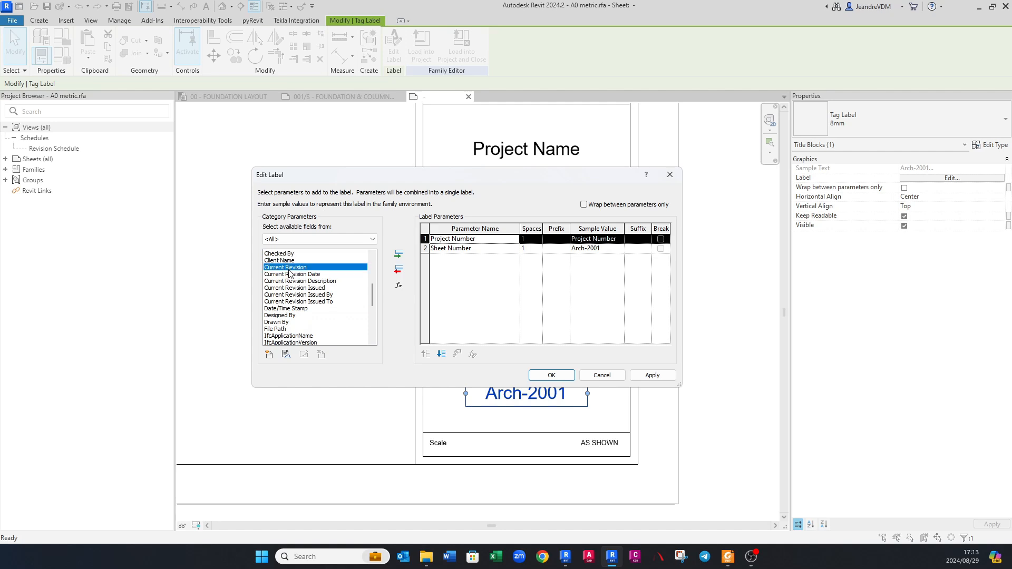
{"action": "double_click", "coordinate": [289, 270]}
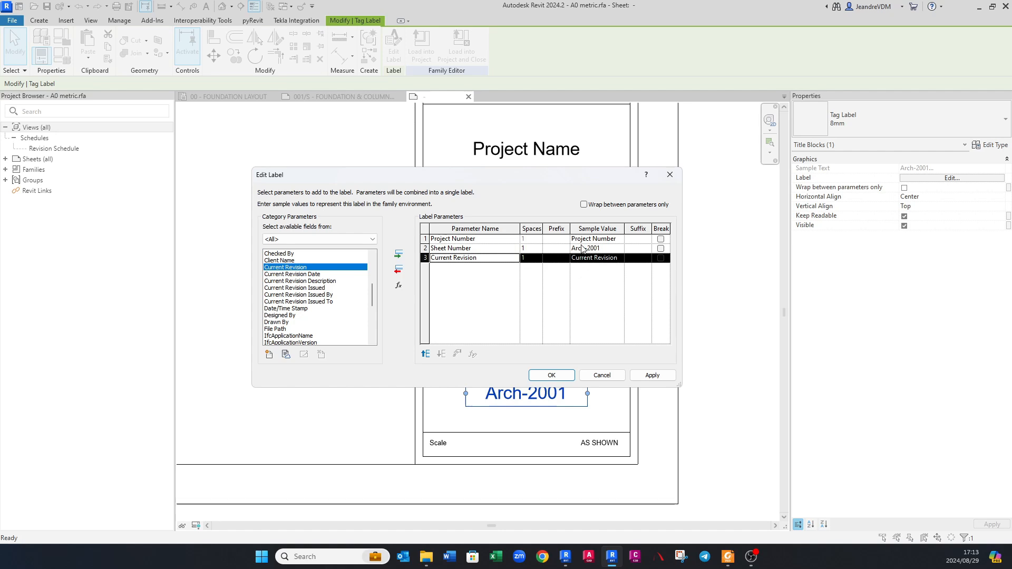
Step: Give Sheet Number the prefix "-" and Current Revision the prefix "-R", both with 0 spaces, and apply the label changes
{"action": "left_click", "coordinate": [556, 247]}
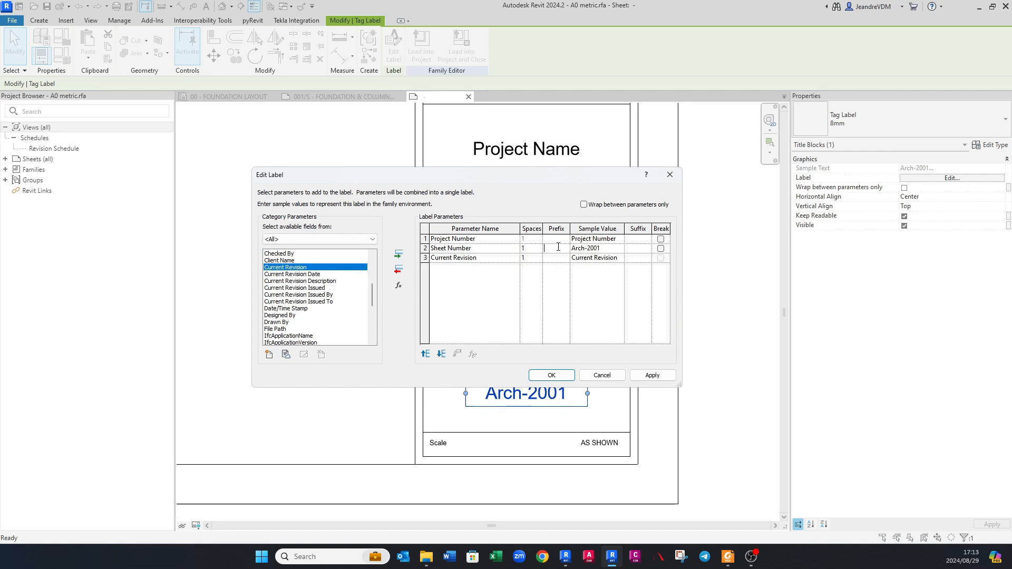
{"action": "type", "text": "-"}
{"action": "left_click", "coordinate": [557, 258]}
{"action": "left_click", "coordinate": [534, 248]}
{"action": "left_click", "coordinate": [538, 250]}
{"action": "left_click", "coordinate": [539, 259]}
{"action": "left_click", "coordinate": [539, 260]}
{"action": "left_click", "coordinate": [555, 258]}
{"action": "left_click", "coordinate": [552, 375]}
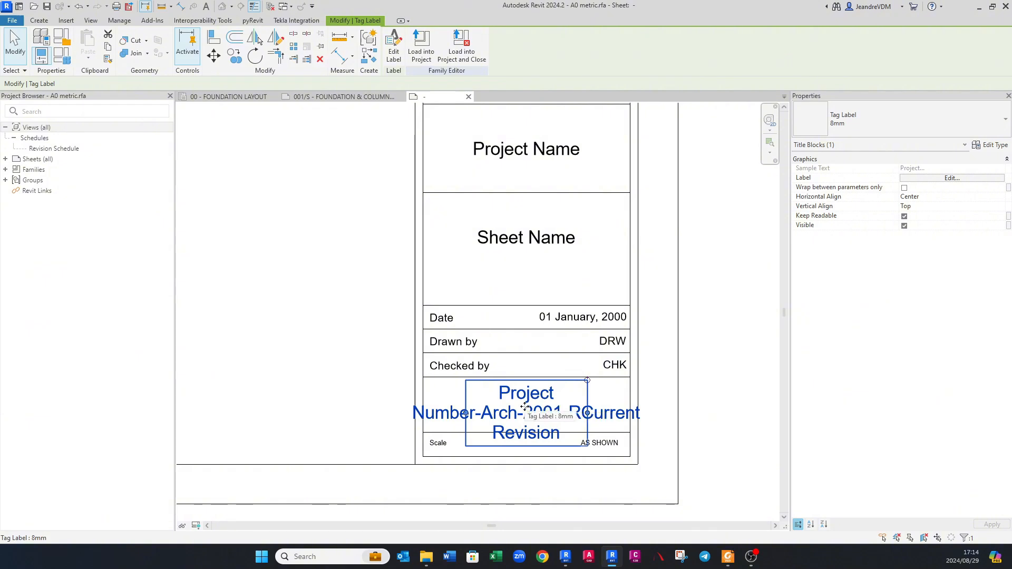
Step: Widen the combined number label to the column's width and move the Date, Drawn by and Checked by rows up 10 mm
{"action": "left_click_drag", "start_coordinate": [588, 414], "coordinate": [630, 413]}
{"action": "key", "text": "Escape"}
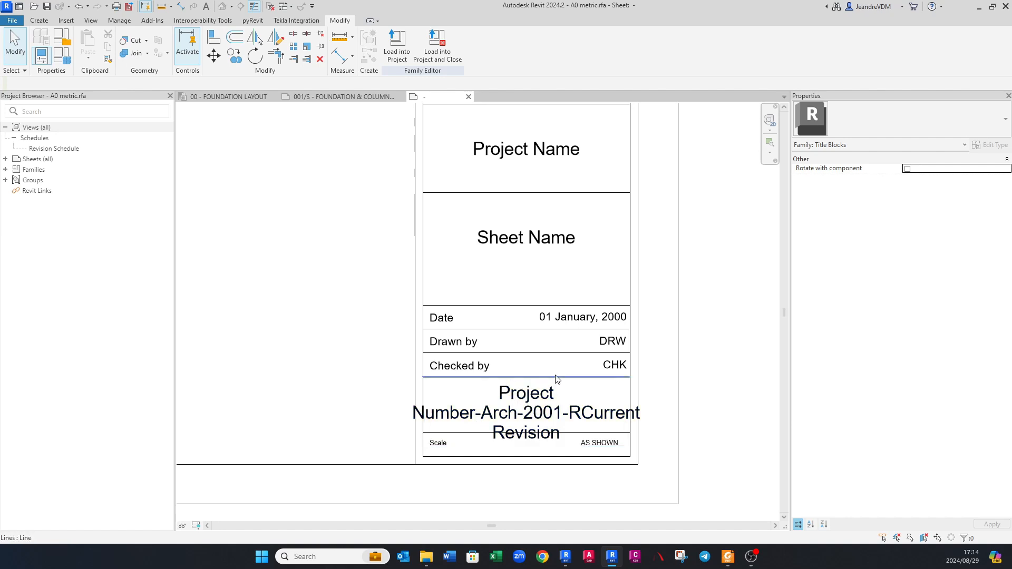
{"action": "left_click_drag", "start_coordinate": [380, 280], "coordinate": [649, 393]}
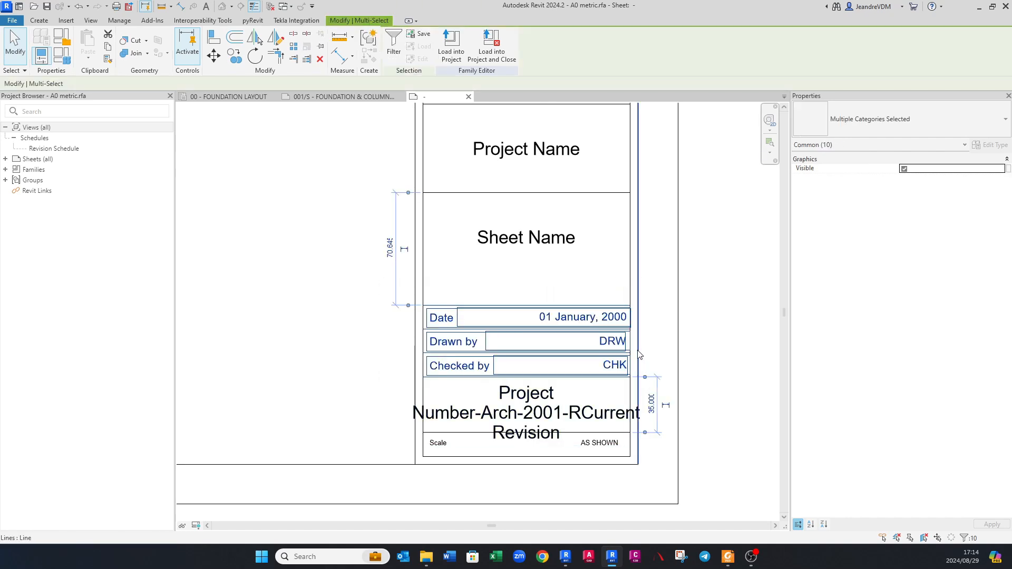
{"action": "key", "text": "m"}
{"action": "key", "text": "v"}
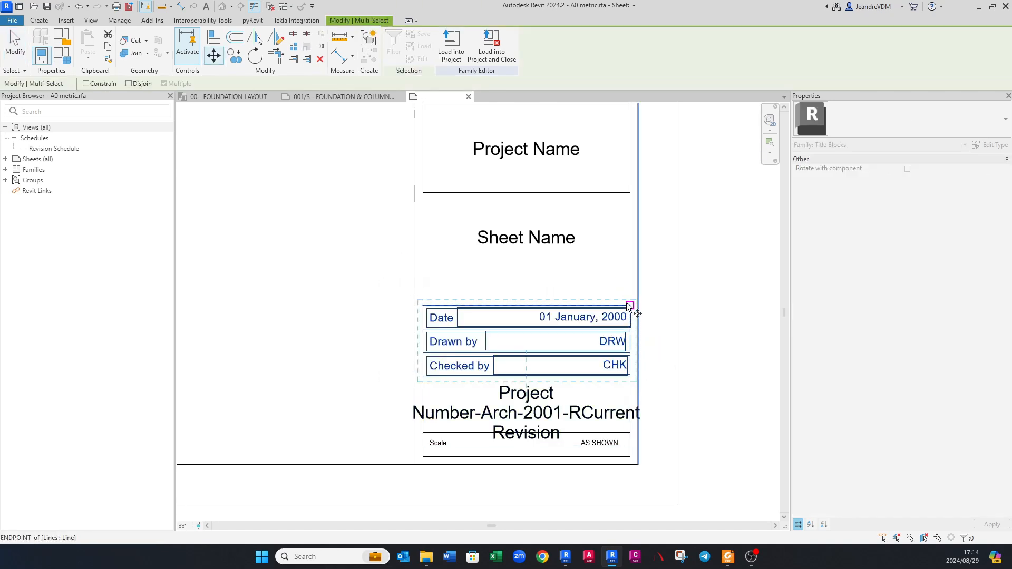
{"action": "left_click", "coordinate": [630, 304]}
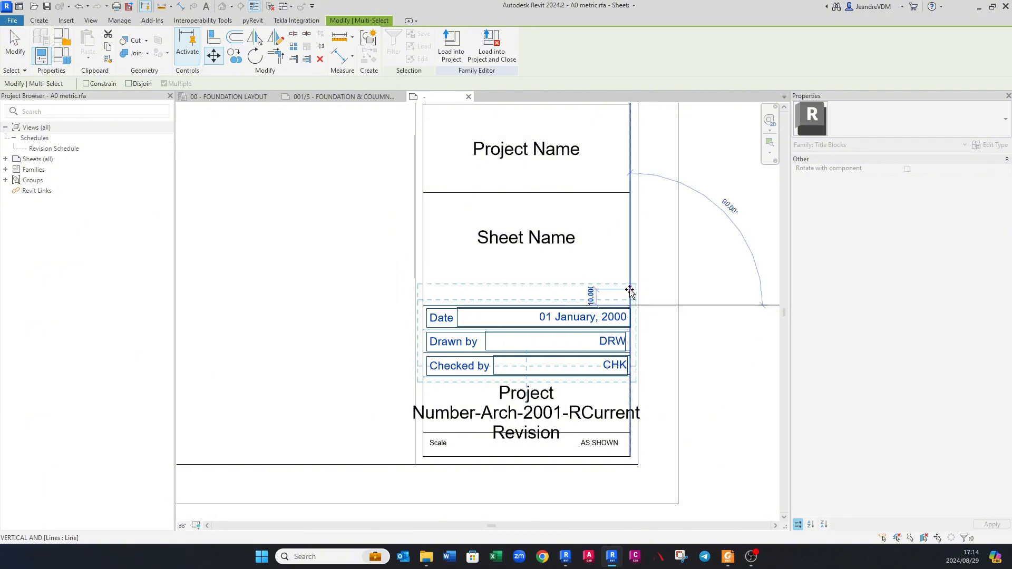
{"action": "left_click", "coordinate": [631, 289]}
Step: Nudge the combined number label up so it fits in its cell below the Checked by row
{"action": "left_click", "coordinate": [540, 403]}
{"action": "key", "text": "Up"}
{"action": "key", "text": "Up"}
{"action": "key", "text": "Up"}
{"action": "key", "text": "Up"}
{"action": "key", "text": "Up"}
{"action": "key", "text": "Up"}
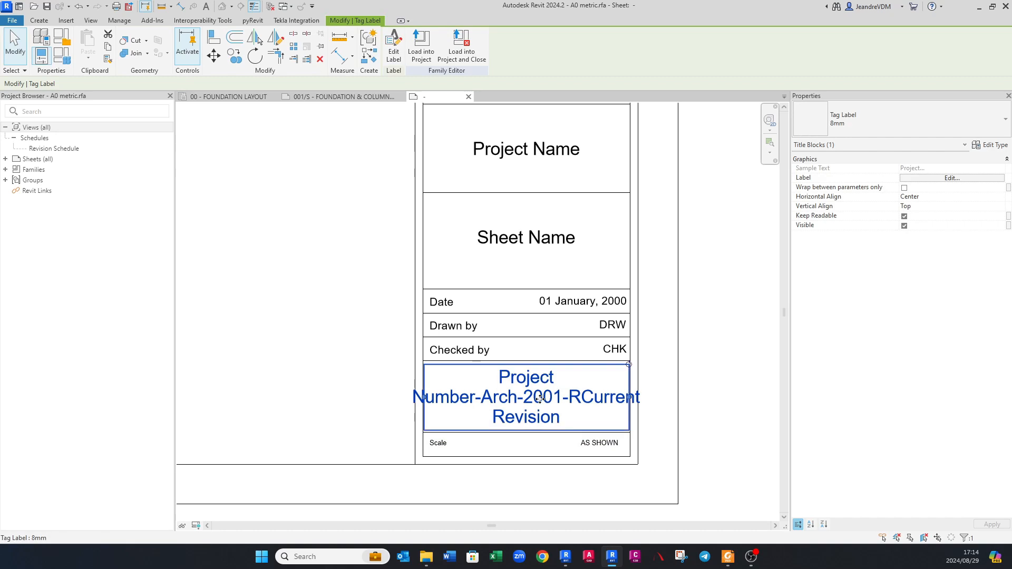
{"action": "key", "text": "Escape"}
Step: Load the A0 title block family into the project, overwriting the existing version and its parameter values
{"action": "scroll", "coordinate": [540, 399], "scroll_direction": "down", "scroll_amount": 3}
{"action": "scroll", "coordinate": [564, 352], "scroll_direction": "down", "scroll_amount": 3}
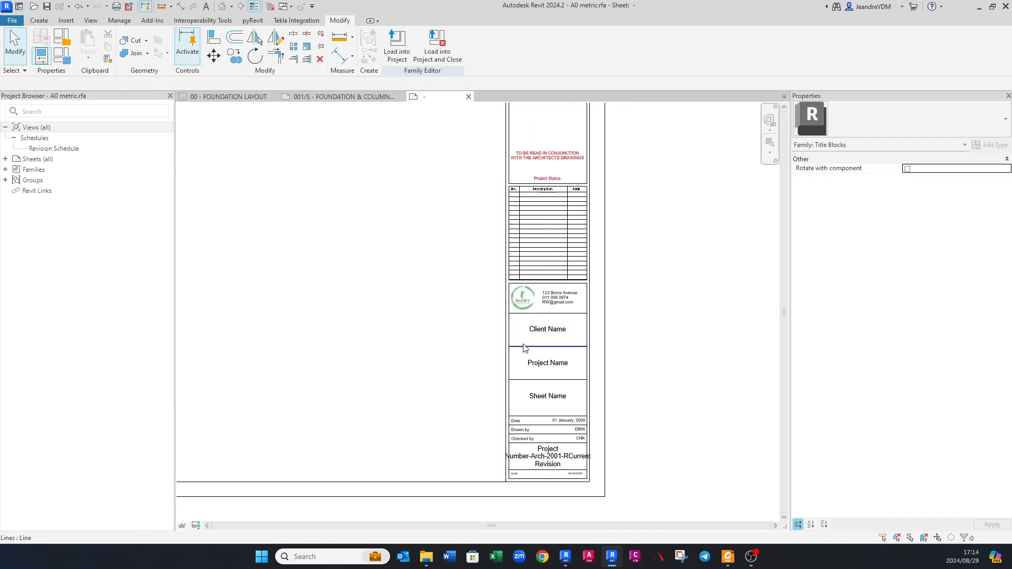
{"action": "scroll", "coordinate": [537, 415], "scroll_direction": "up", "scroll_amount": 3}
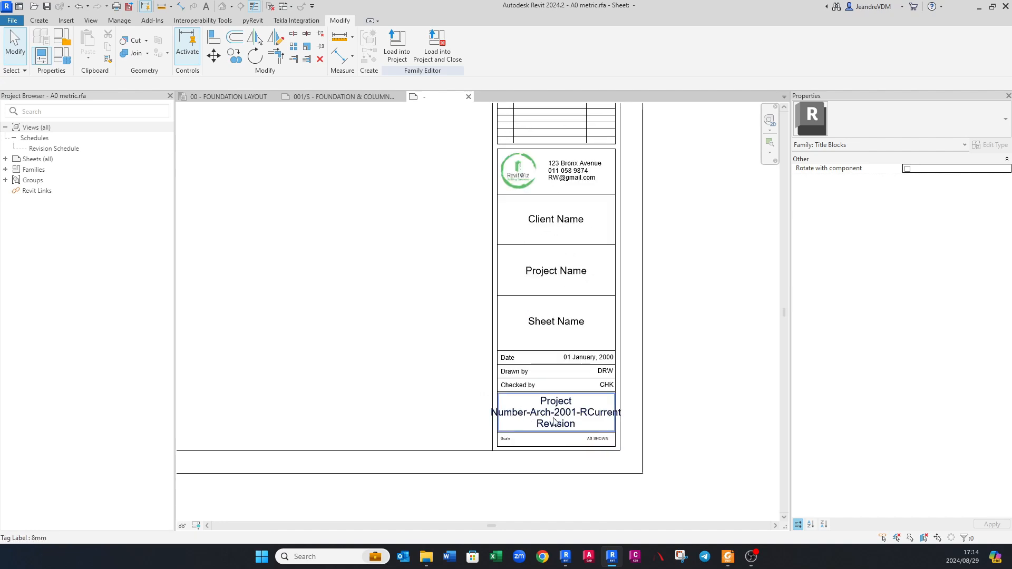
{"action": "key", "text": "z"}
{"action": "key", "text": "f"}
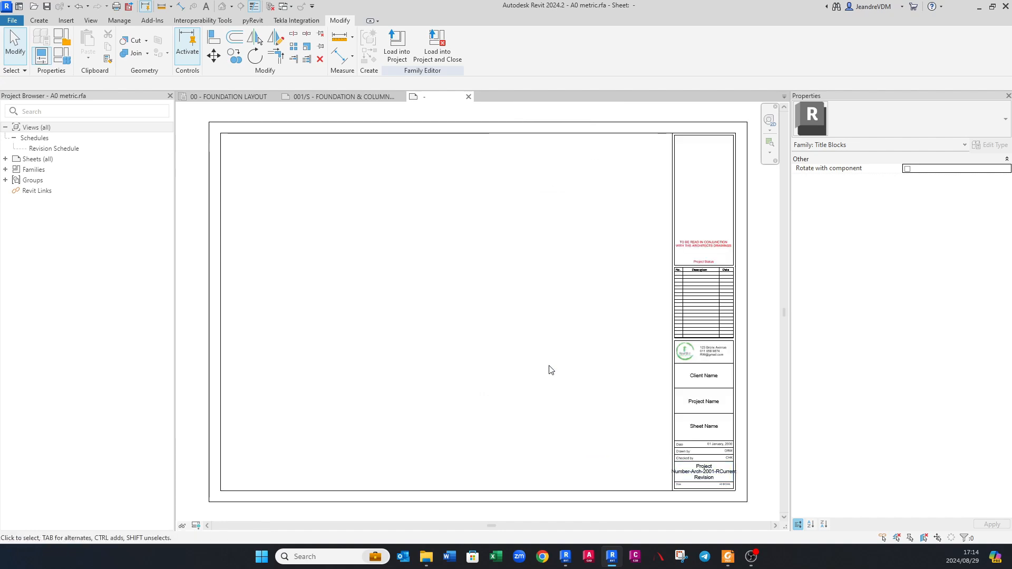
{"action": "left_click", "coordinate": [392, 50]}
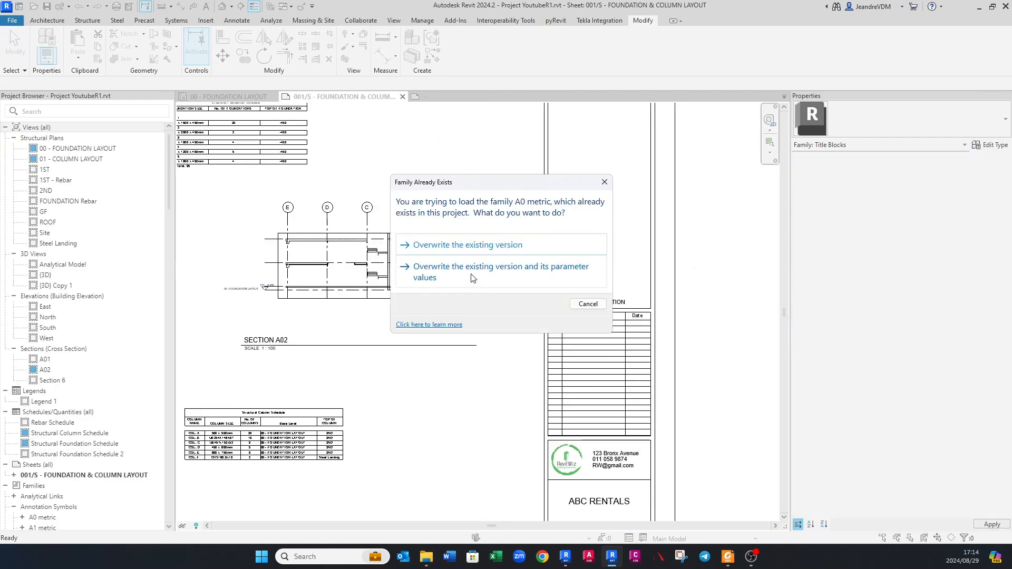
{"action": "left_click", "coordinate": [472, 277]}
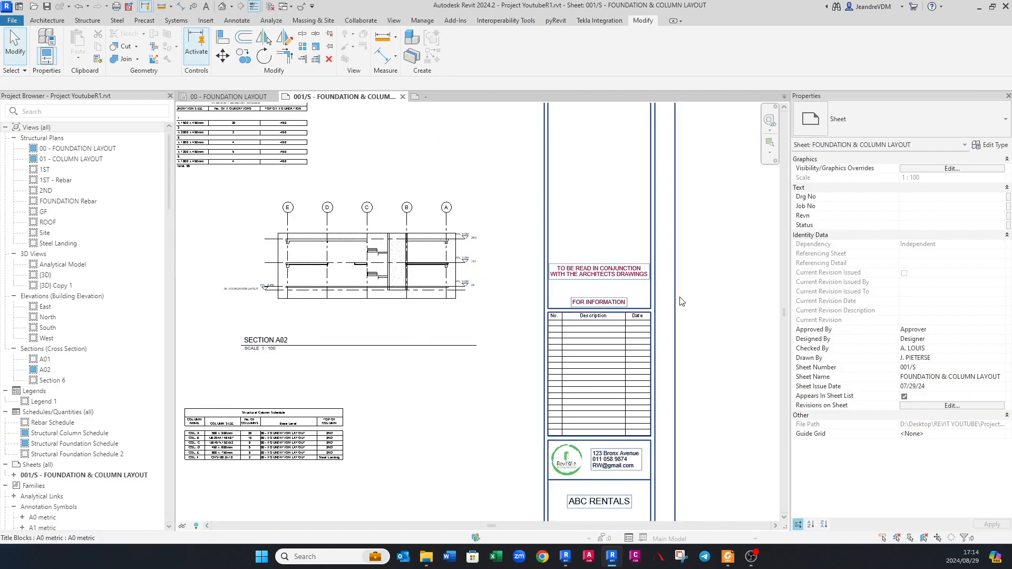
Step: Set the Sheet Number in the sheet's combined drawing number label to S-001
{"action": "scroll", "coordinate": [681, 302], "scroll_direction": "up", "scroll_amount": 1}
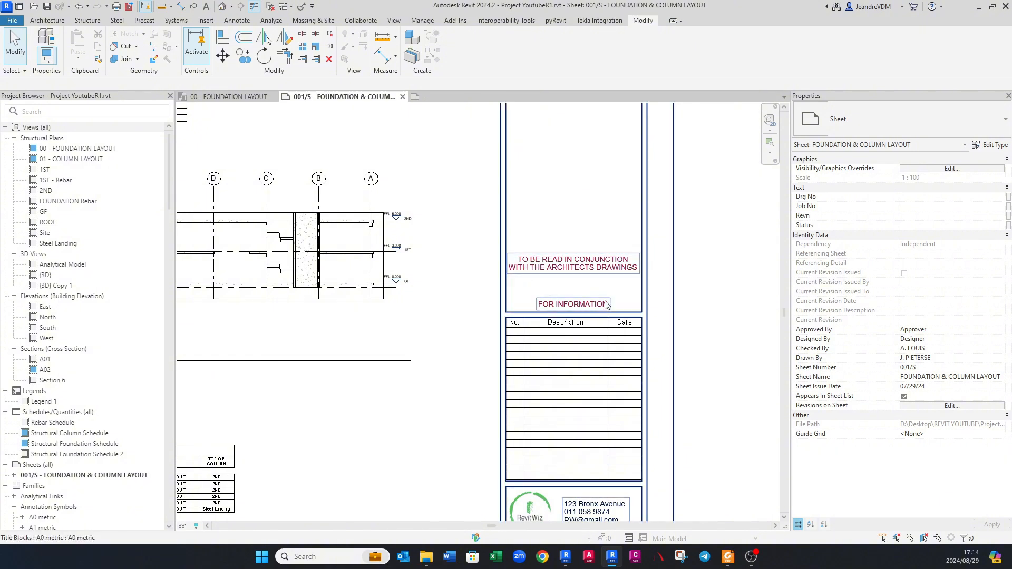
{"action": "scroll", "coordinate": [605, 304], "scroll_direction": "up", "scroll_amount": 1}
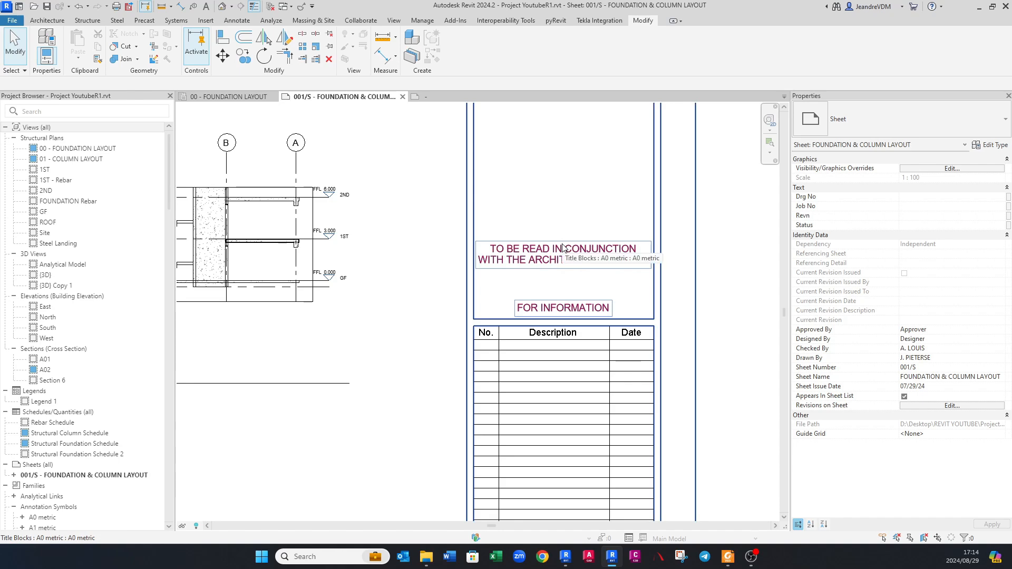
{"action": "scroll", "coordinate": [562, 248], "scroll_direction": "down", "scroll_amount": 4}
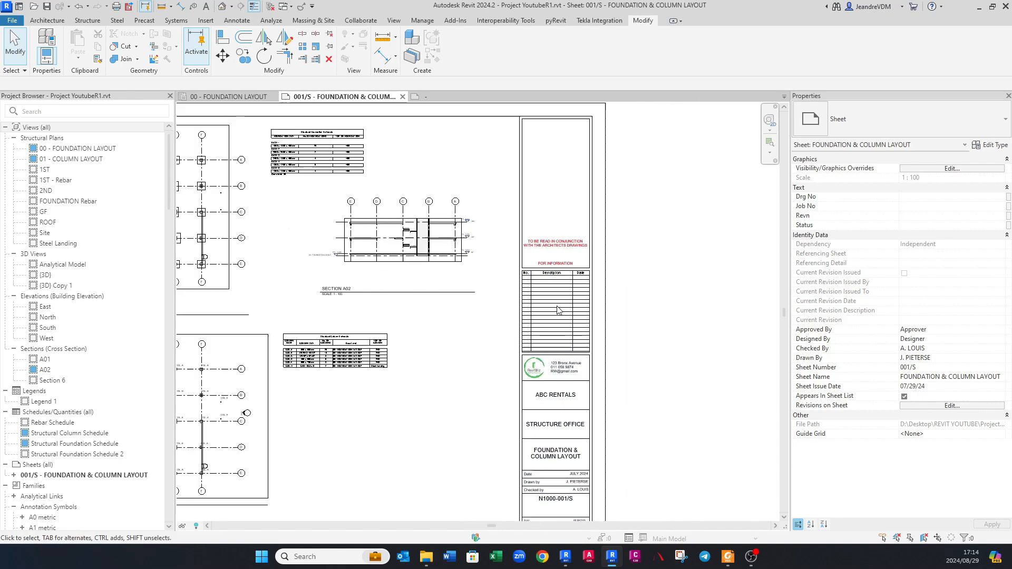
{"action": "scroll", "coordinate": [559, 310], "scroll_direction": "up", "scroll_amount": 4}
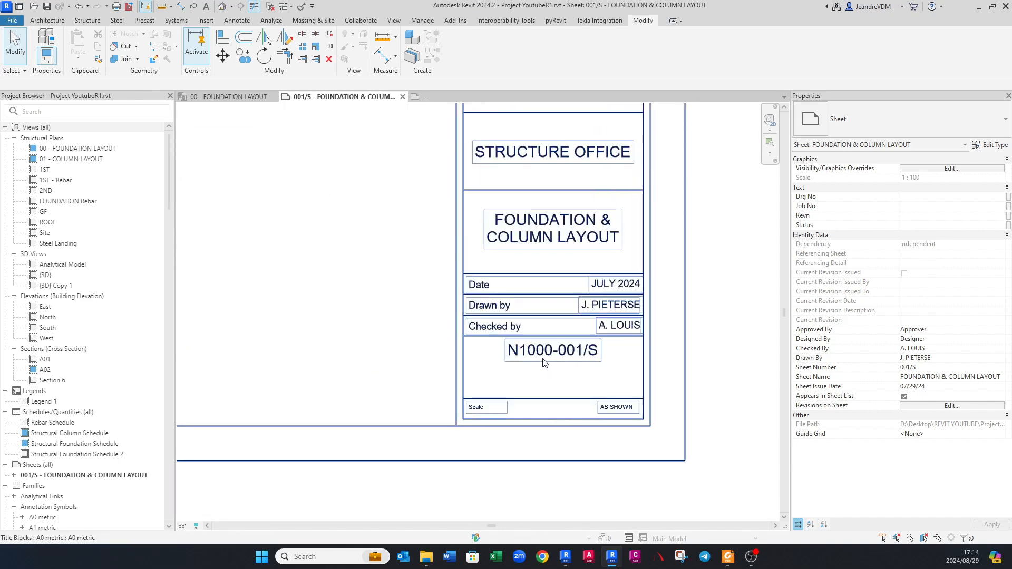
{"action": "middle_click_drag", "start_coordinate": [545, 362], "coordinate": [559, 385]}
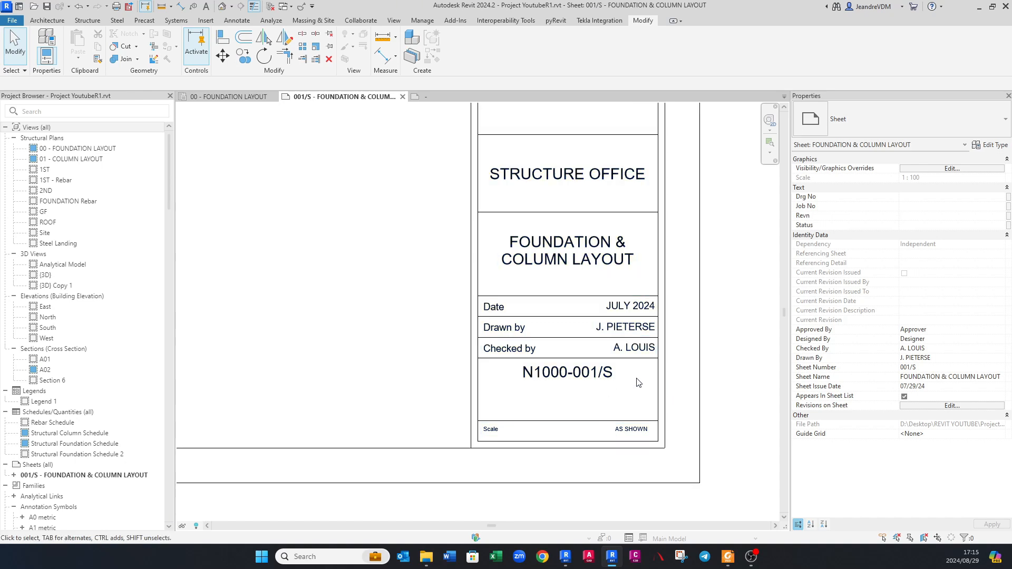
{"action": "left_click", "coordinate": [583, 377]}
{"action": "left_click", "coordinate": [583, 377]}
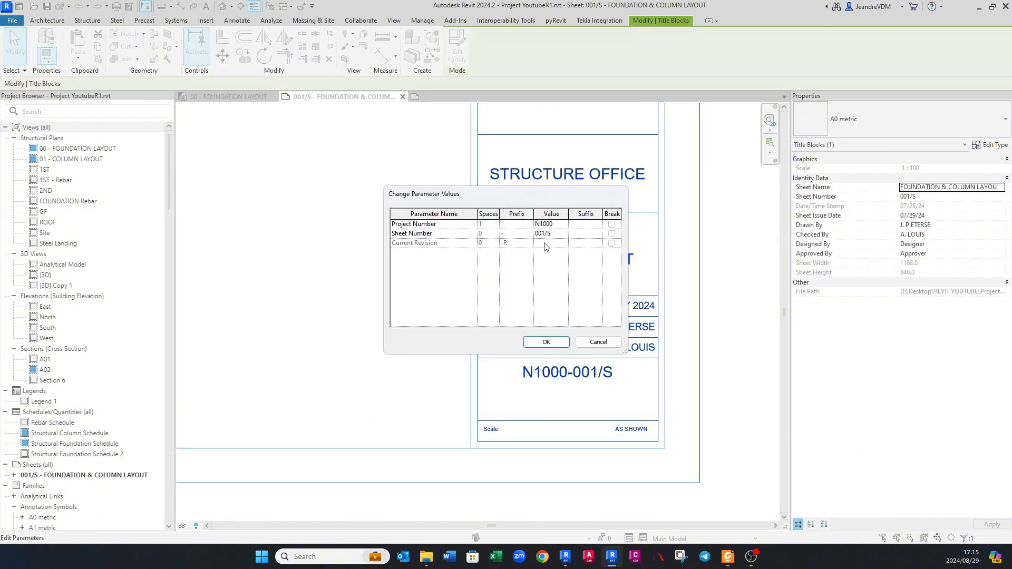
{"action": "left_click", "coordinate": [560, 224]}
{"action": "type", "text": "N"}
{"action": "left_click", "coordinate": [557, 235]}
{"action": "key", "text": "alt+Tab"}
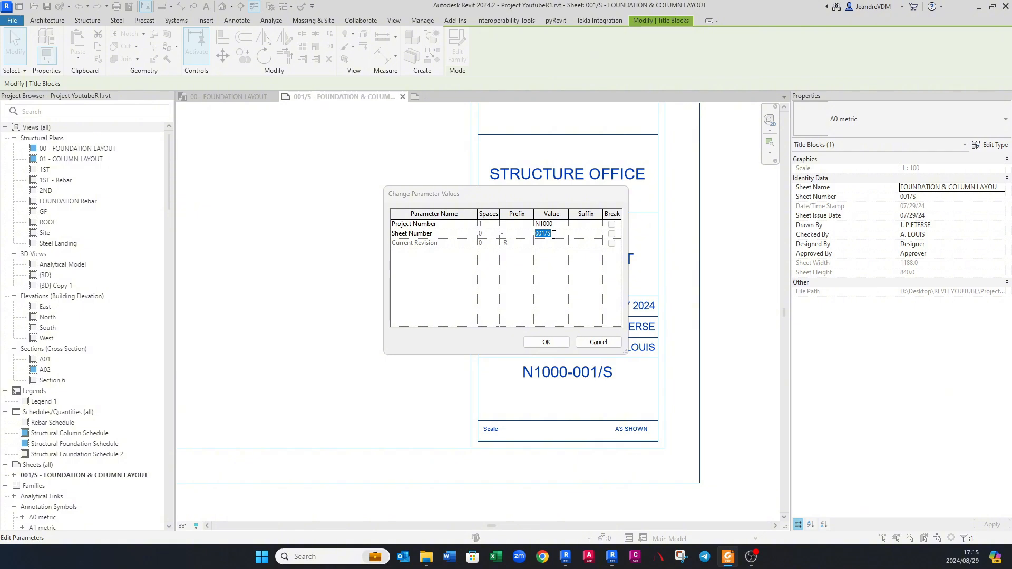
{"action": "left_click", "coordinate": [554, 234]}
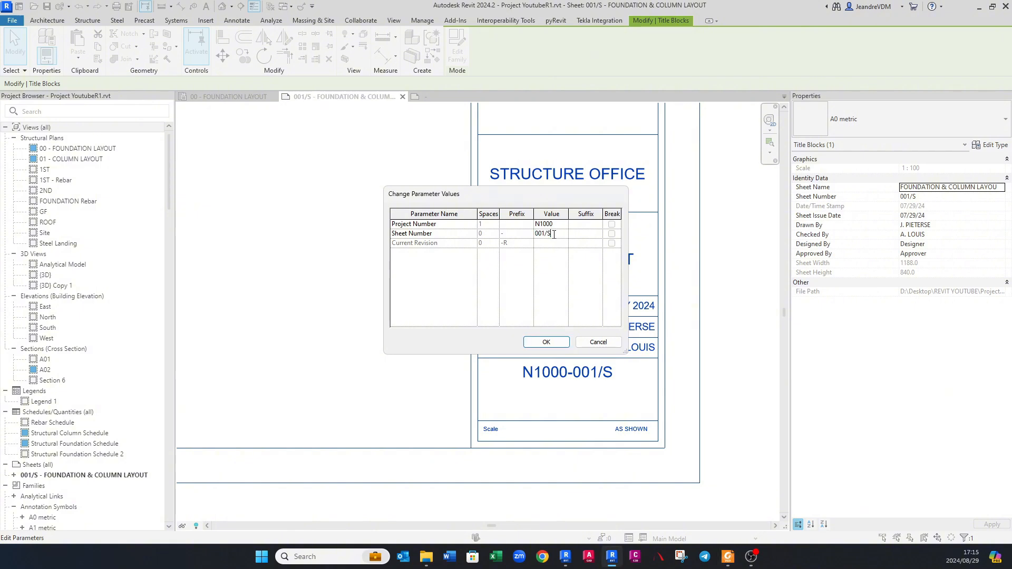
{"action": "left_click_drag", "start_coordinate": [553, 234], "coordinate": [534, 233]}
{"action": "type", "text": "S-"}
{"action": "left_click", "coordinate": [552, 343]}
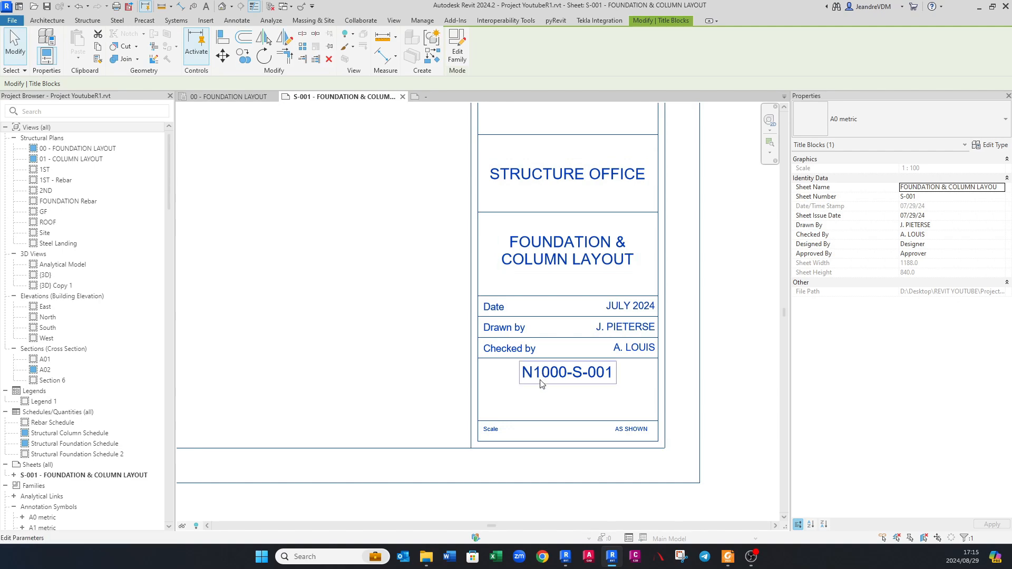
{"action": "scroll", "coordinate": [591, 413], "scroll_direction": "down", "scroll_amount": 6}
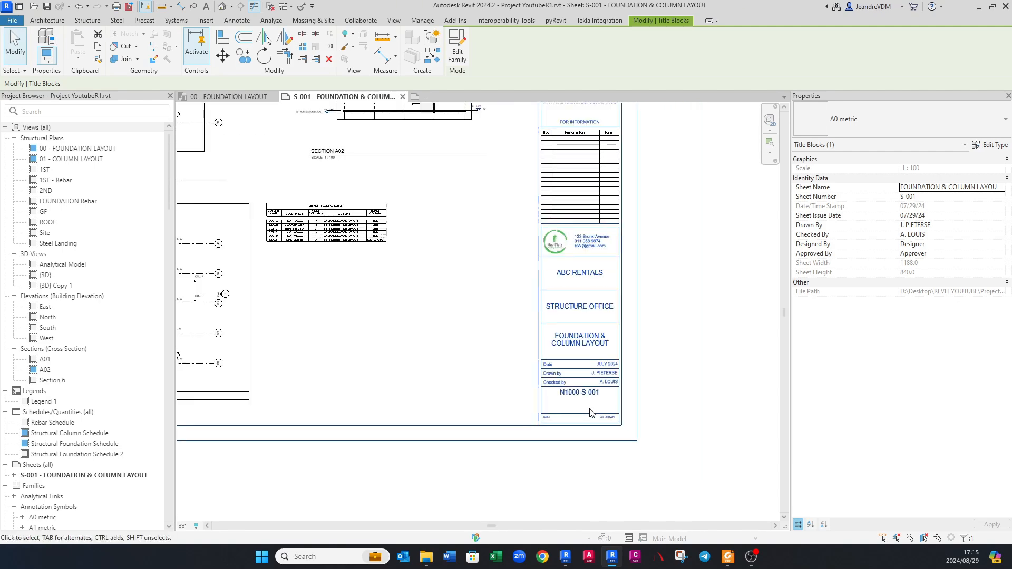
{"action": "middle_click_drag", "start_coordinate": [517, 358], "coordinate": [532, 393]}
{"action": "left_click", "coordinate": [517, 370]}
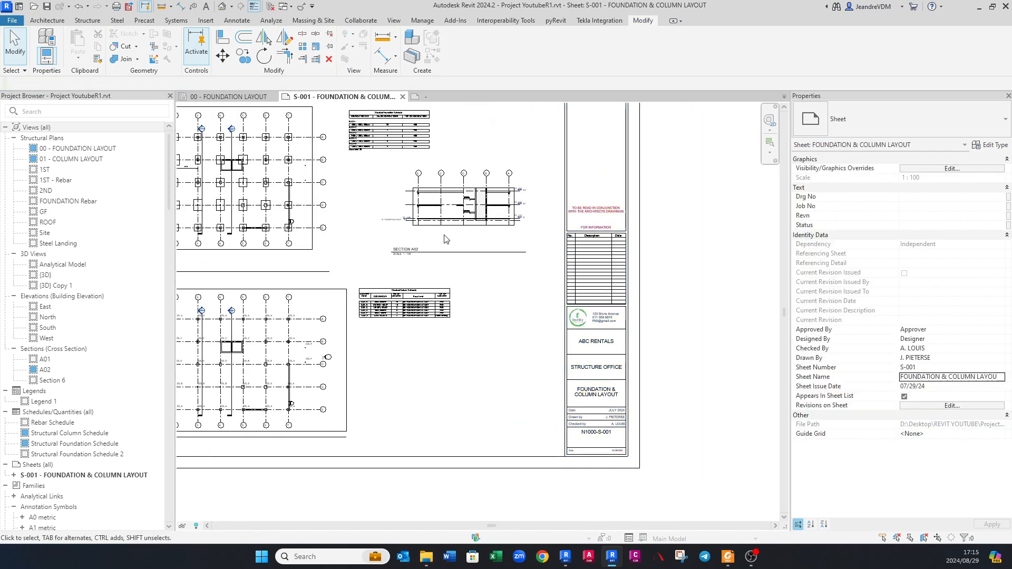
Step: Add three more revisions to the project's sheet revision list
{"action": "middle_click_drag", "start_coordinate": [480, 287], "coordinate": [484, 244]}
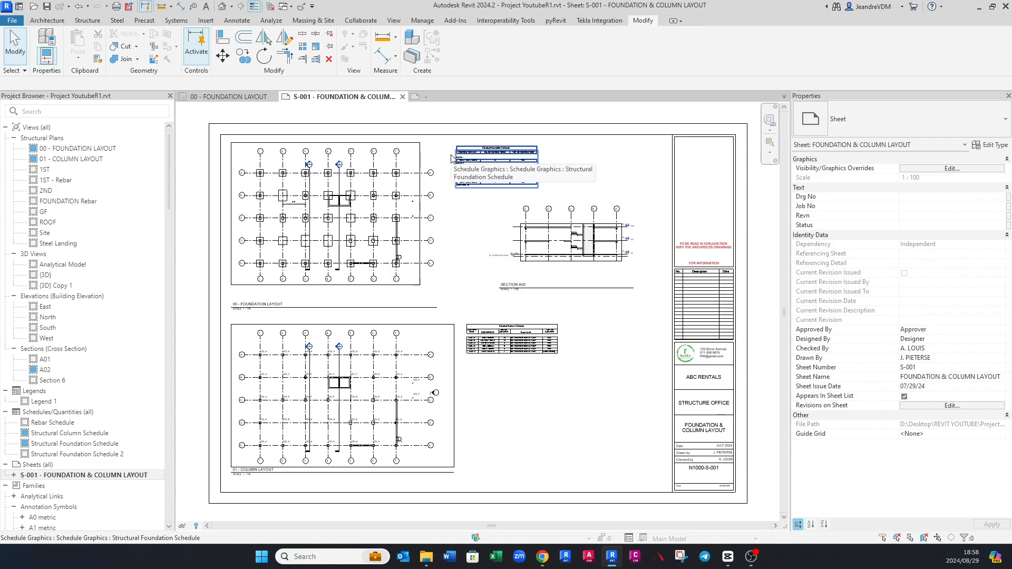
{"action": "left_click", "coordinate": [423, 21]}
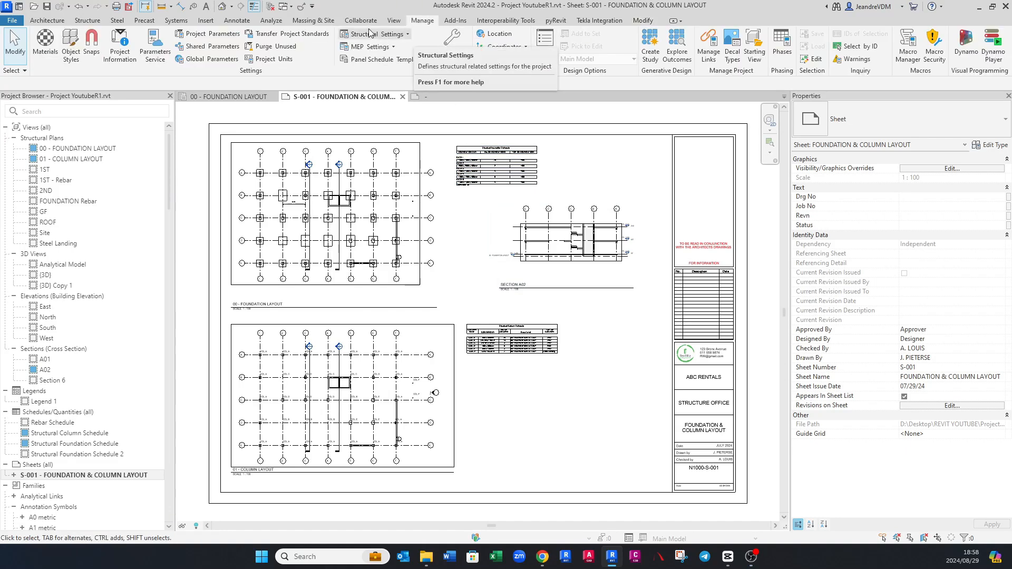
{"action": "left_click", "coordinate": [400, 22]}
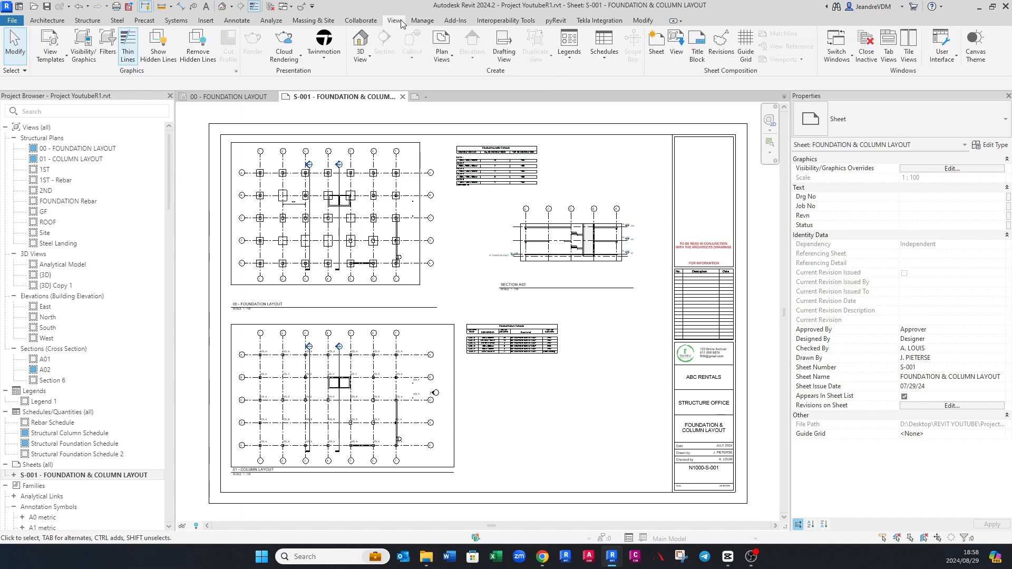
{"action": "left_click", "coordinate": [717, 53]}
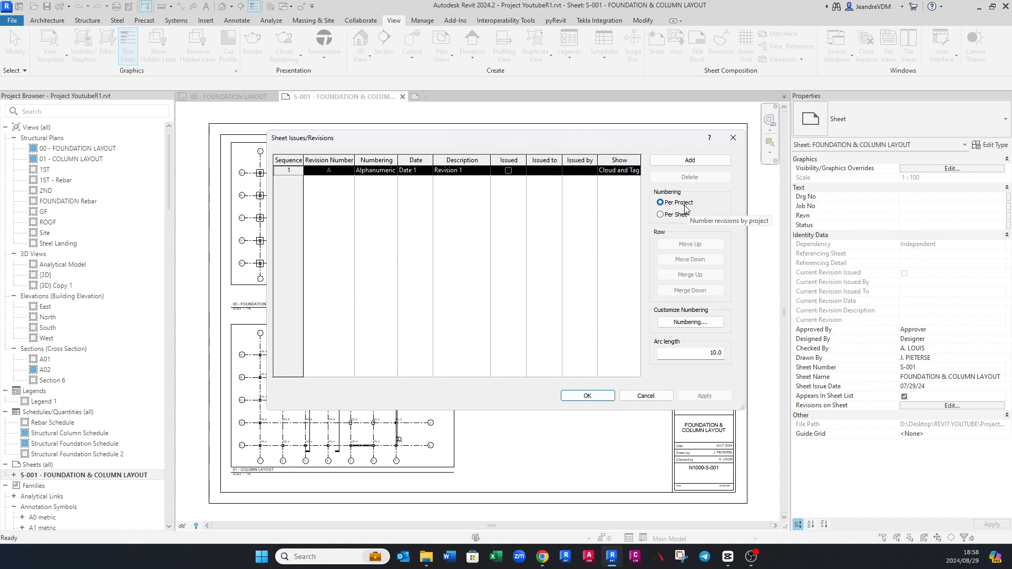
{"action": "left_click", "coordinate": [687, 163]}
{"action": "left_click", "coordinate": [686, 164]}
{"action": "left_click", "coordinate": [686, 164]}
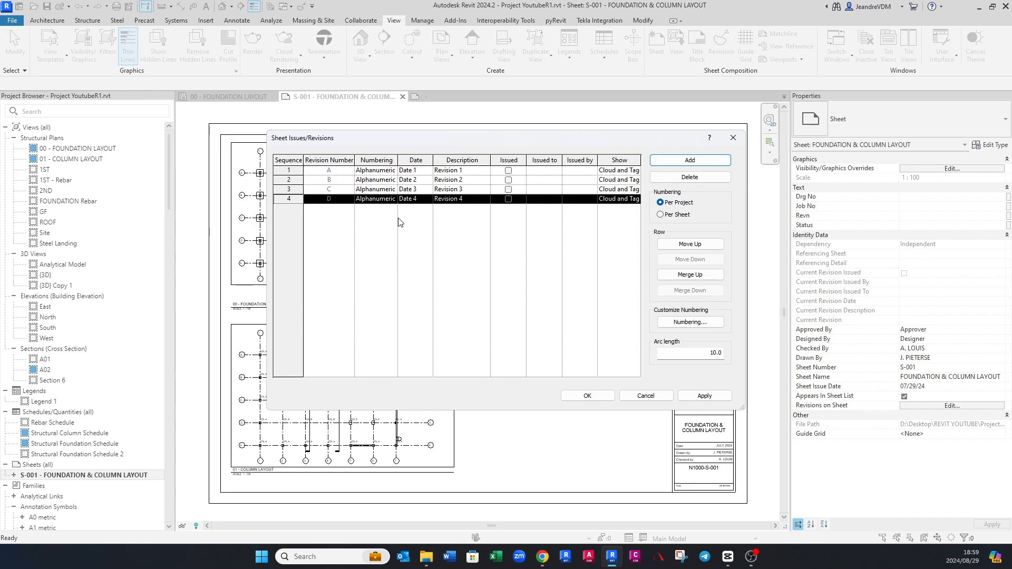
Step: Set the numbering of all four revisions to Numeric and accept the revision list
{"action": "left_click", "coordinate": [394, 173]}
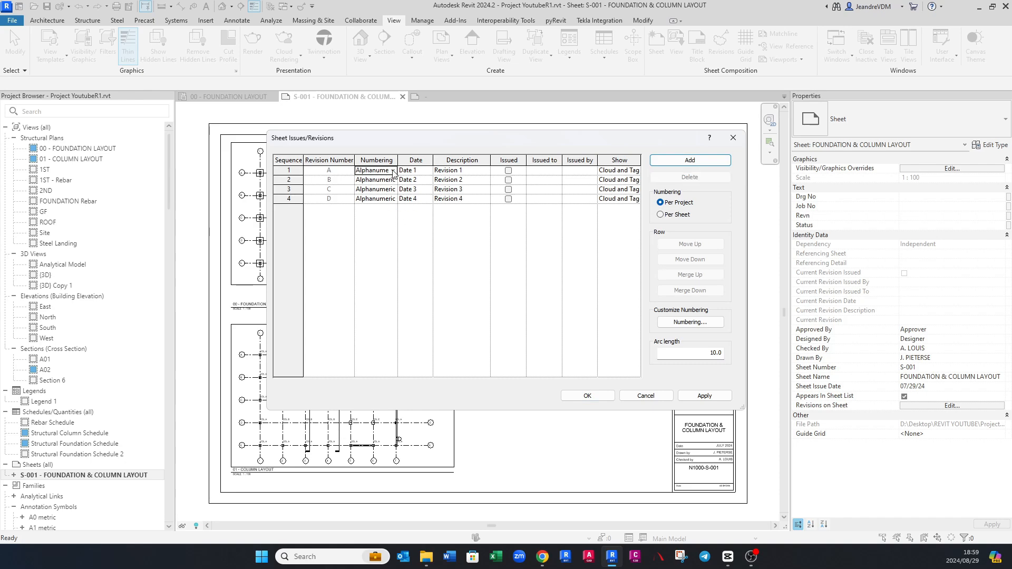
{"action": "left_click", "coordinate": [393, 172]}
{"action": "left_click", "coordinate": [386, 189]}
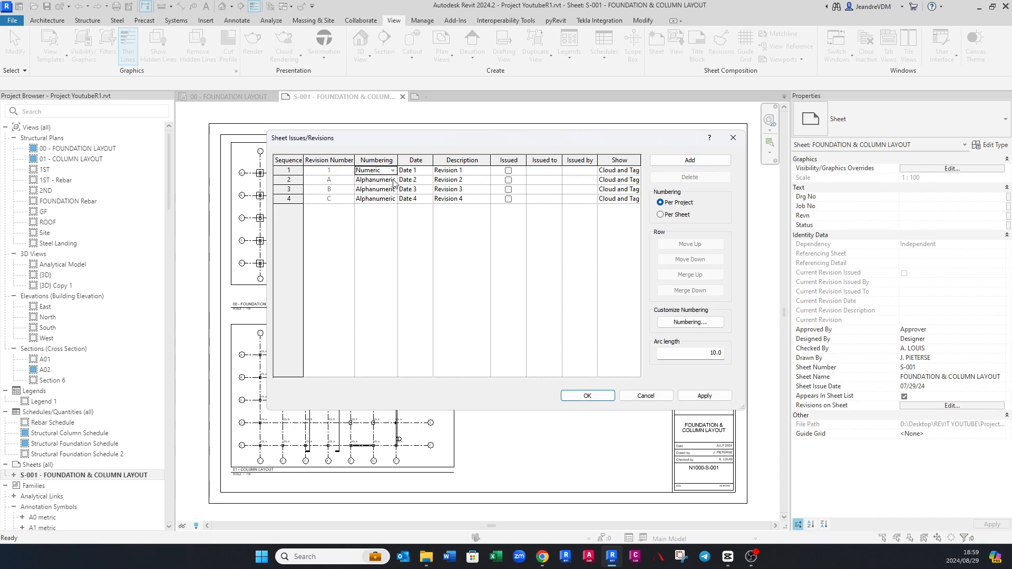
{"action": "double_click", "coordinate": [394, 181]}
{"action": "left_click", "coordinate": [386, 198]}
{"action": "double_click", "coordinate": [395, 189]}
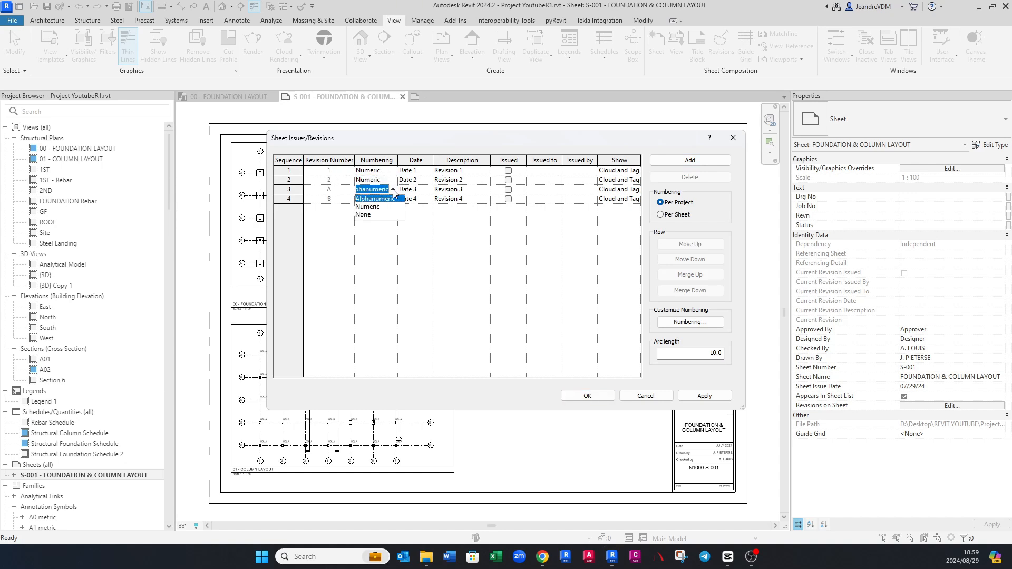
{"action": "left_click", "coordinate": [386, 206]}
{"action": "double_click", "coordinate": [394, 199]}
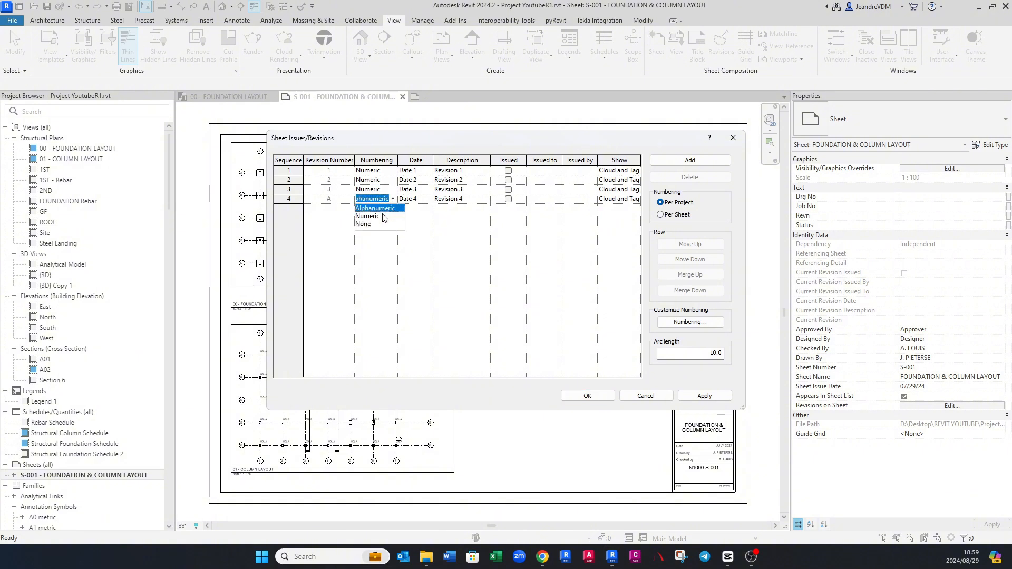
{"action": "left_click", "coordinate": [384, 216]}
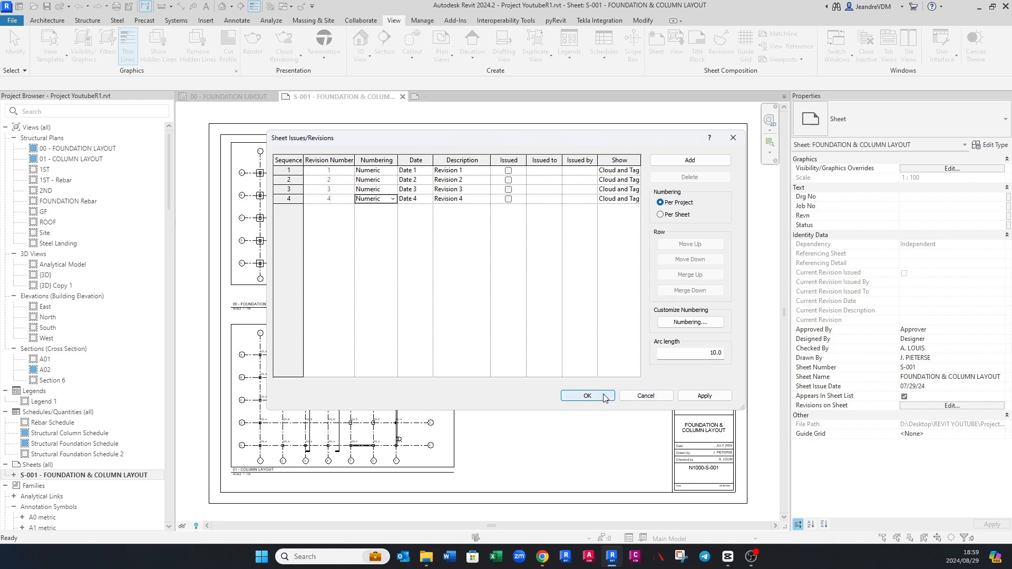
{"action": "left_click", "coordinate": [587, 395]}
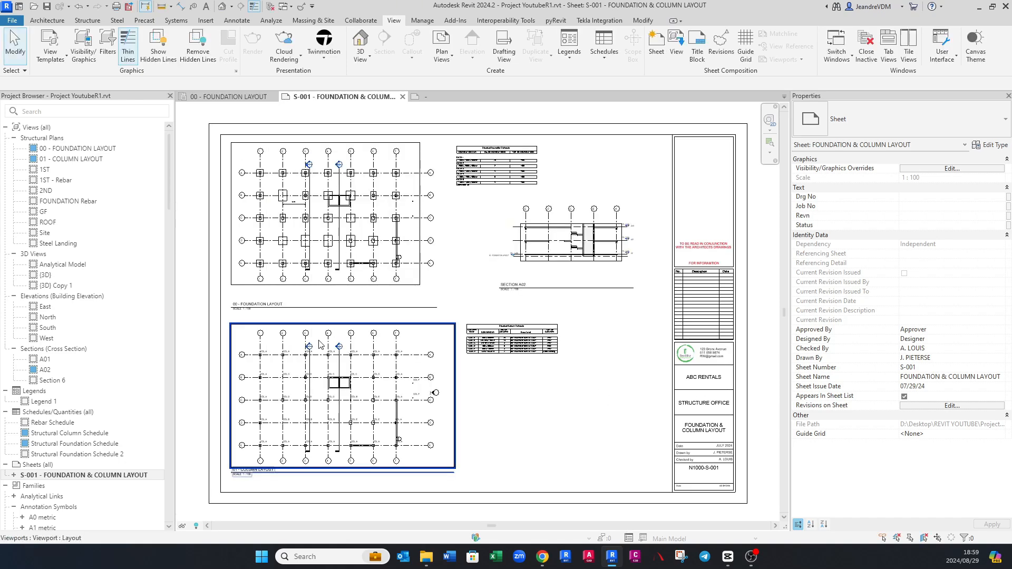
Step: Duplicate sheet S-001 as an empty sheet and place the ROOF structural plan in the middle of it
{"action": "right_click", "coordinate": [90, 475]}
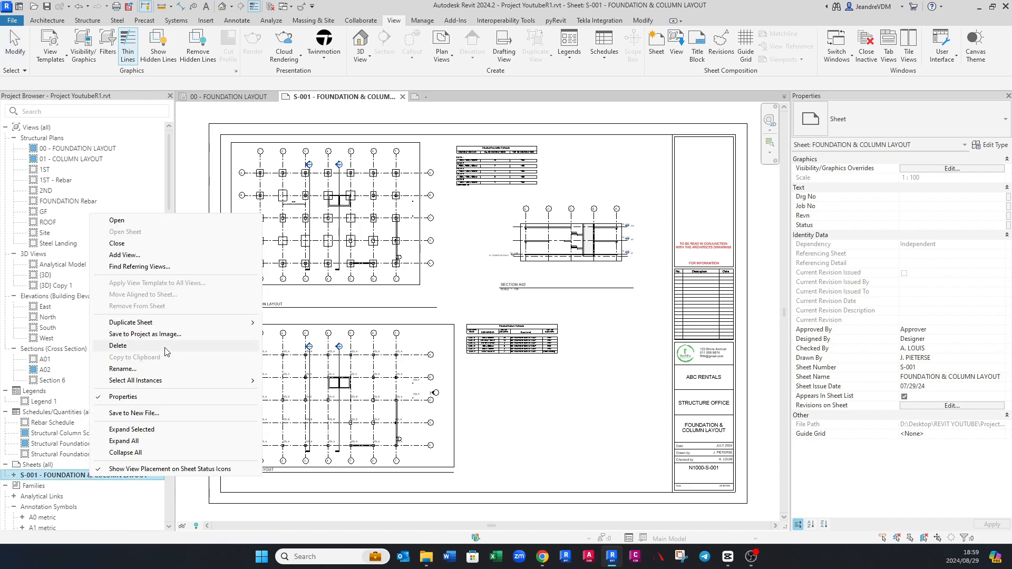
{"action": "mouse_move", "coordinate": [156, 323]}
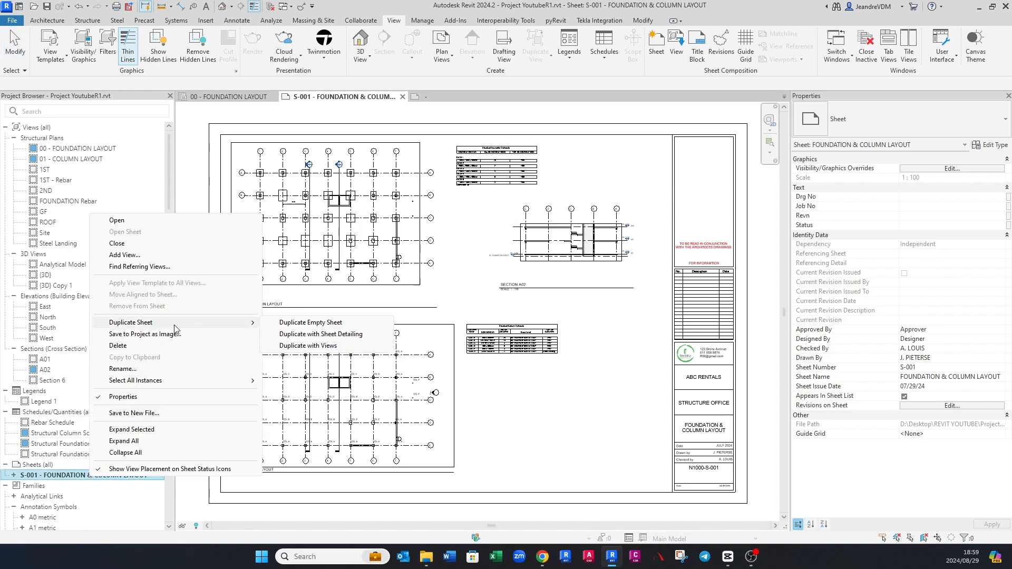
{"action": "left_click", "coordinate": [288, 323]}
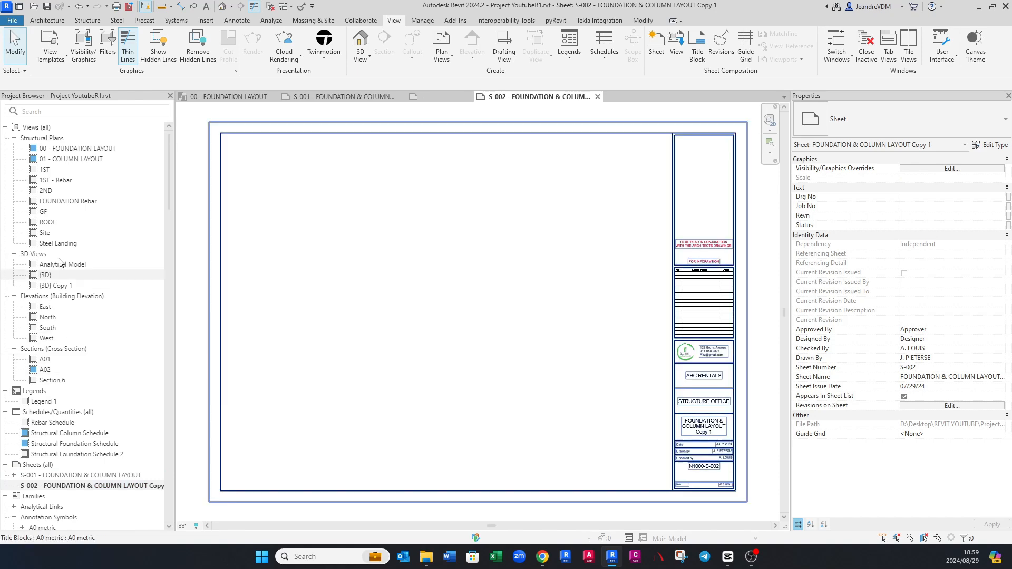
{"action": "left_click_drag", "start_coordinate": [47, 222], "coordinate": [421, 301]}
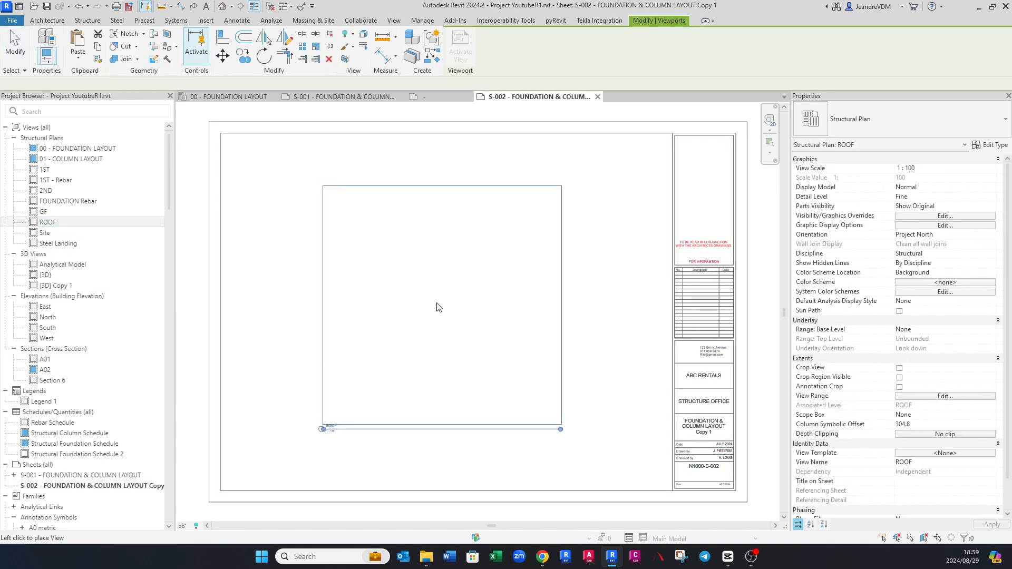
{"action": "left_click", "coordinate": [423, 301]}
{"action": "left_click", "coordinate": [181, 381]}
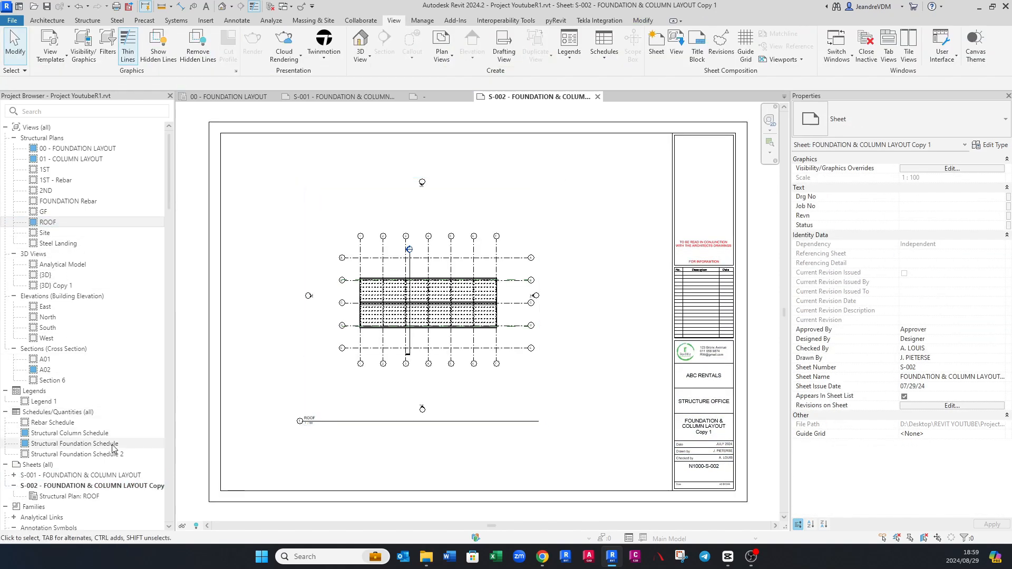
Step: Rename the duplicated sheet S-002 as ROOF LAYOUT
{"action": "left_click", "coordinate": [113, 486]}
{"action": "right_click", "coordinate": [112, 486]}
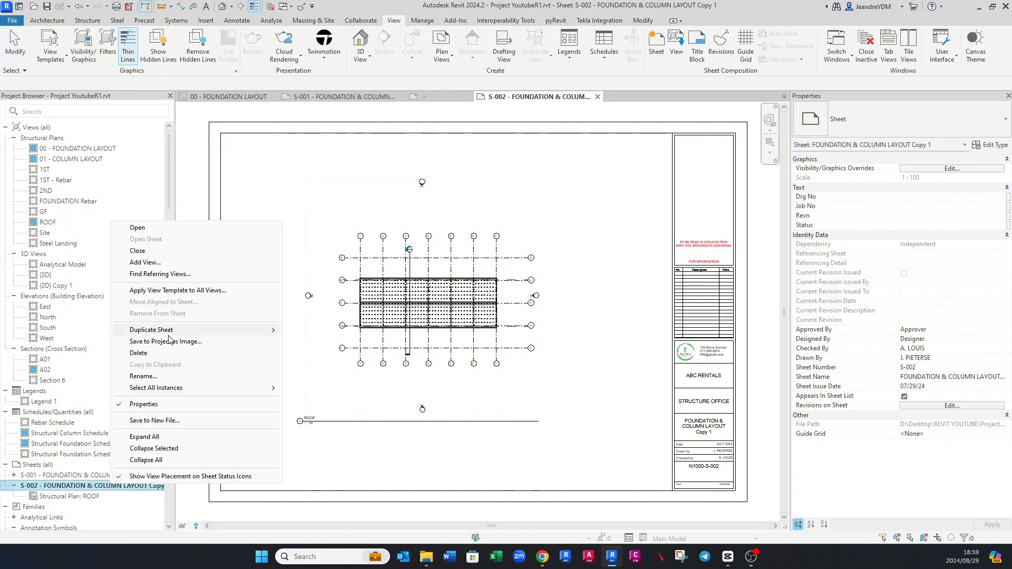
{"action": "left_click", "coordinate": [141, 377]}
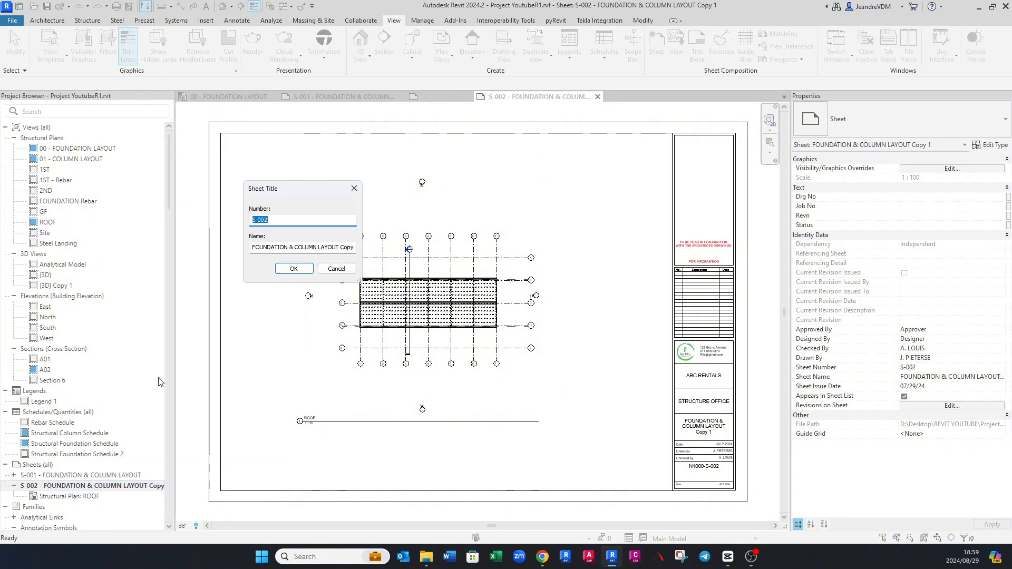
{"action": "double_click", "coordinate": [296, 248]}
{"action": "key", "text": "ctrl+a"}
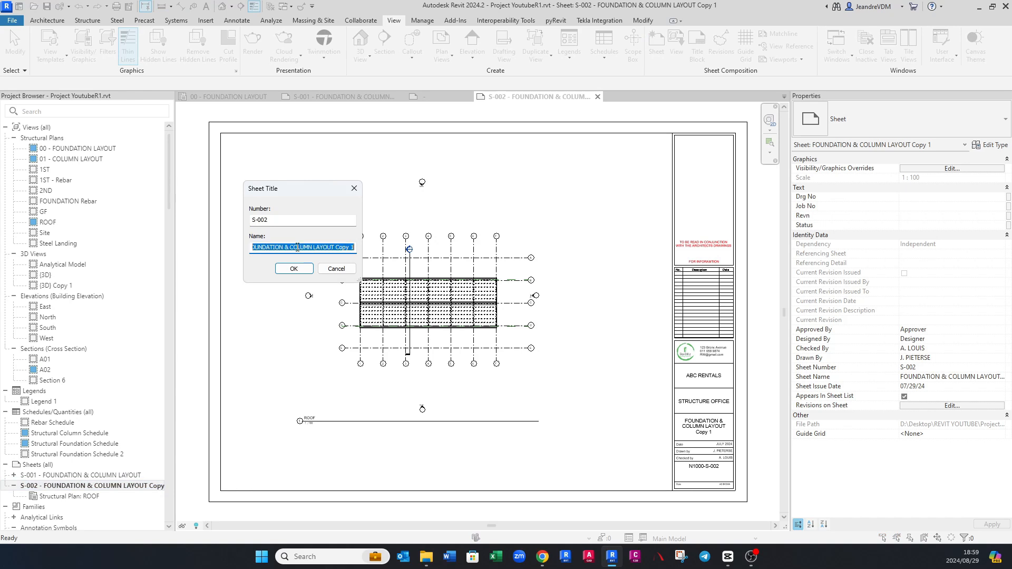
{"action": "type", "text": "ROOF LAYOU"}
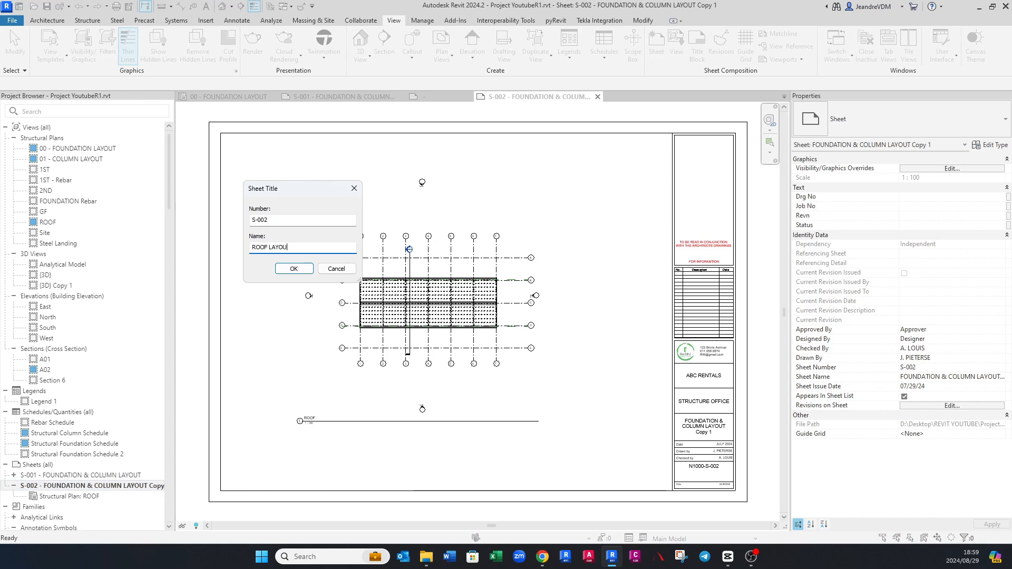
{"action": "type", "text": "T"}
{"action": "key", "text": "Return"}
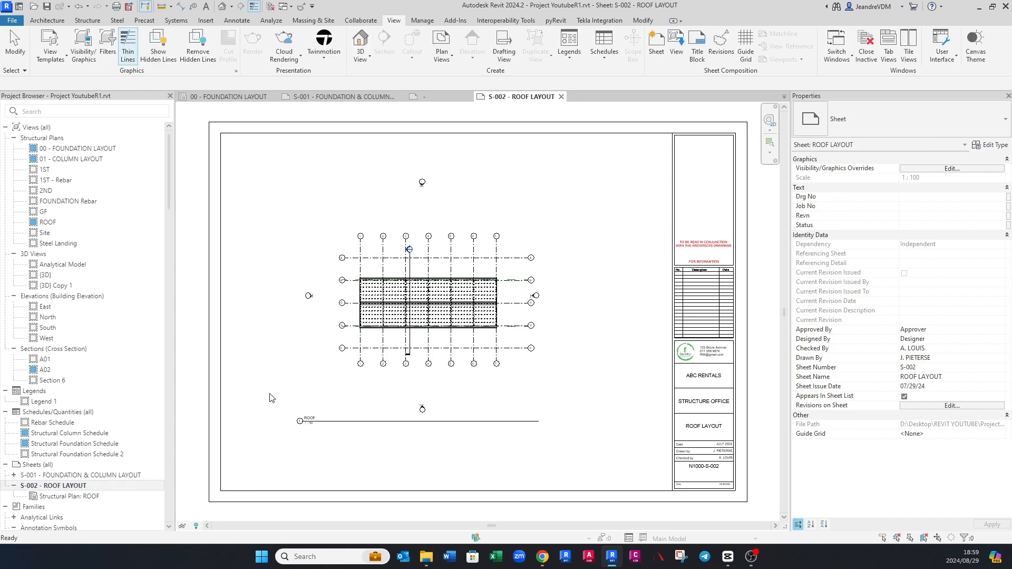
Step: Open sheet S-001 and examine the revision table in its title block
{"action": "double_click", "coordinate": [138, 475]}
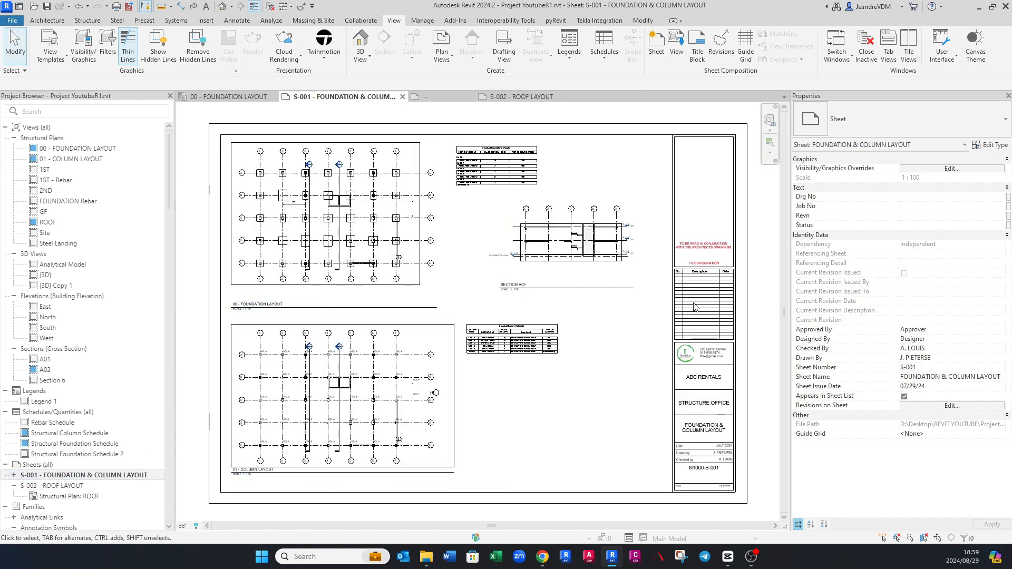
{"action": "scroll", "coordinate": [767, 296], "scroll_direction": "up", "scroll_amount": 5}
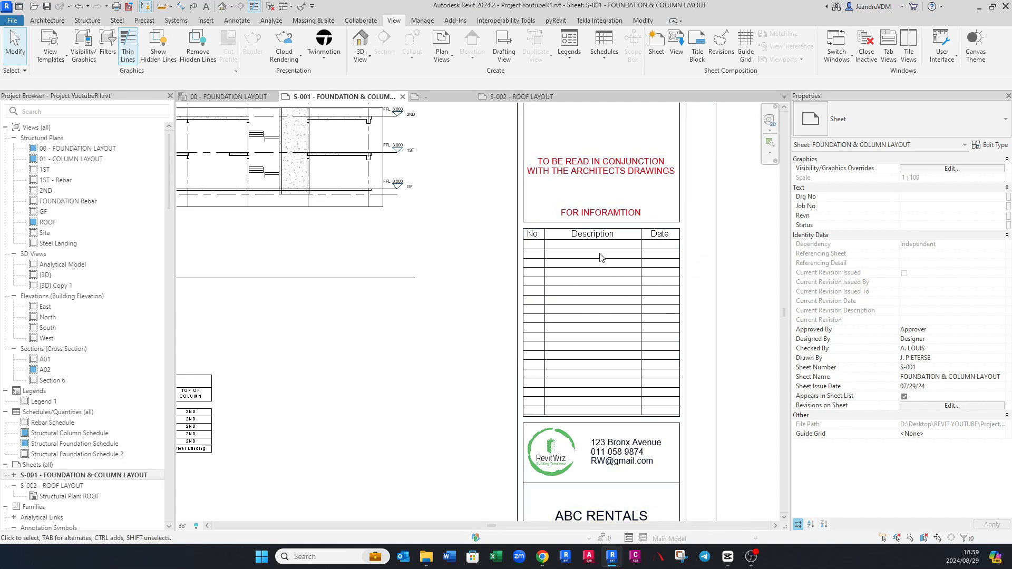
{"action": "scroll", "coordinate": [588, 237], "scroll_direction": "down", "scroll_amount": 2}
{"action": "scroll", "coordinate": [581, 228], "scroll_direction": "down", "scroll_amount": 1}
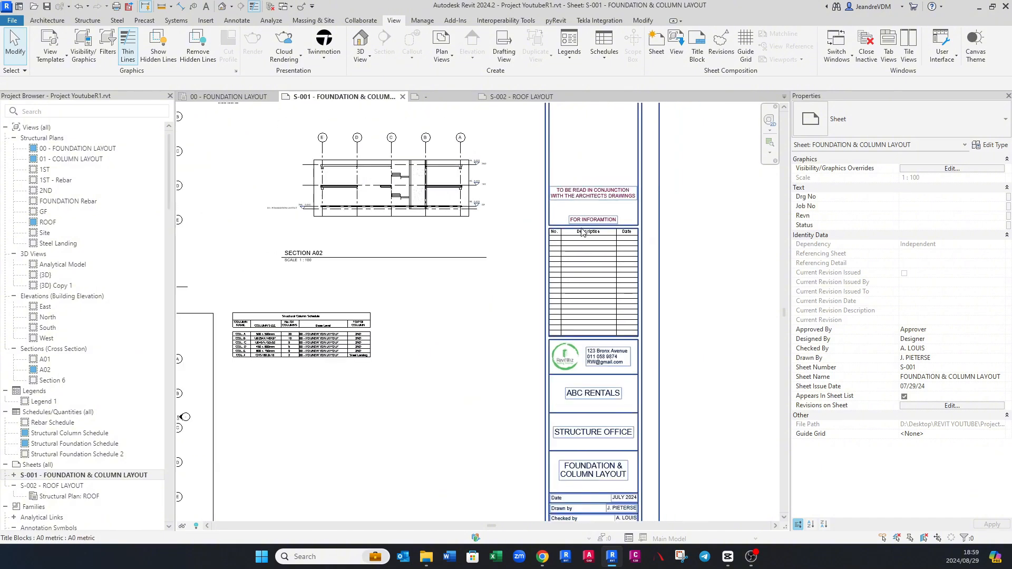
{"action": "middle_click", "coordinate": [581, 229]}
{"action": "middle_click", "coordinate": [581, 228]}
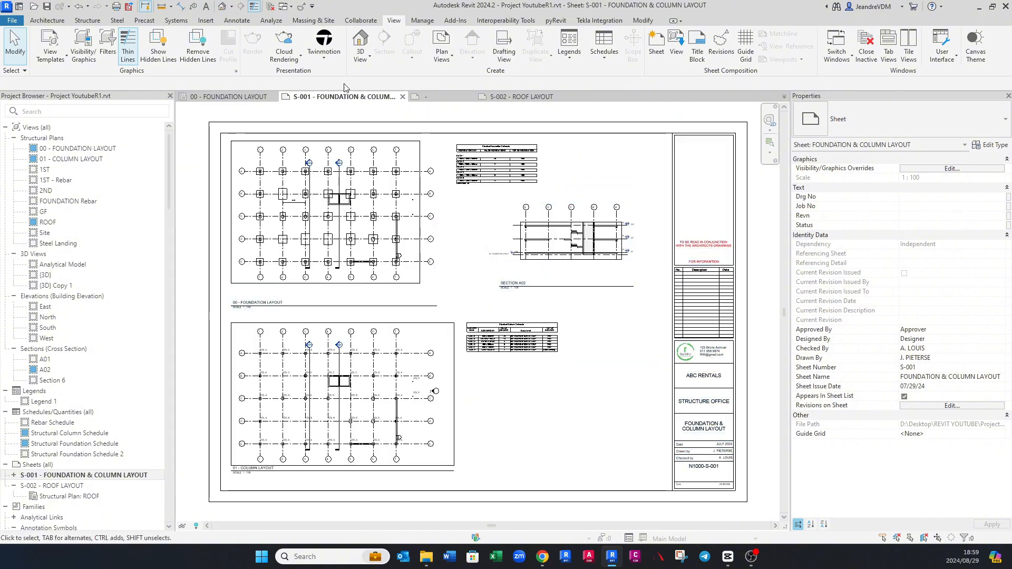
Step: Create a rectangular revision cloud around Section A02 on the sheet, assigned to Seq. 1 - Revision 1
{"action": "left_click", "coordinate": [237, 20]}
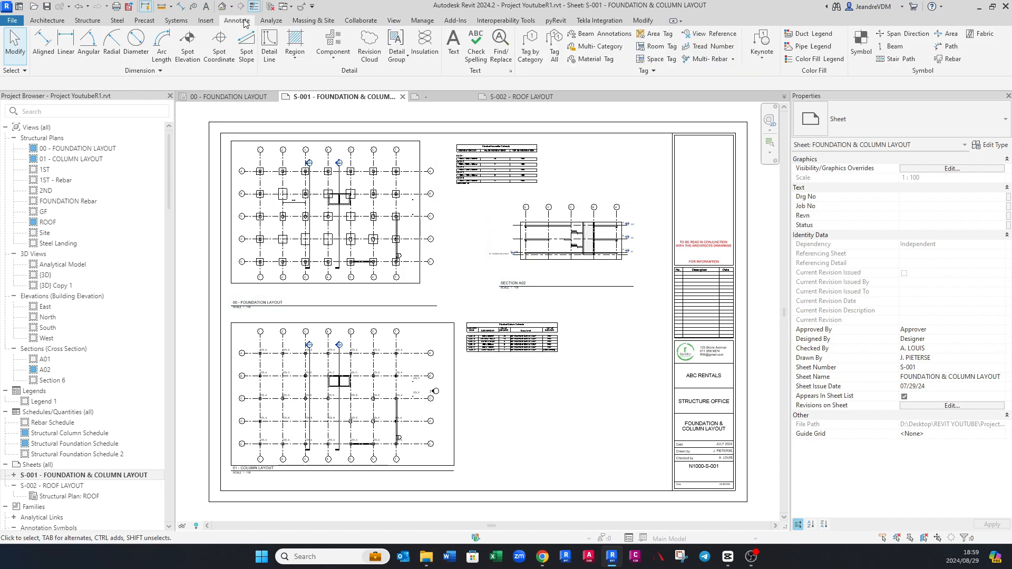
{"action": "left_click", "coordinate": [369, 47]}
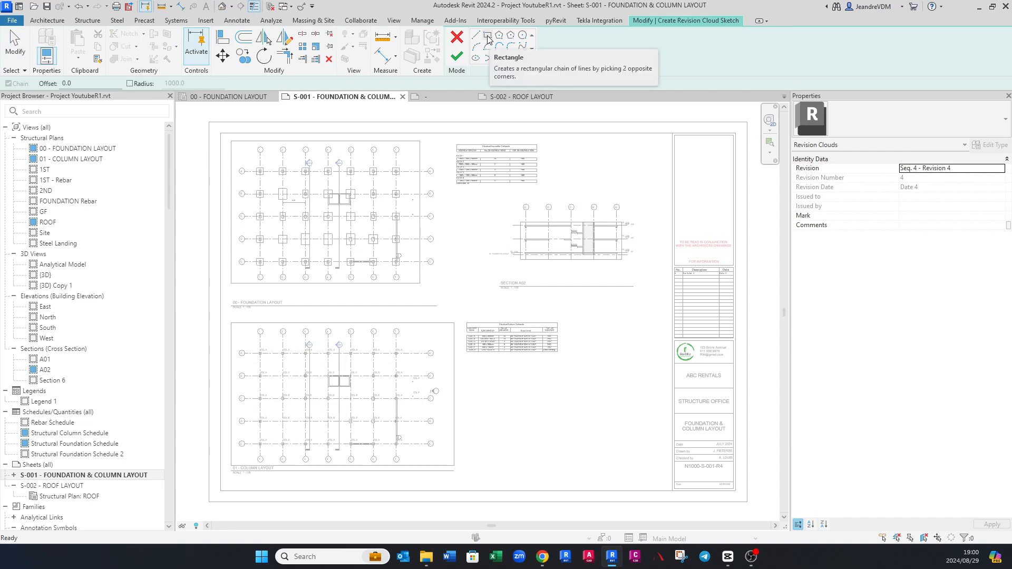
{"action": "left_click", "coordinate": [492, 40]}
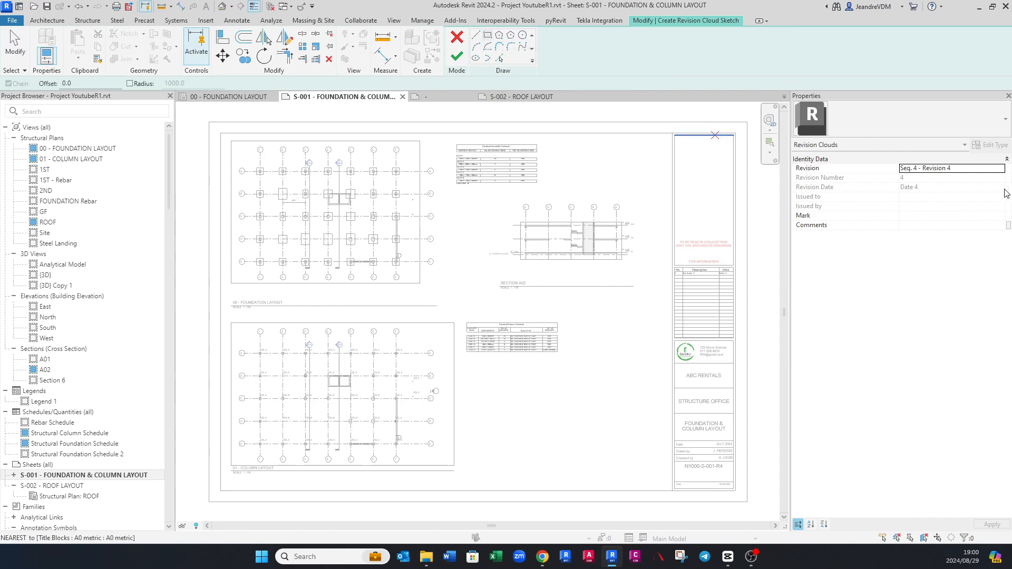
{"action": "left_click", "coordinate": [1002, 172]}
{"action": "left_click", "coordinate": [942, 177]}
{"action": "scroll", "coordinate": [508, 284], "scroll_direction": "up", "scroll_amount": 1}
{"action": "left_click", "coordinate": [493, 203]}
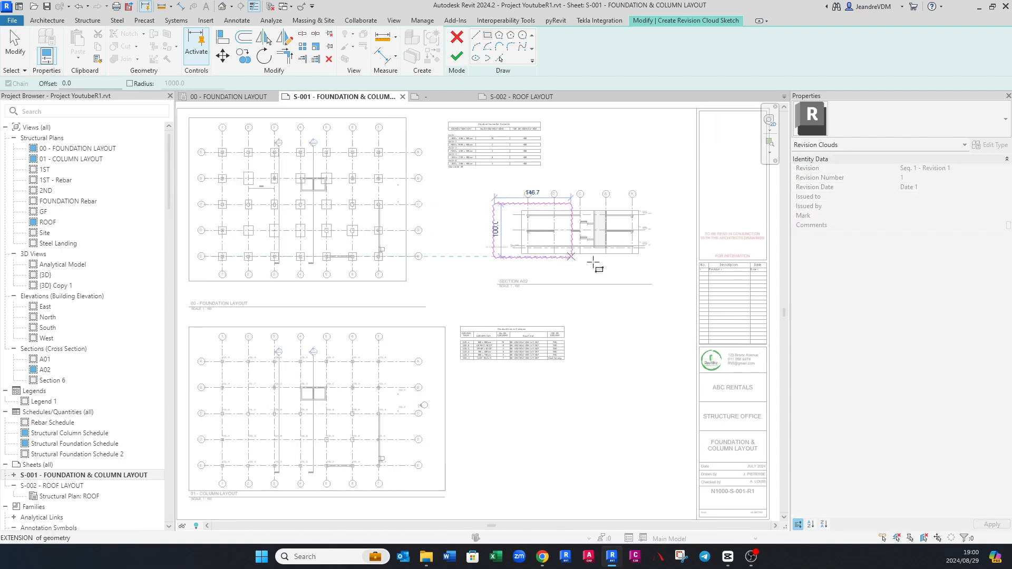
{"action": "left_click", "coordinate": [651, 267]}
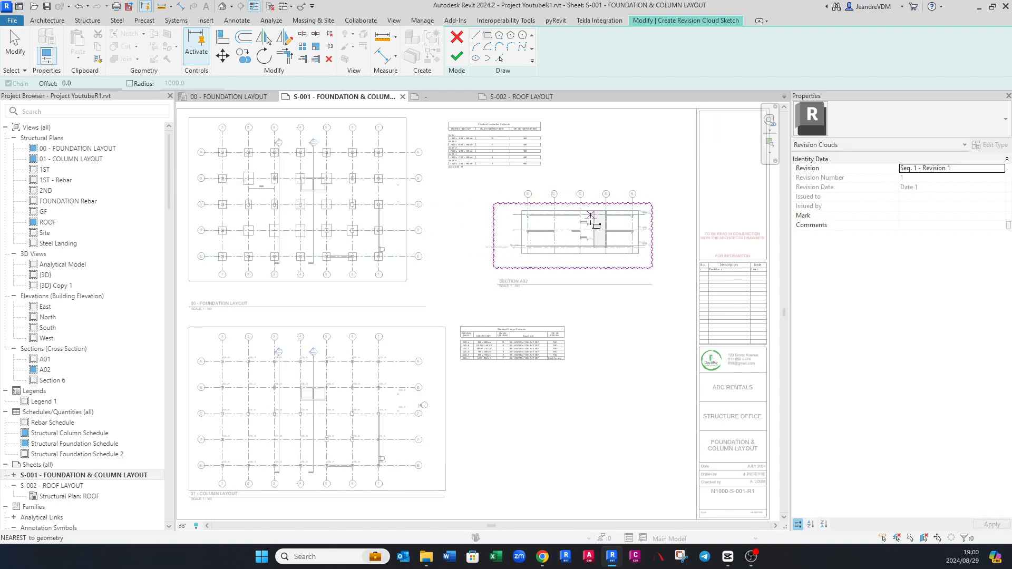
{"action": "key", "text": "Escape"}
{"action": "left_click", "coordinate": [456, 56]}
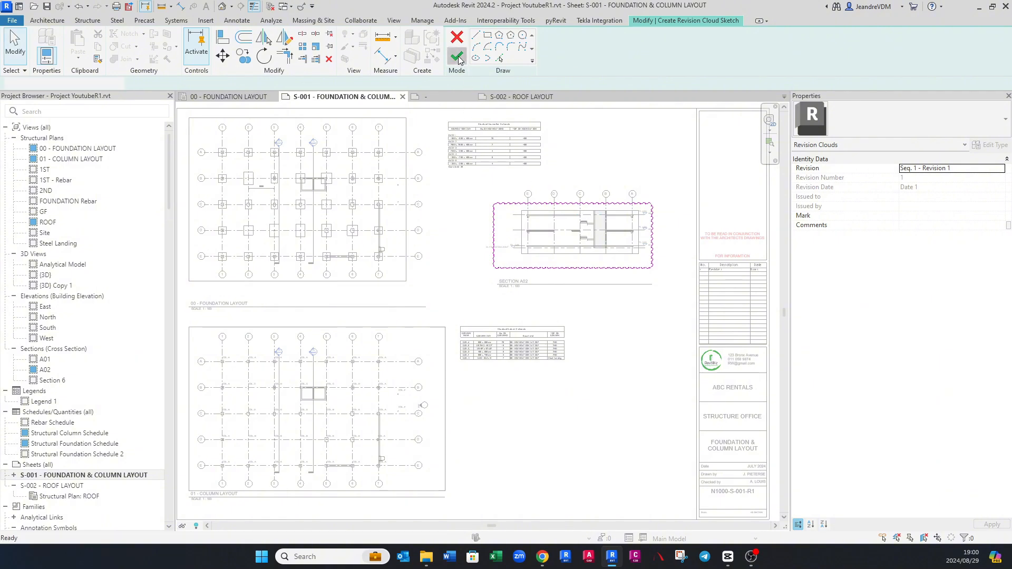
Step: Examine the title block's revision table and combined drawing number for the revision issued by the cloud
{"action": "scroll", "coordinate": [690, 294], "scroll_direction": "up", "scroll_amount": 5}
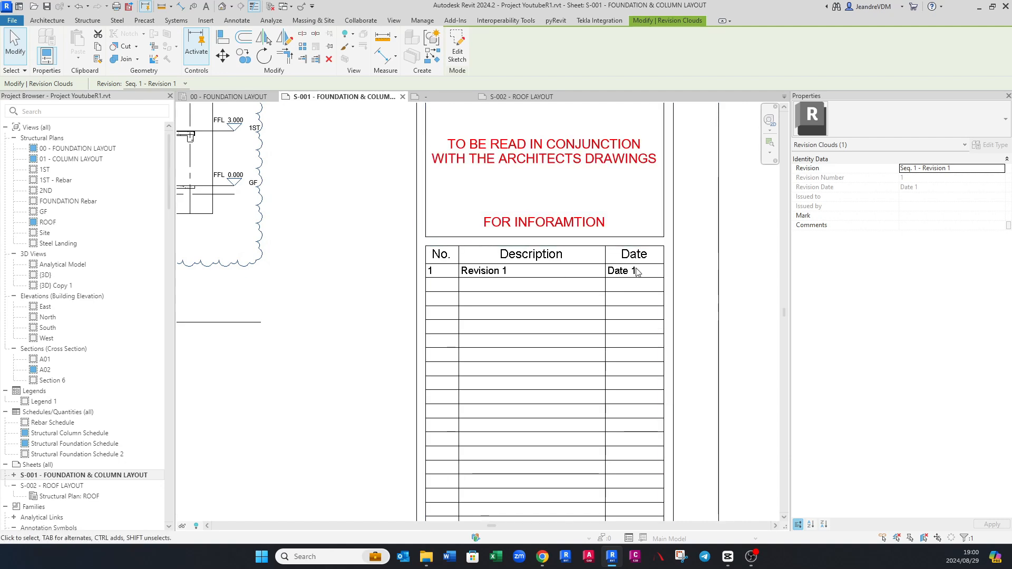
{"action": "scroll", "coordinate": [624, 225], "scroll_direction": "down", "scroll_amount": 2}
{"action": "scroll", "coordinate": [624, 225], "scroll_direction": "down", "scroll_amount": 3}
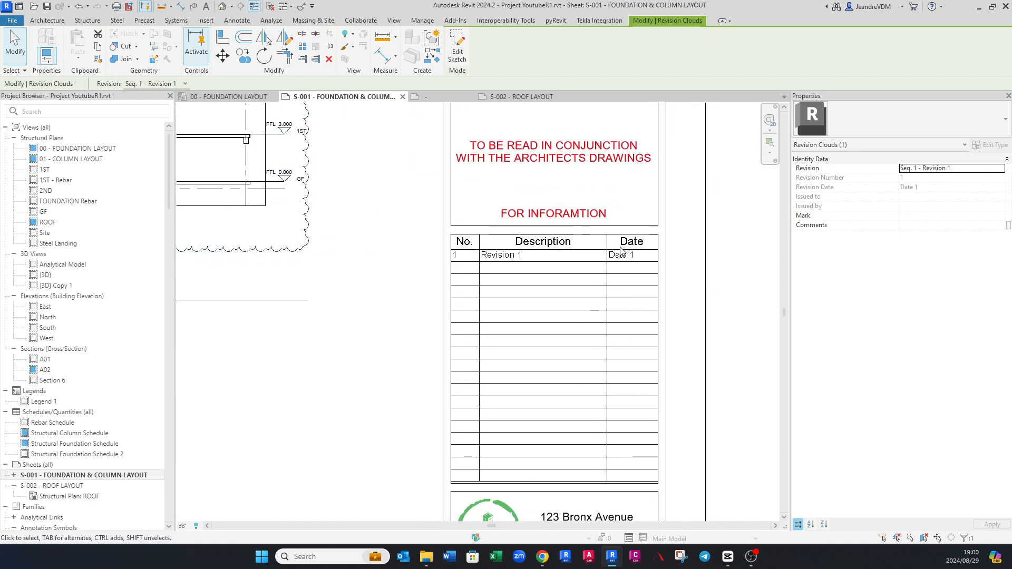
{"action": "left_click", "coordinate": [471, 300]}
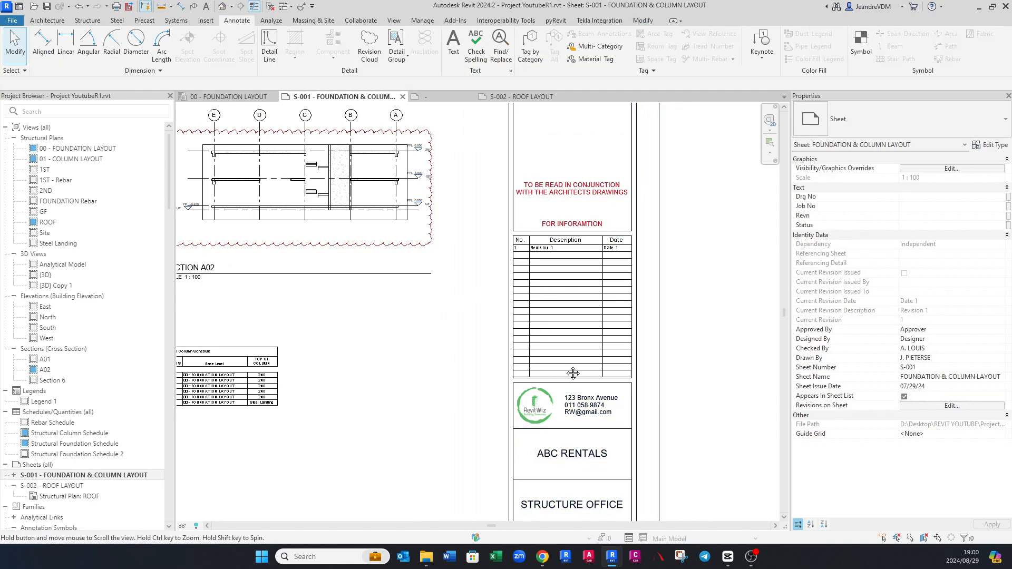
{"action": "middle_click_drag", "start_coordinate": [574, 372], "coordinate": [555, 245]}
{"action": "middle_click_drag", "start_coordinate": [570, 355], "coordinate": [549, 213]}
{"action": "scroll", "coordinate": [563, 379], "scroll_direction": "up", "scroll_amount": 2}
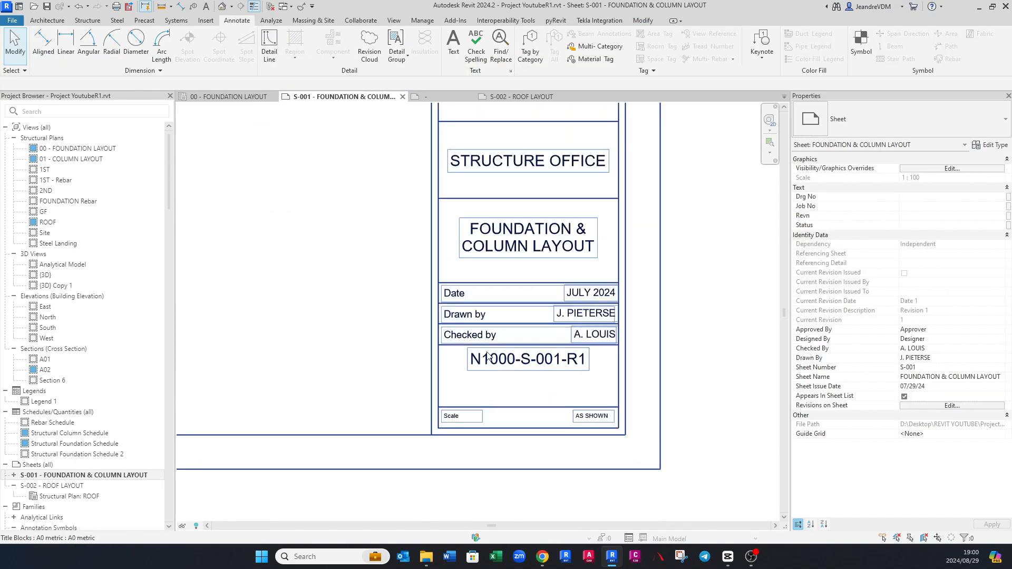
Step: Compare the revision suffix of the combined drawing number with the revision table on sheet S-001
{"action": "scroll", "coordinate": [583, 372], "scroll_direction": "up", "scroll_amount": 1}
{"action": "scroll", "coordinate": [583, 372], "scroll_direction": "up", "scroll_amount": 1}
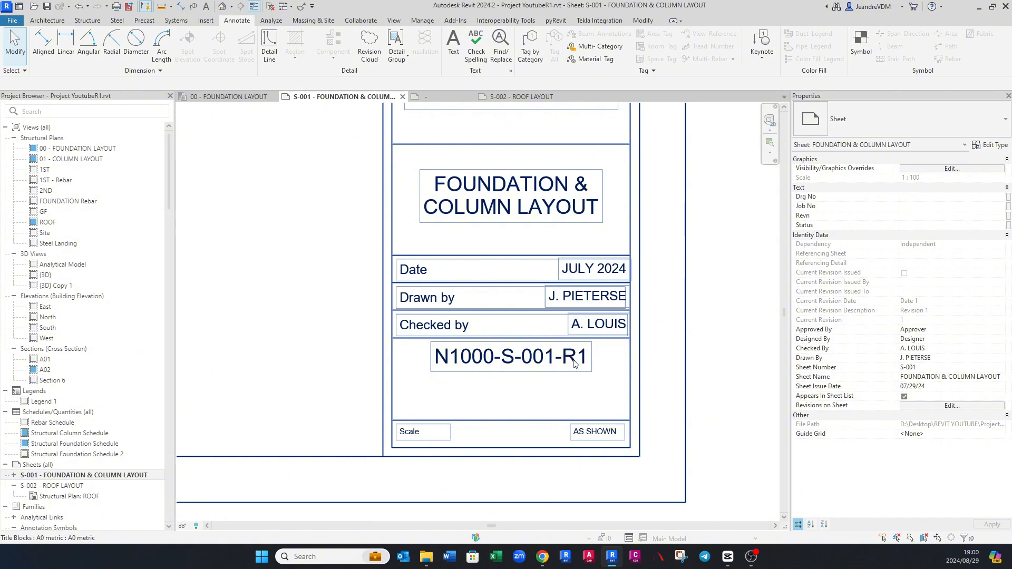
{"action": "scroll", "coordinate": [584, 362], "scroll_direction": "down", "scroll_amount": 3}
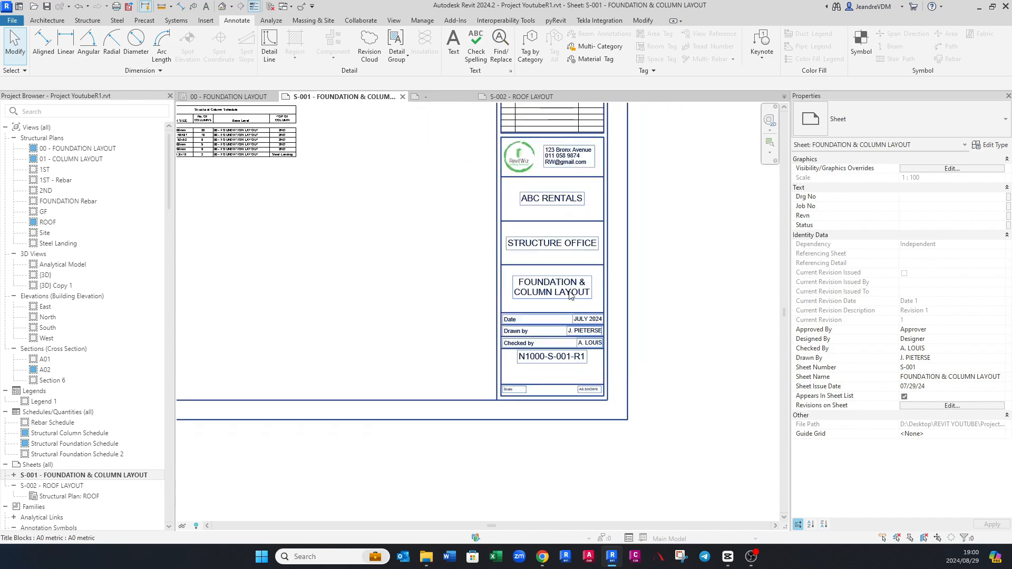
{"action": "middle_click_drag", "start_coordinate": [551, 228], "coordinate": [583, 461]}
{"action": "scroll", "coordinate": [569, 244], "scroll_direction": "up", "scroll_amount": 2}
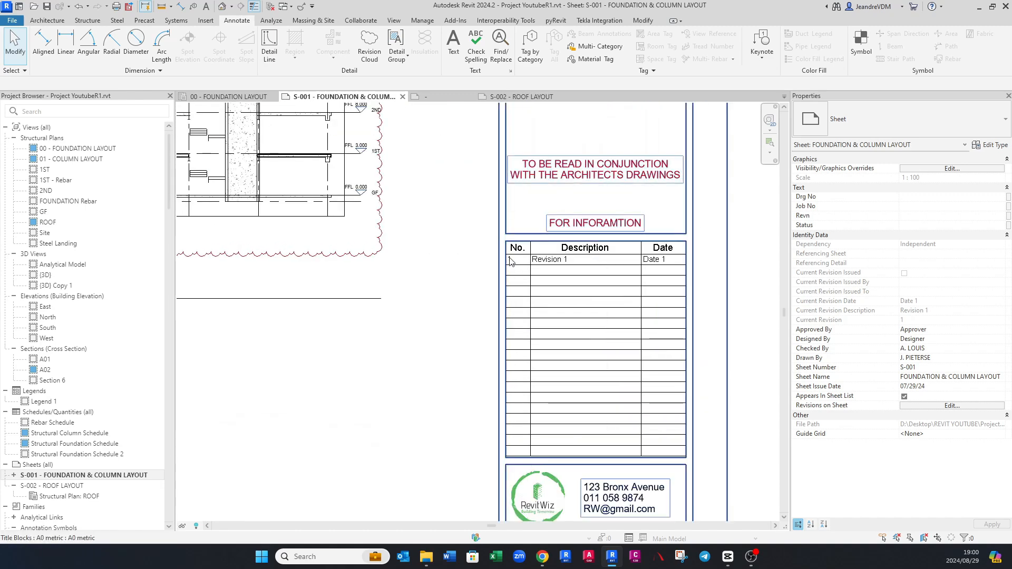
{"action": "scroll", "coordinate": [543, 279], "scroll_direction": "down", "scroll_amount": 2}
{"action": "scroll", "coordinate": [542, 279], "scroll_direction": "down", "scroll_amount": 1}
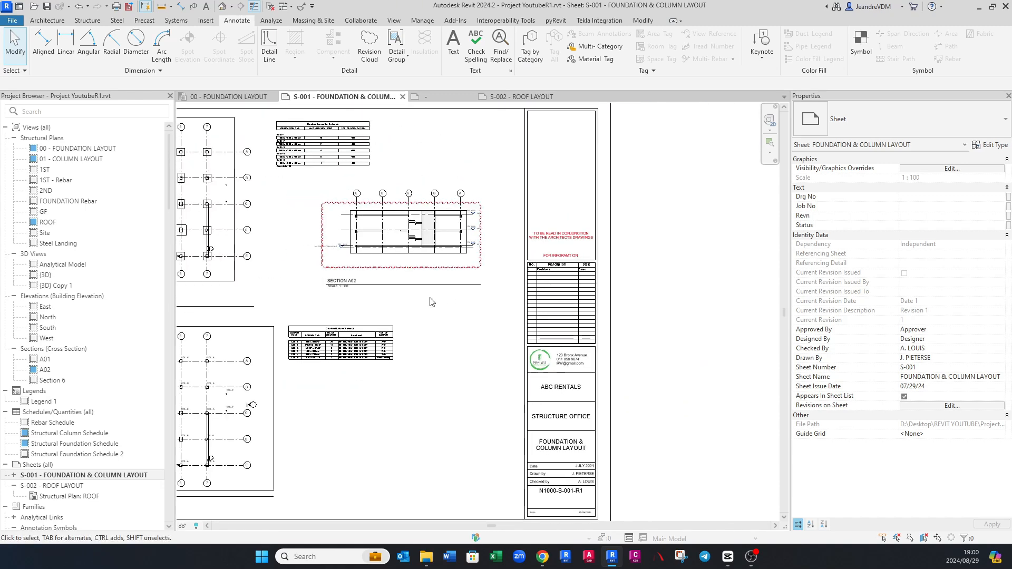
Step: Create a rectangular revision cloud around the Structural Column Schedule on sheet S-001, assigned to Seq. 2 - Revision 2
{"action": "middle_click_drag", "start_coordinate": [429, 298], "coordinate": [489, 311]}
{"action": "scroll", "coordinate": [489, 311], "scroll_direction": "up", "scroll_amount": 1}
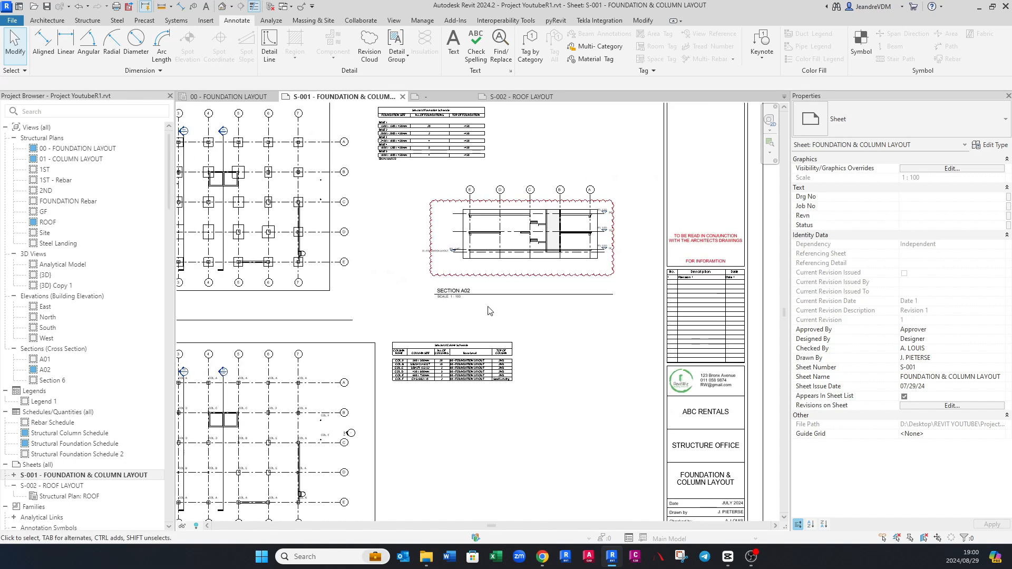
{"action": "left_click", "coordinate": [510, 282]}
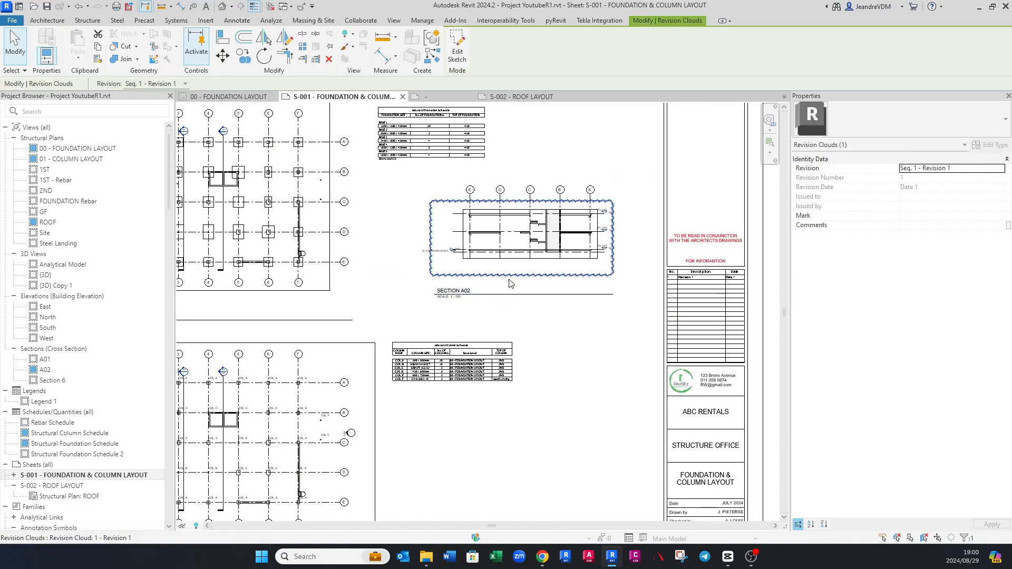
{"action": "key", "text": "Escape"}
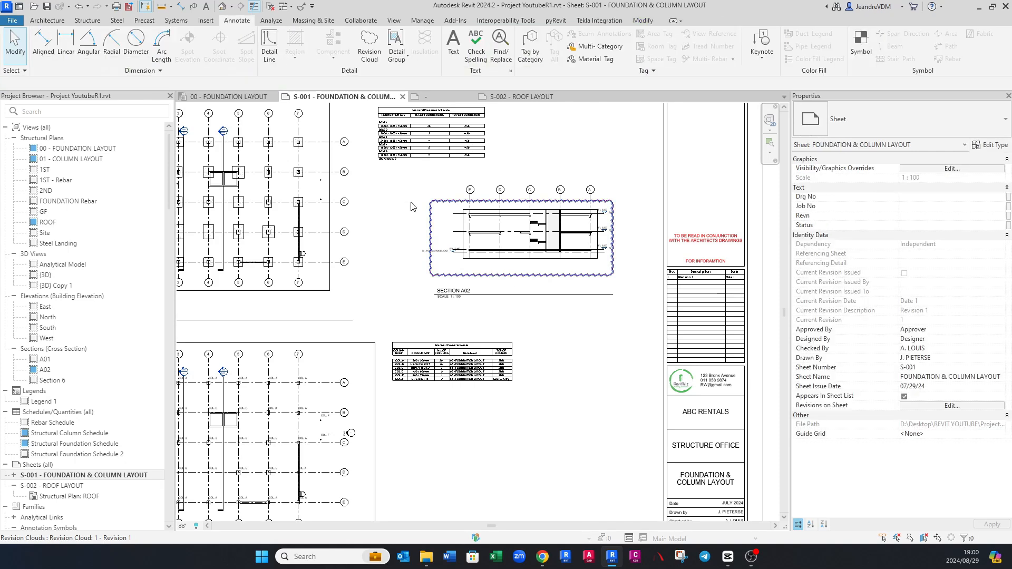
{"action": "left_click", "coordinate": [369, 42]}
{"action": "left_click", "coordinate": [383, 331]}
{"action": "left_click", "coordinate": [527, 390]}
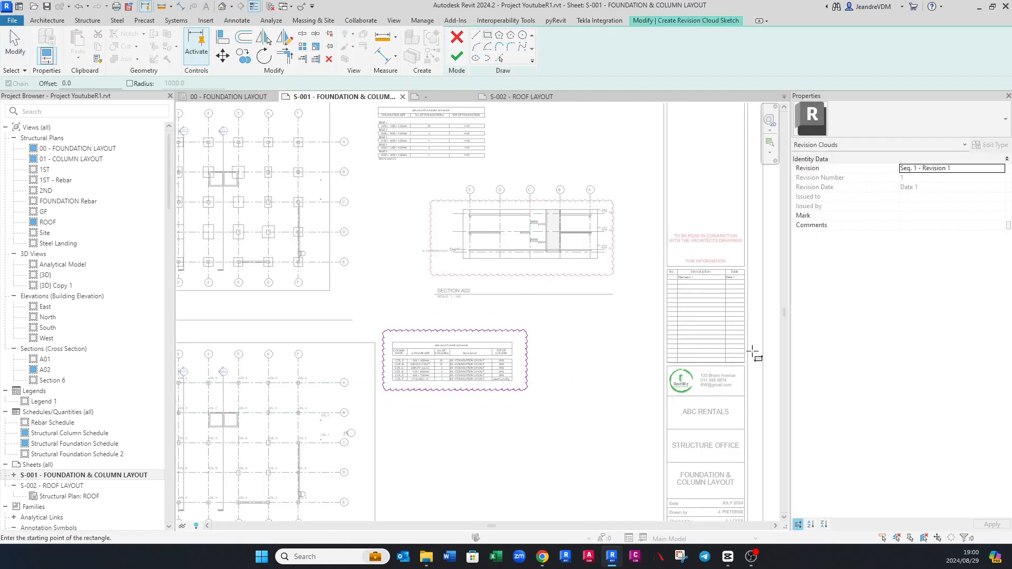
{"action": "left_click", "coordinate": [1001, 168]}
{"action": "left_click", "coordinate": [960, 188]}
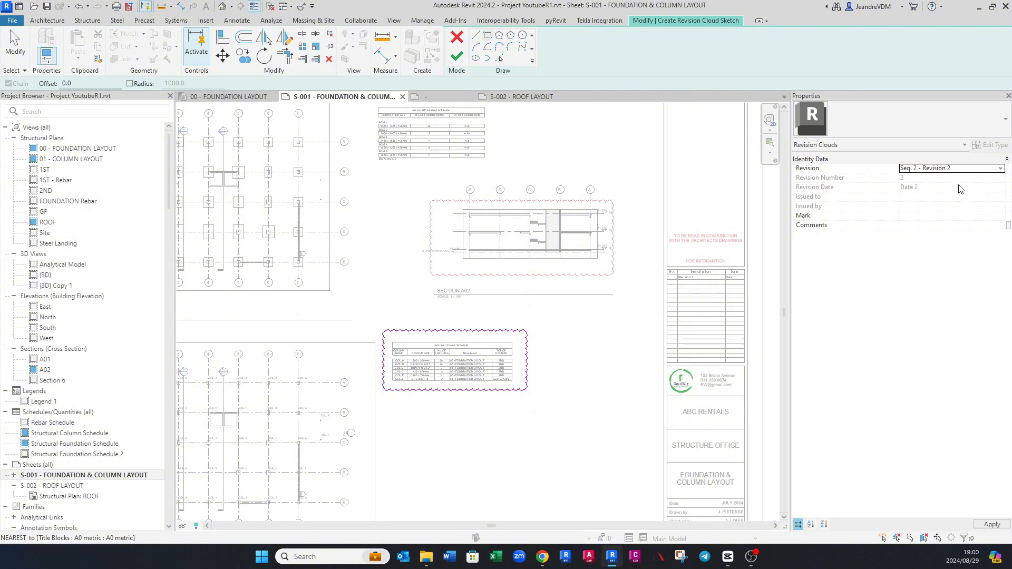
{"action": "left_click", "coordinate": [456, 55]}
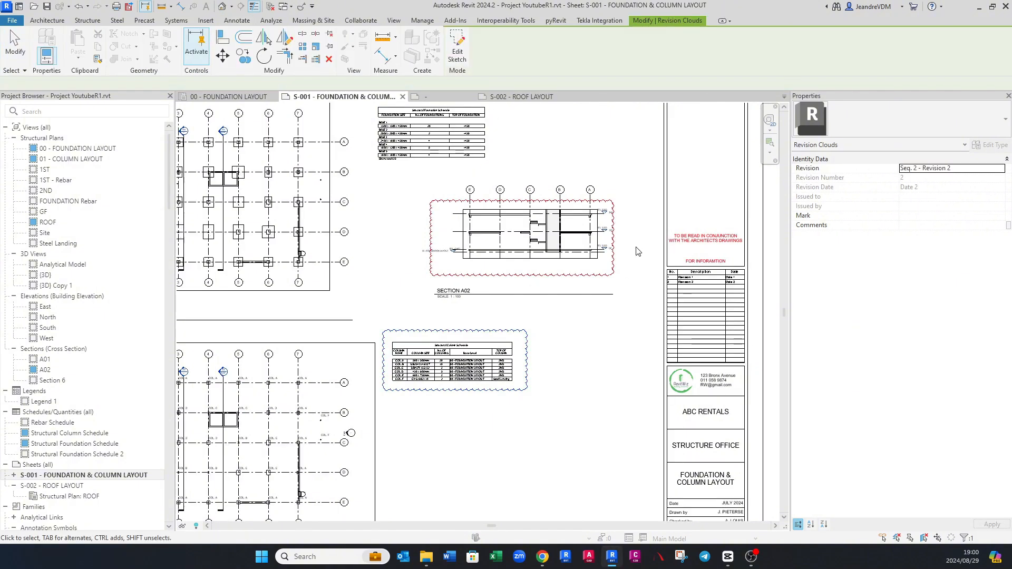
Step: Check the revision table and combined drawing number on sheet S-001 for the second revision
{"action": "scroll", "coordinate": [746, 278], "scroll_direction": "up", "scroll_amount": 4}
{"action": "scroll", "coordinate": [746, 278], "scroll_direction": "up", "scroll_amount": 2}
{"action": "key", "text": "Escape"}
{"action": "scroll", "coordinate": [456, 293], "scroll_direction": "up", "scroll_amount": 2}
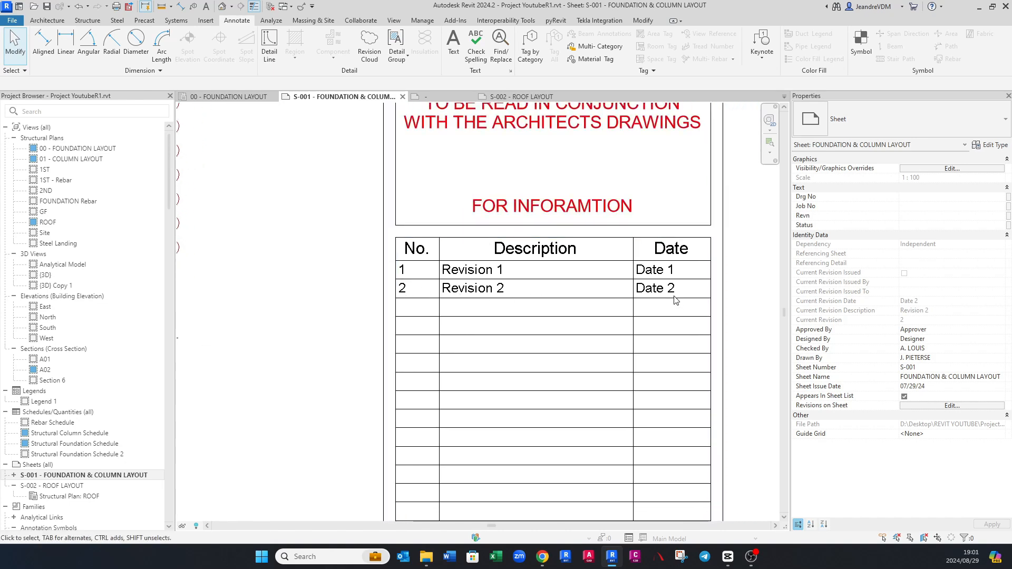
{"action": "scroll", "coordinate": [535, 318], "scroll_direction": "down", "scroll_amount": 4}
{"action": "middle_click_drag", "start_coordinate": [535, 319], "coordinate": [527, 188]}
{"action": "scroll", "coordinate": [562, 409], "scroll_direction": "up", "scroll_amount": 3}
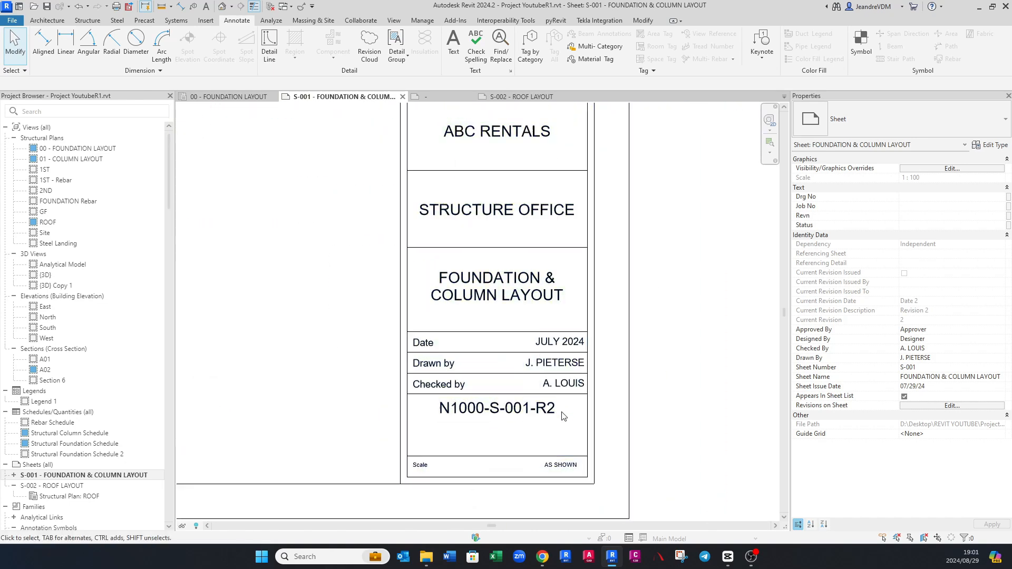
{"action": "scroll", "coordinate": [546, 409], "scroll_direction": "down", "scroll_amount": 3}
{"action": "scroll", "coordinate": [484, 406], "scroll_direction": "up", "scroll_amount": 1}
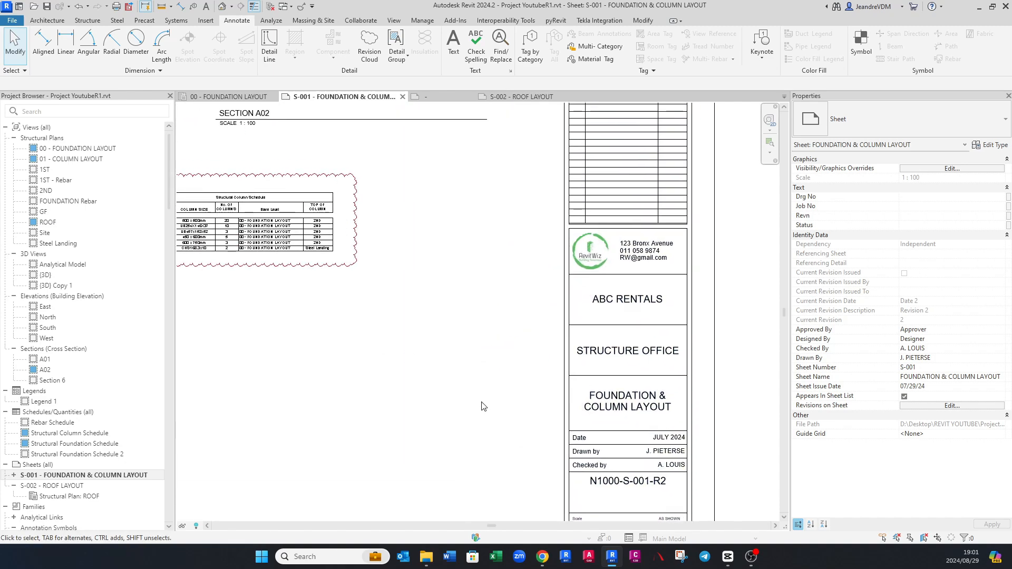
{"action": "scroll", "coordinate": [483, 405], "scroll_direction": "down", "scroll_amount": 1}
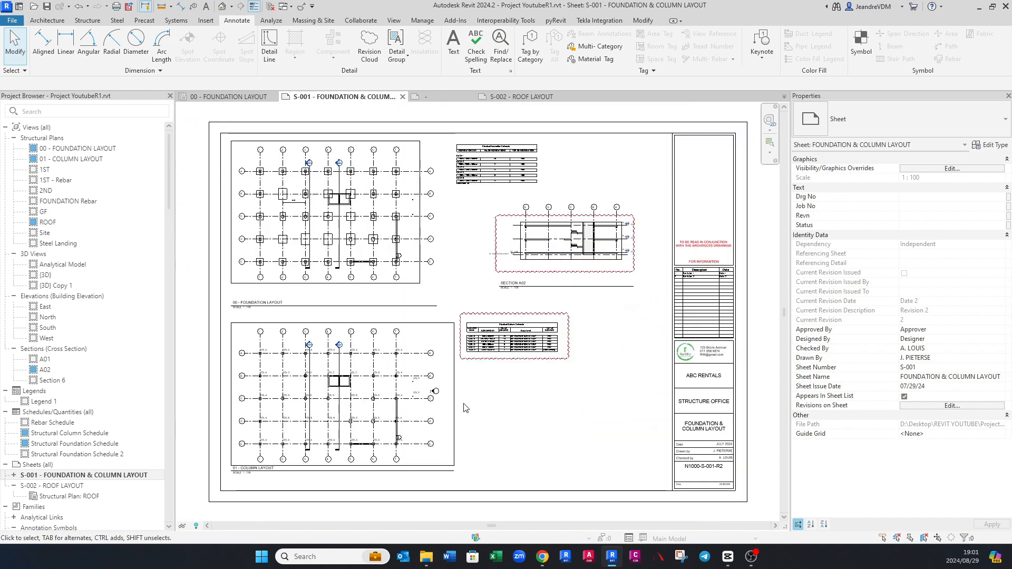
Step: Open sheet S-002 and create a rectangular revision cloud around the roof plan, assigned to Seq. 3 - Revision 3
{"action": "double_click", "coordinate": [73, 486]}
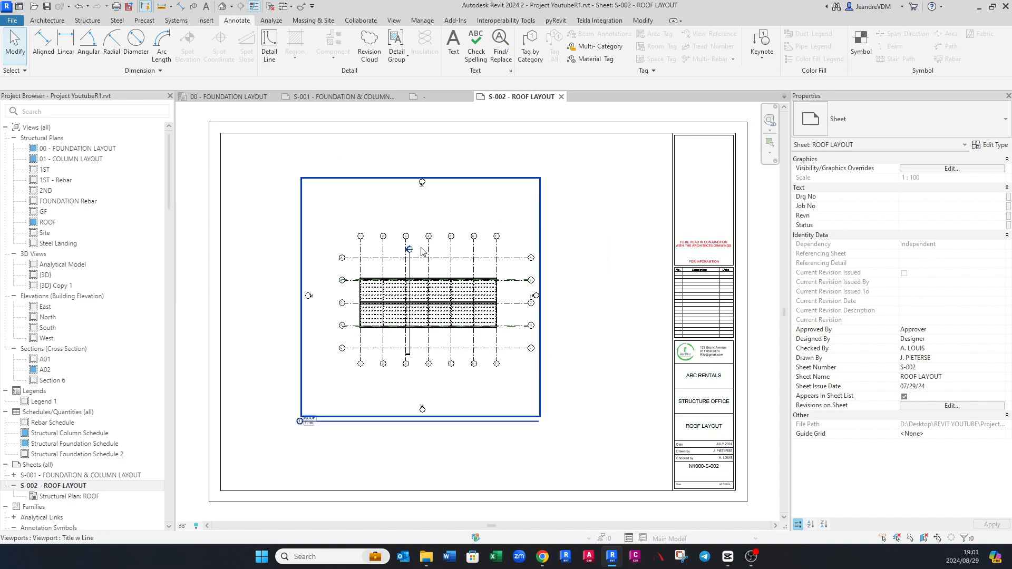
{"action": "left_click", "coordinate": [364, 49]}
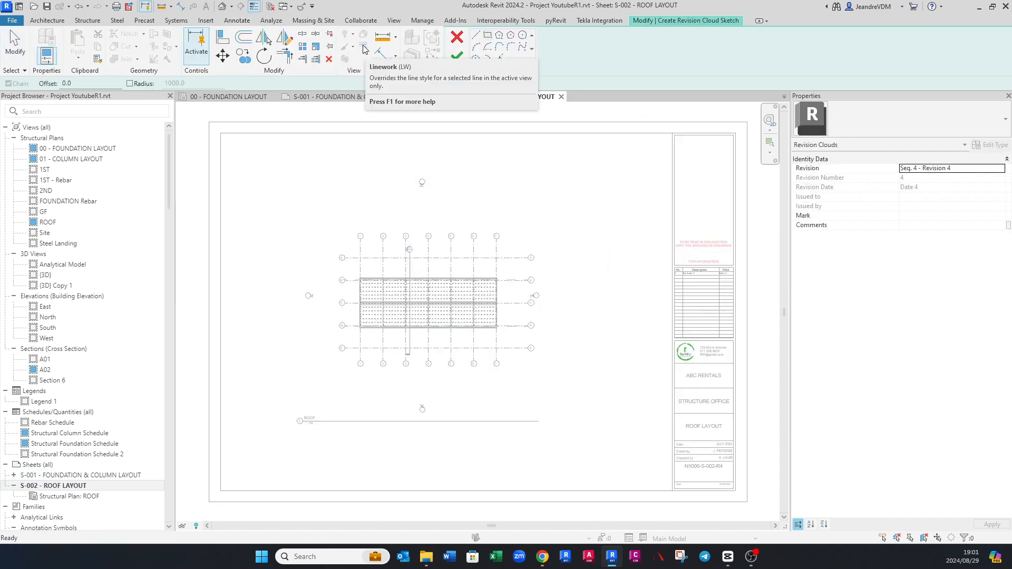
{"action": "left_click", "coordinate": [1001, 172]}
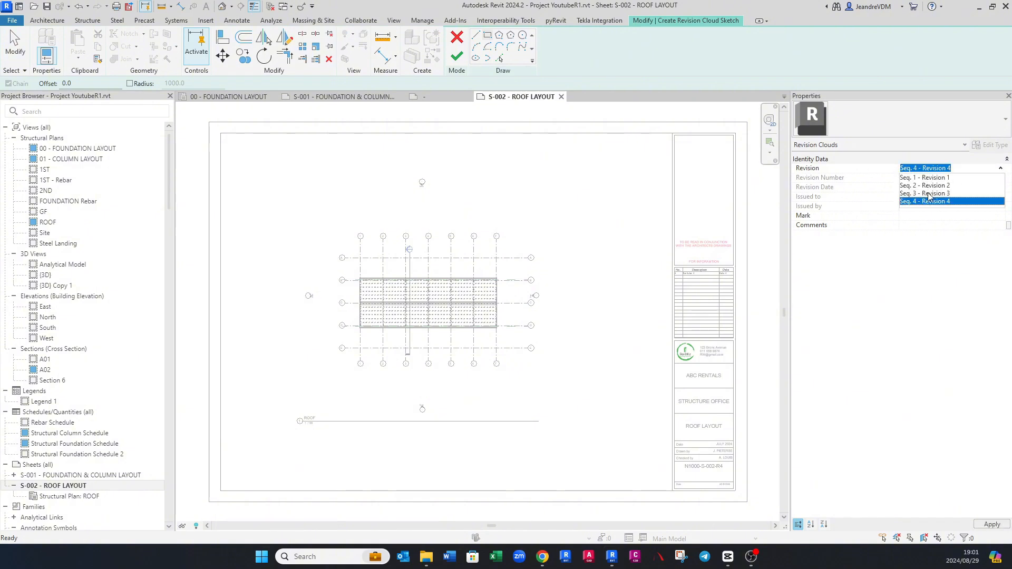
{"action": "left_click", "coordinate": [928, 193]}
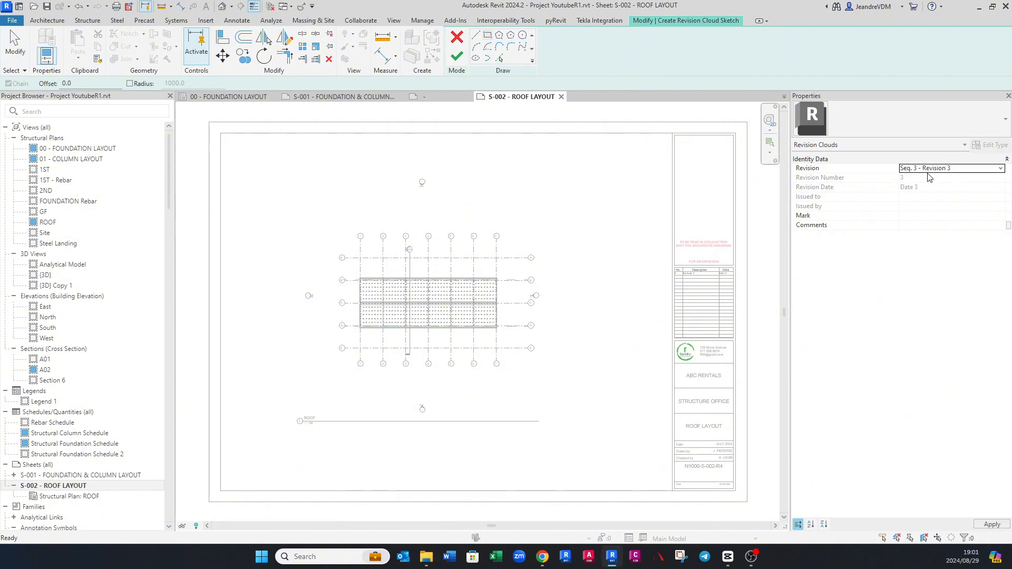
{"action": "scroll", "coordinate": [410, 288], "scroll_direction": "up", "scroll_amount": 2}
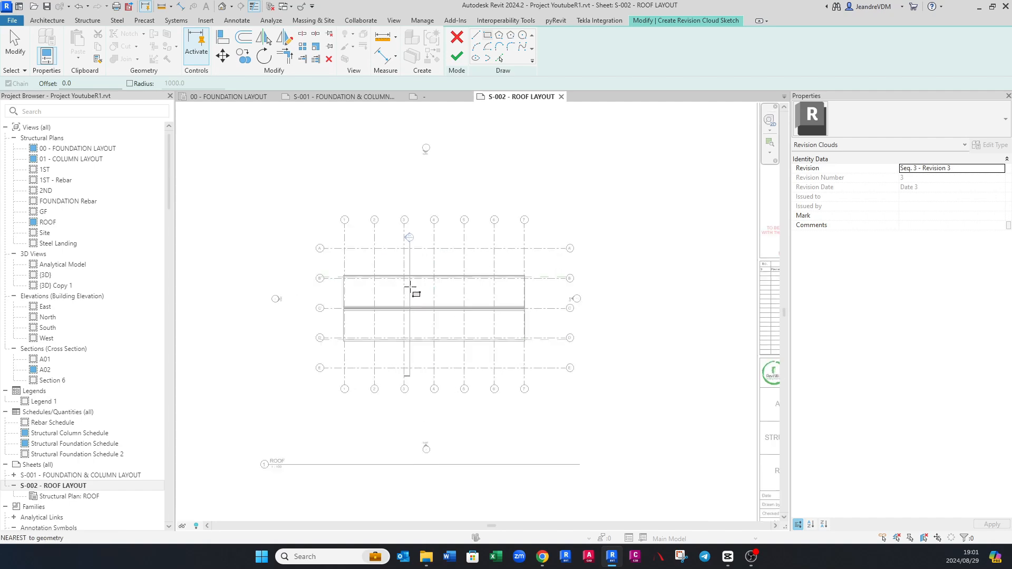
{"action": "left_click", "coordinate": [317, 259]}
{"action": "left_click", "coordinate": [539, 361]}
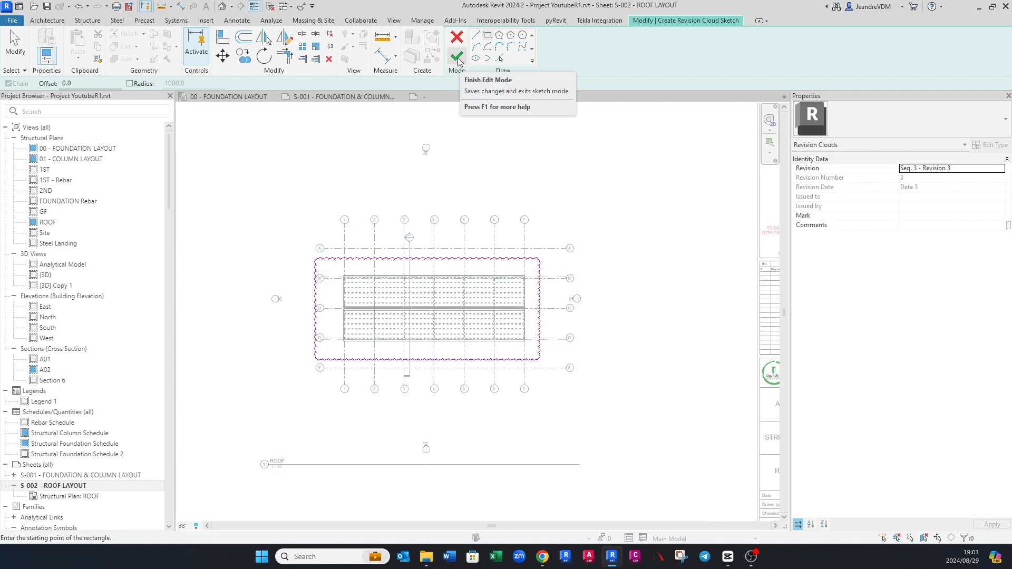
{"action": "left_click", "coordinate": [457, 57]}
Step: Examine the revision table and combined drawing number in the title block of sheet S-002
{"action": "middle_click_drag", "start_coordinate": [544, 362], "coordinate": [341, 349]}
{"action": "key", "text": "Escape"}
{"action": "scroll", "coordinate": [598, 267], "scroll_direction": "up", "scroll_amount": 3}
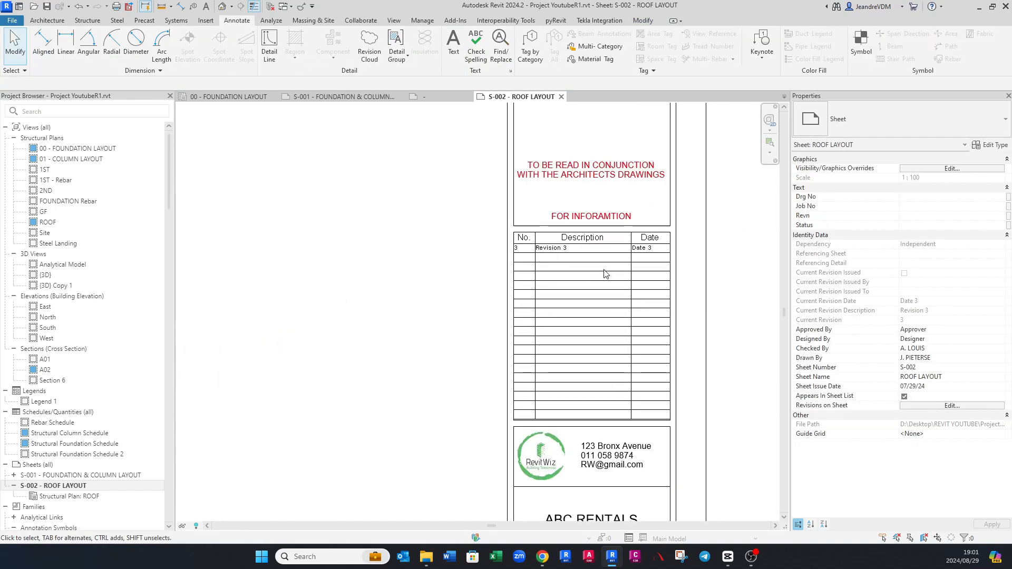
{"action": "scroll", "coordinate": [606, 273], "scroll_direction": "up", "scroll_amount": 3}
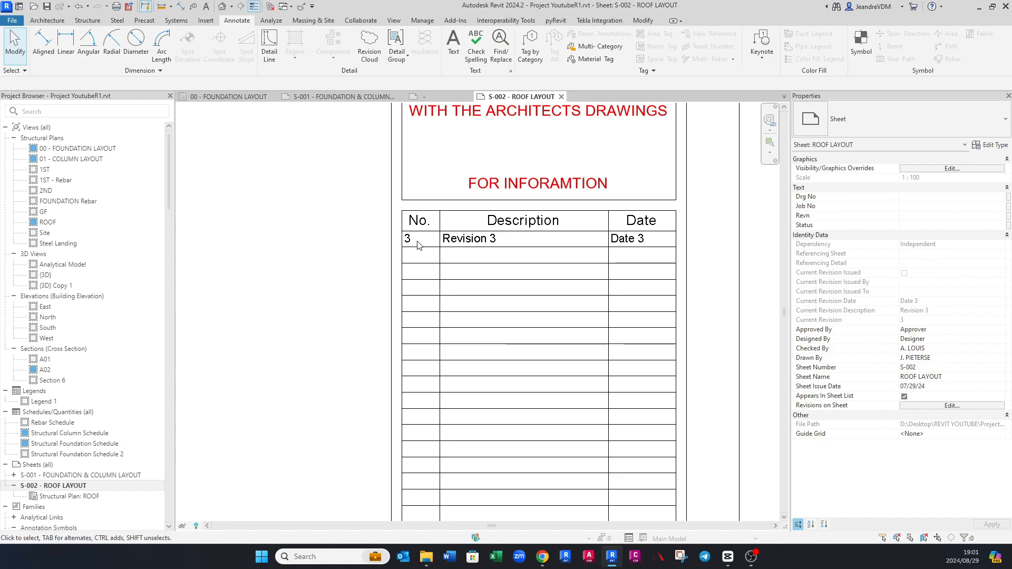
{"action": "scroll", "coordinate": [422, 244], "scroll_direction": "down", "scroll_amount": 3}
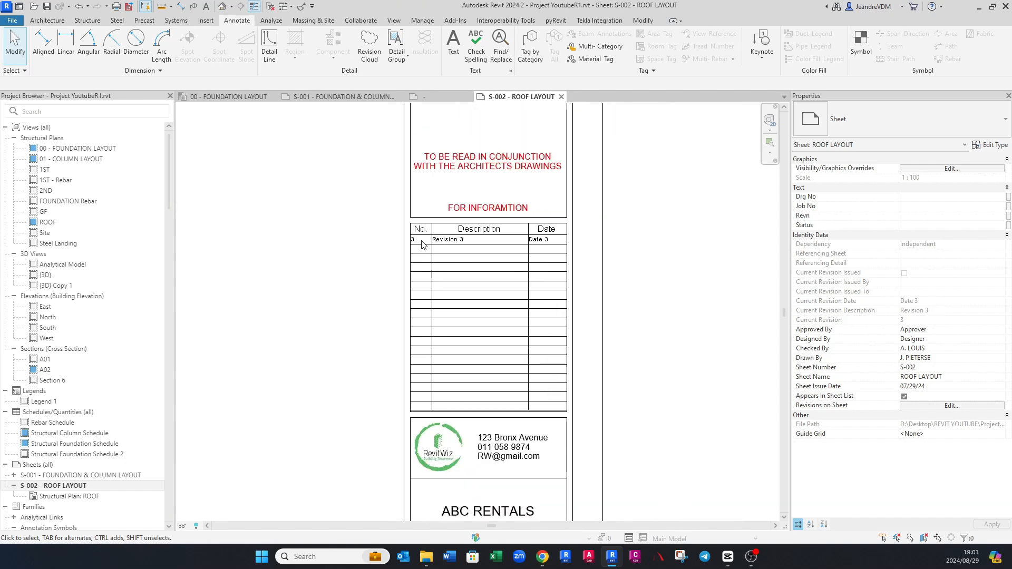
{"action": "scroll", "coordinate": [515, 246], "scroll_direction": "down", "scroll_amount": 2}
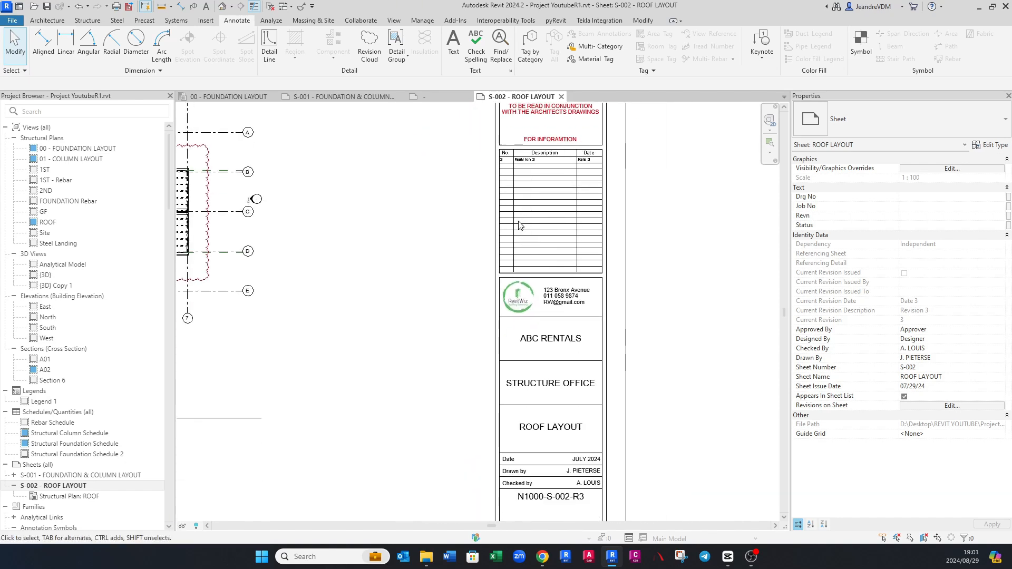
{"action": "middle_click_drag", "start_coordinate": [525, 231], "coordinate": [527, 238]}
{"action": "middle_click_drag", "start_coordinate": [545, 285], "coordinate": [535, 161]}
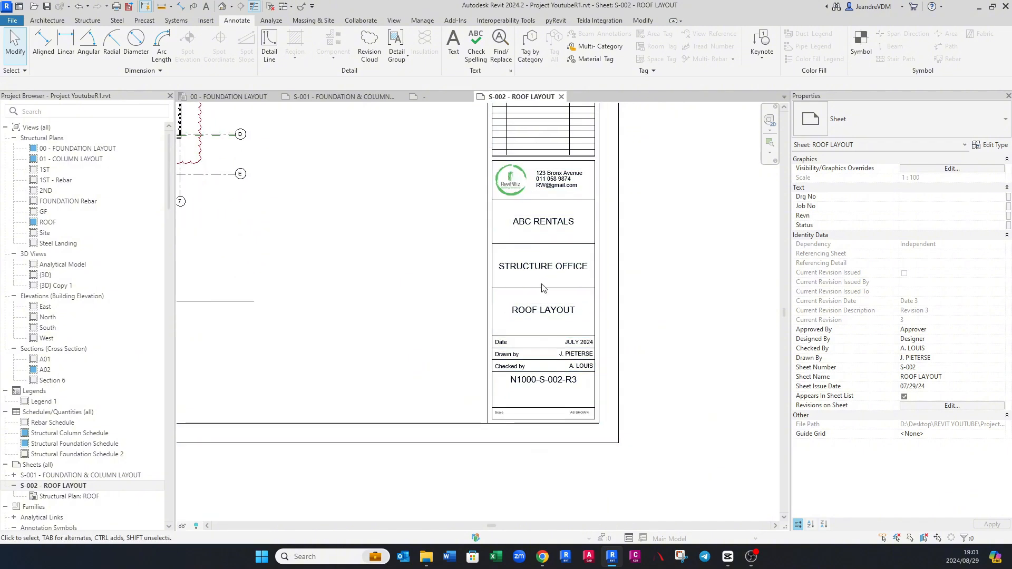
{"action": "scroll", "coordinate": [543, 287], "scroll_direction": "up", "scroll_amount": 3}
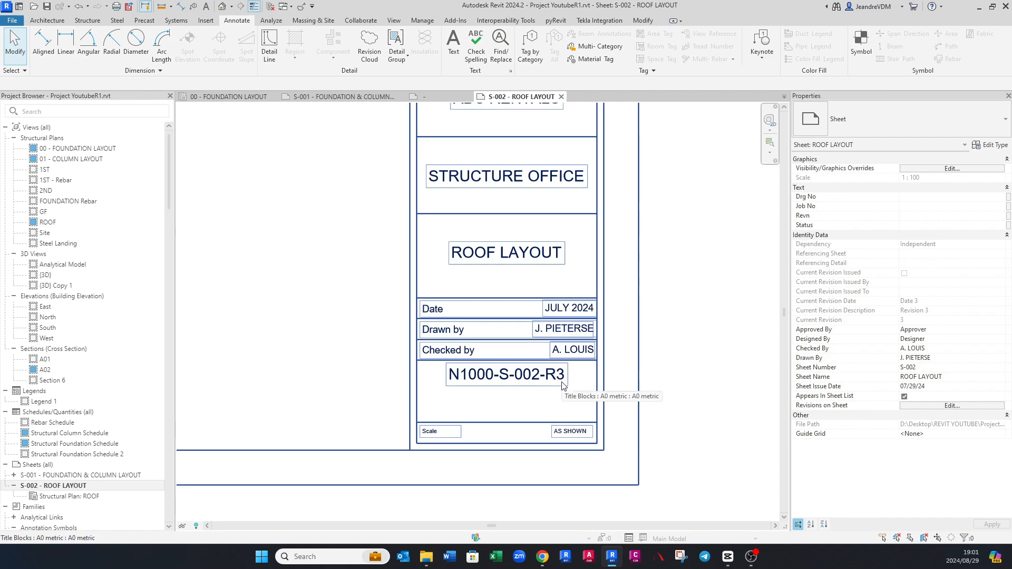
{"action": "scroll", "coordinate": [564, 387], "scroll_direction": "down", "scroll_amount": 4}
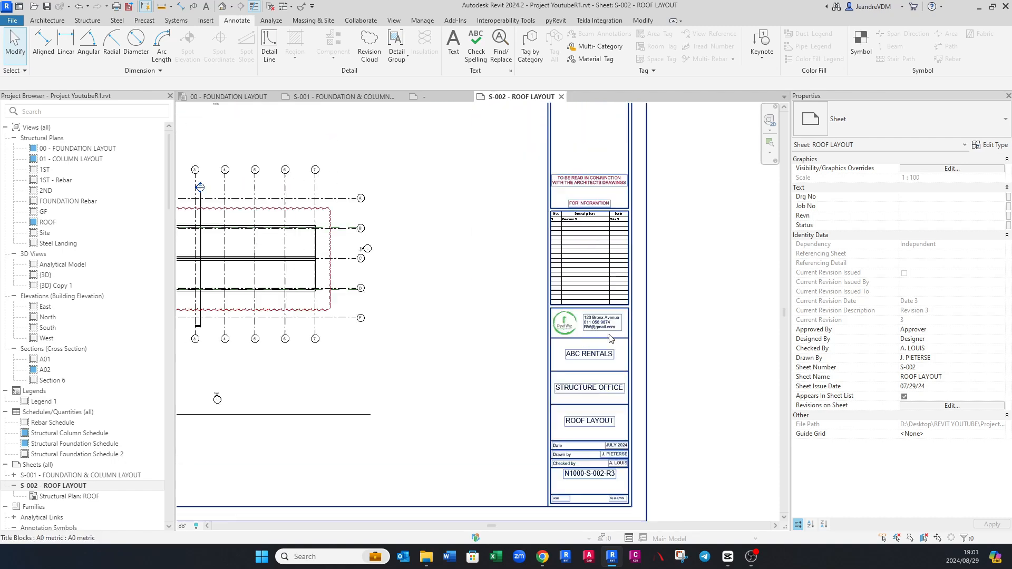
{"action": "scroll", "coordinate": [601, 248], "scroll_direction": "up", "scroll_amount": 3}
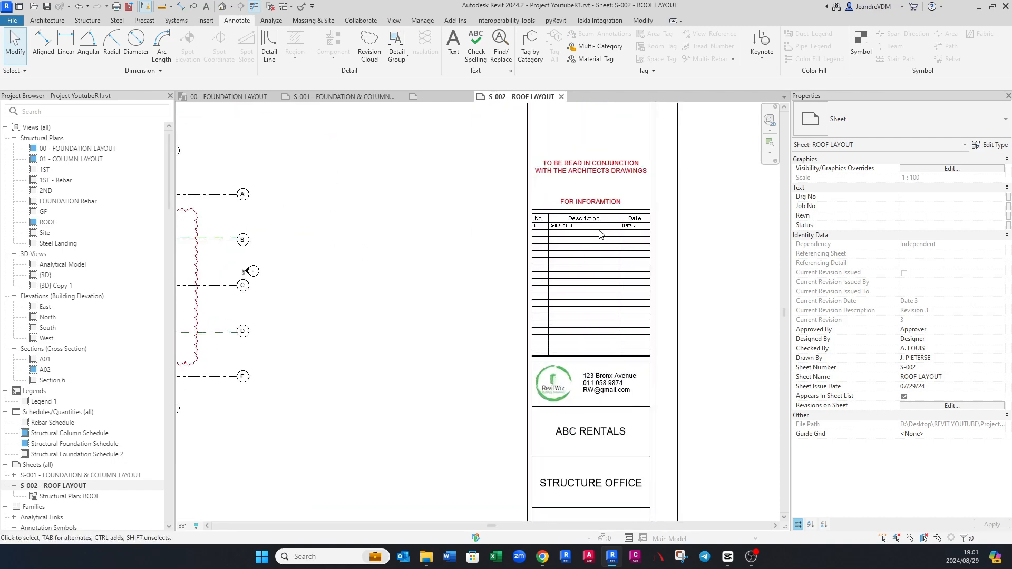
{"action": "scroll", "coordinate": [601, 235], "scroll_direction": "up", "scroll_amount": 1}
{"action": "middle_click_drag", "start_coordinate": [473, 212], "coordinate": [529, 257]}
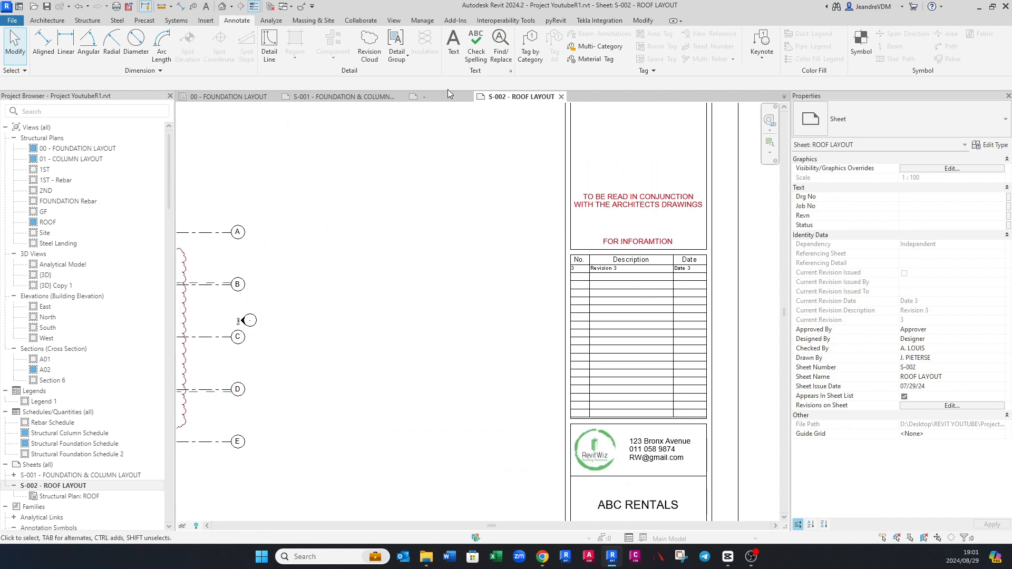
Step: Open the sheet revisions settings and set the descriptions of sequences 1 and 2 to BASE CHANGED and TABLE UPDATED
{"action": "left_click", "coordinate": [422, 21]}
{"action": "left_click", "coordinate": [394, 20]}
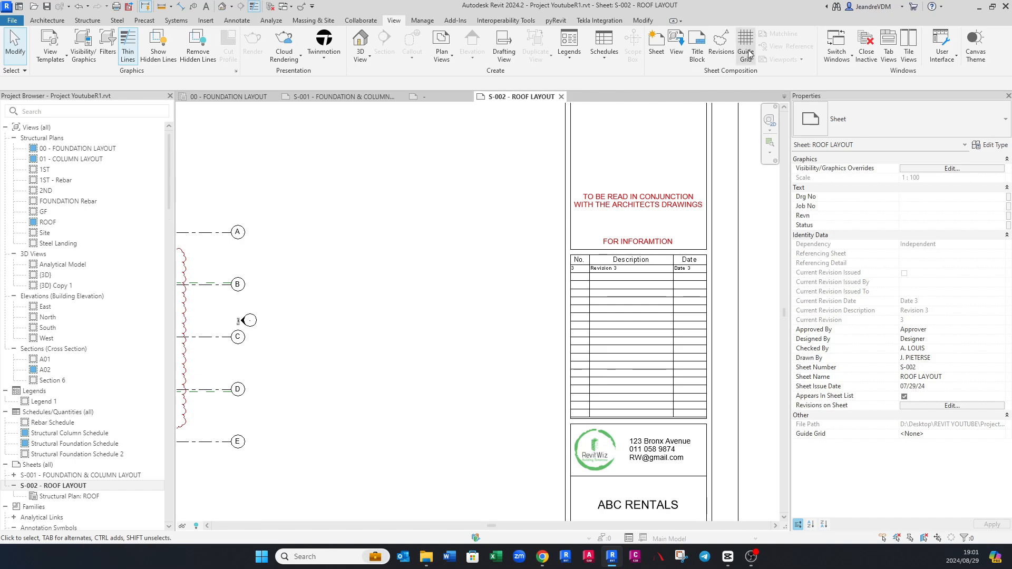
{"action": "left_click", "coordinate": [715, 47]}
{"action": "left_click", "coordinate": [468, 171]}
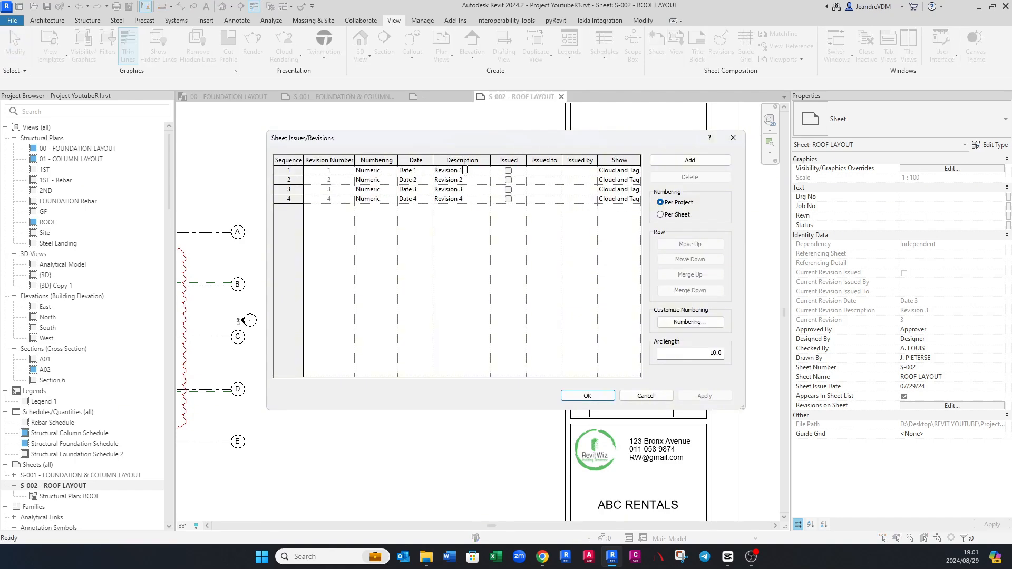
{"action": "left_click_drag", "start_coordinate": [467, 170], "coordinate": [425, 171]}
{"action": "type", "text": "BASE CHANGED"}
{"action": "left_click", "coordinate": [473, 180]}
{"action": "type", "text": "TED"}
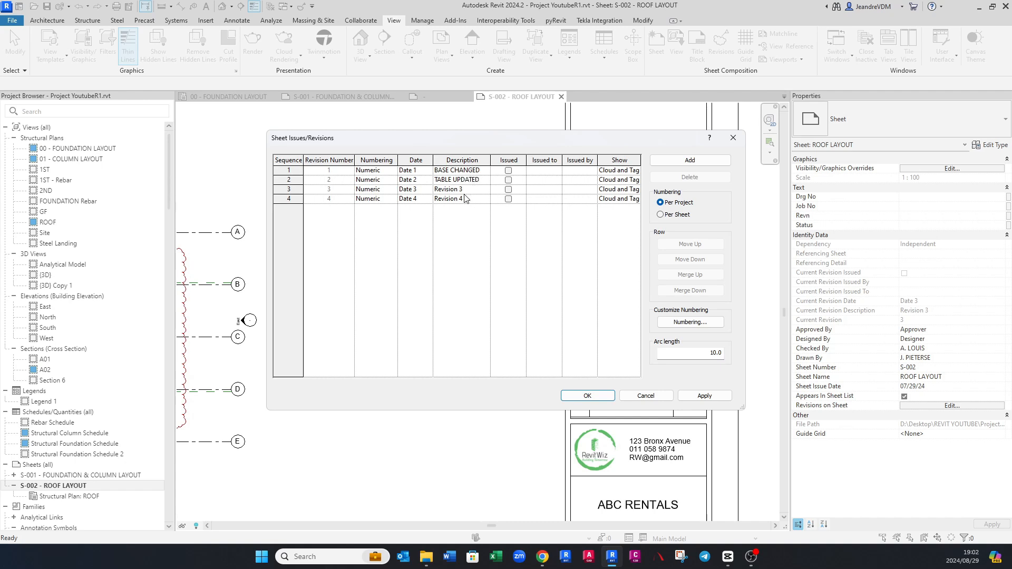
Step: Set the descriptions of revision sequences 3 and 4 to ROOF UPDATED and GRID MOVED
{"action": "left_click", "coordinate": [464, 190]}
{"action": "left_click_drag", "start_coordinate": [465, 190], "coordinate": [427, 191]}
{"action": "type", "text": "ROOF UPDATED"}
{"action": "left_click", "coordinate": [468, 199]}
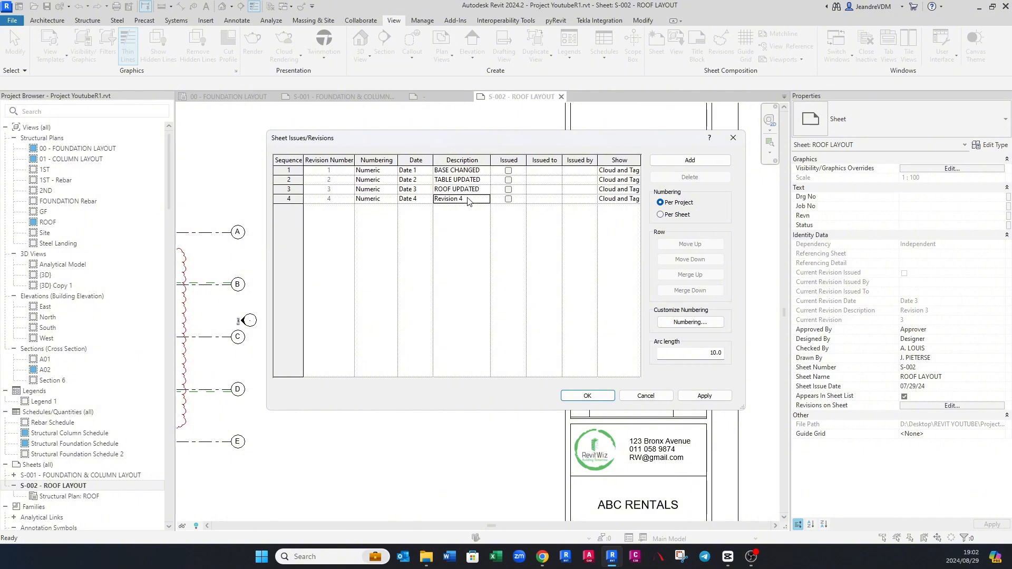
{"action": "left_click_drag", "start_coordinate": [461, 199], "coordinate": [433, 200]}
{"action": "type", "text": "GRID MOVED"}
Step: Set the dates of revision sequences 1 to 4 to 22/08/2024, 25/08/2024, 27/08/2024 and 30/08/2024, and accept the revision settings
{"action": "left_click", "coordinate": [423, 172]}
{"action": "left_click", "coordinate": [423, 170]}
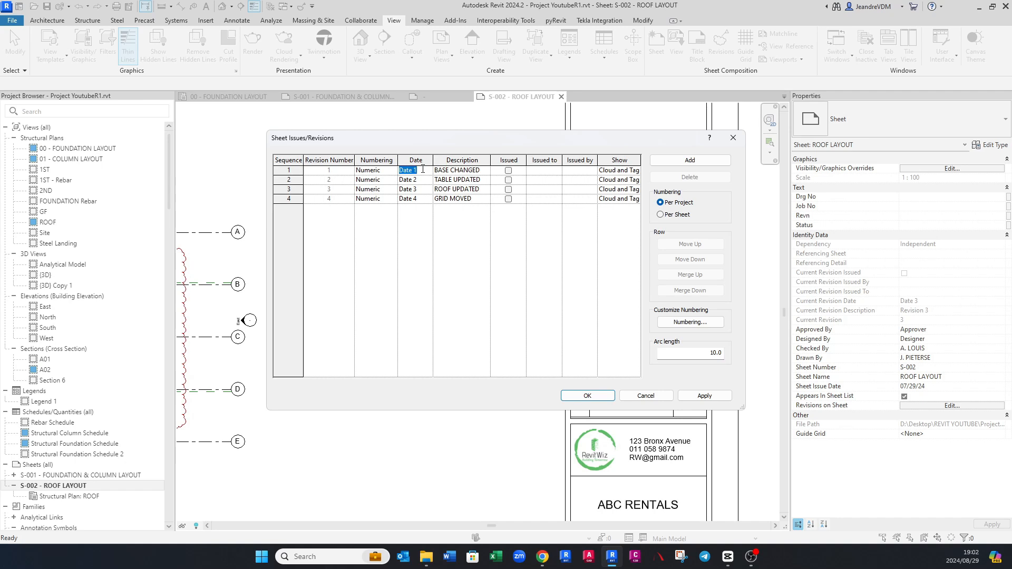
{"action": "type", "text": "22/08/2024"}
{"action": "left_click", "coordinate": [425, 181]}
{"action": "type", "text": "25/08/2024"}
{"action": "left_click", "coordinate": [422, 190]}
{"action": "type", "text": "2024"}
{"action": "left_click", "coordinate": [423, 202]}
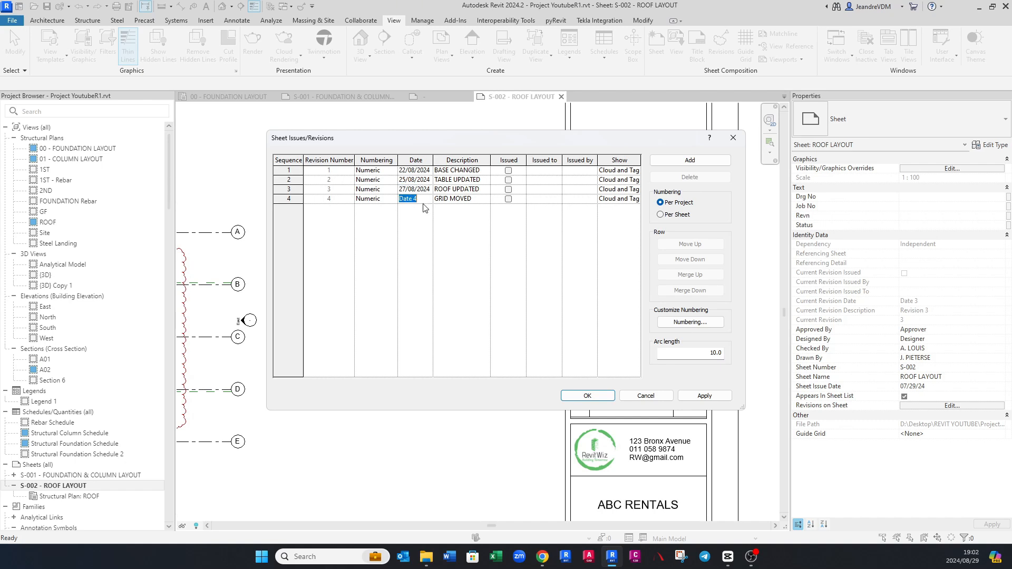
{"action": "type", "text": "30/08/2024"}
{"action": "left_click", "coordinate": [604, 399]}
Step: Open sheet S-001 and check the descriptions and dates in its title block revision table
{"action": "scroll", "coordinate": [474, 289], "scroll_direction": "down", "scroll_amount": 5}
{"action": "middle_click_drag", "start_coordinate": [385, 287], "coordinate": [503, 294]}
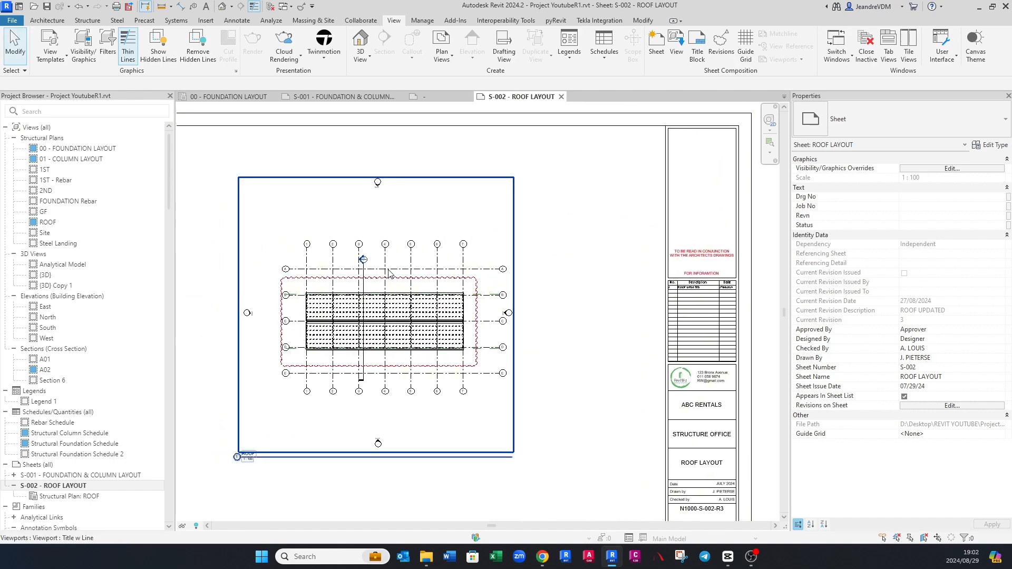
{"action": "left_click", "coordinate": [383, 98]}
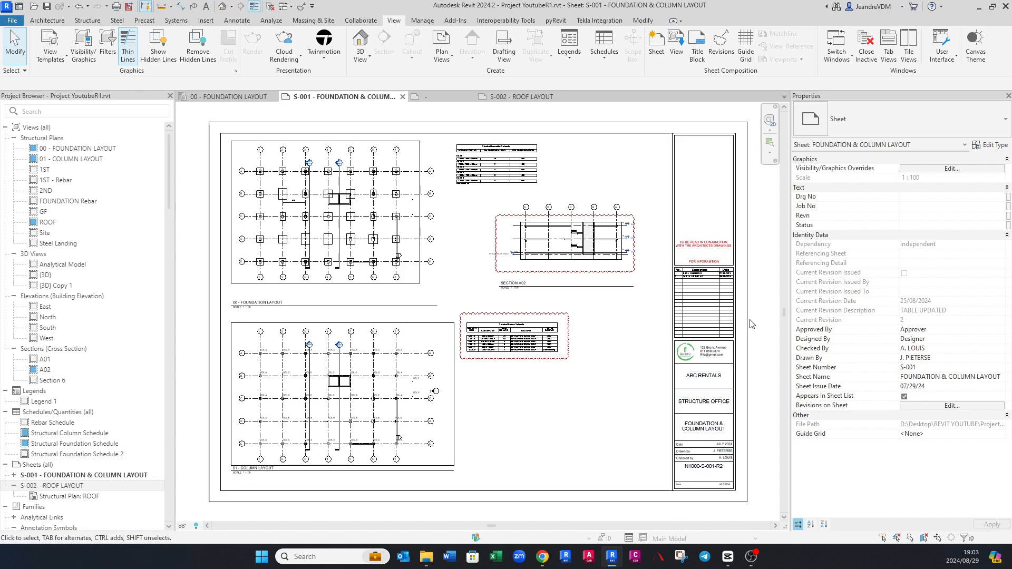
{"action": "scroll", "coordinate": [705, 271], "scroll_direction": "up", "scroll_amount": 6}
{"action": "scroll", "coordinate": [705, 271], "scroll_direction": "up", "scroll_amount": 2}
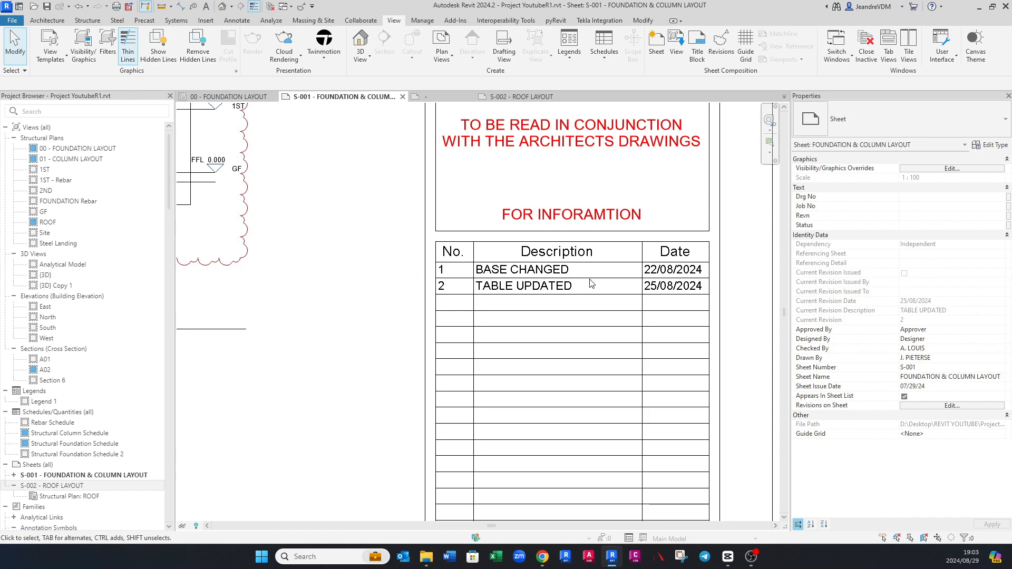
{"action": "scroll", "coordinate": [591, 283], "scroll_direction": "down", "scroll_amount": 1}
Step: Mark revision sequence 1, BASE CHANGED, as issued in the sheet revisions settings and accept
{"action": "left_click", "coordinate": [721, 46]}
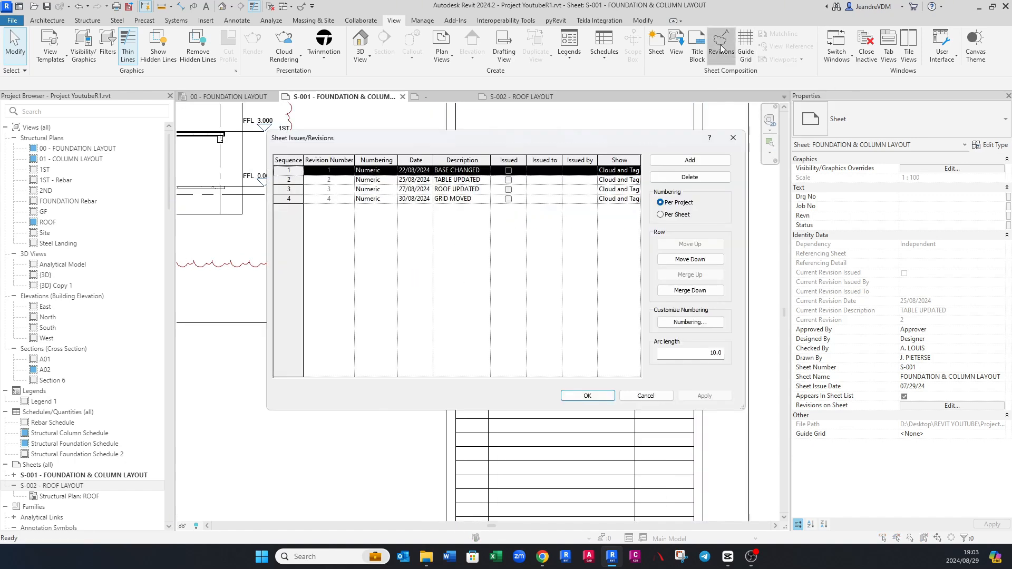
{"action": "left_click", "coordinate": [508, 171]}
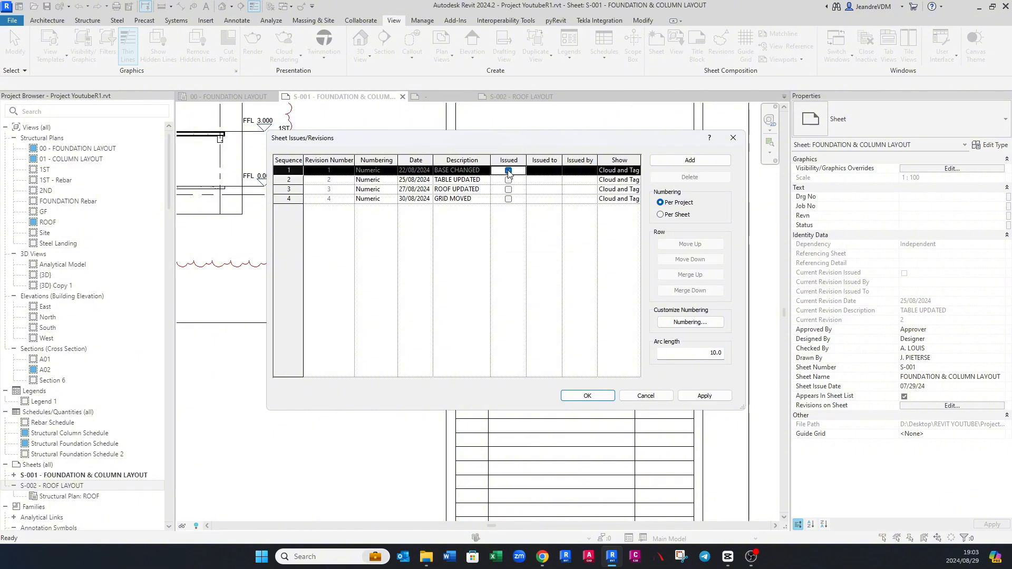
{"action": "left_click", "coordinate": [290, 198]}
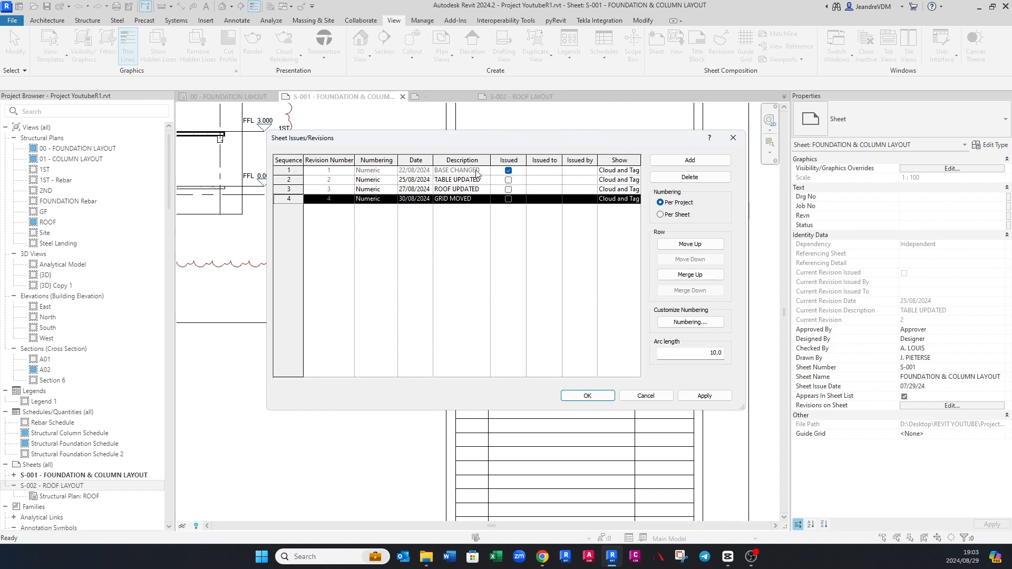
{"action": "left_click", "coordinate": [598, 396]}
Step: Try to assign a new revision cloud on sheet S-001 to the issued revision Seq. 1 - BASE CHANGED, and finish the sketch mode
{"action": "scroll", "coordinate": [496, 342], "scroll_direction": "down", "scroll_amount": 3}
{"action": "scroll", "coordinate": [495, 342], "scroll_direction": "up", "scroll_amount": 3}
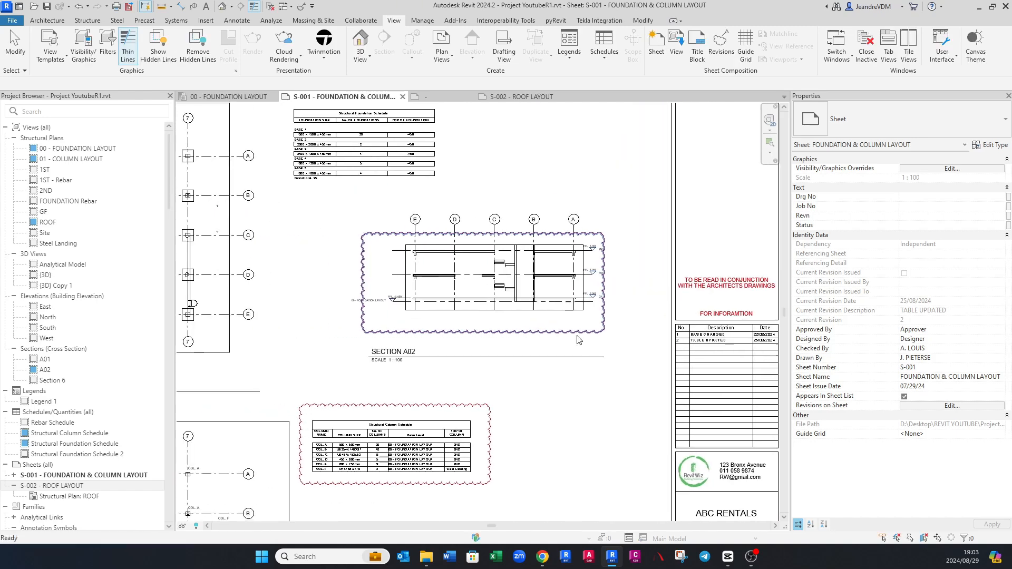
{"action": "left_click", "coordinate": [240, 21]}
{"action": "left_click", "coordinate": [369, 45]}
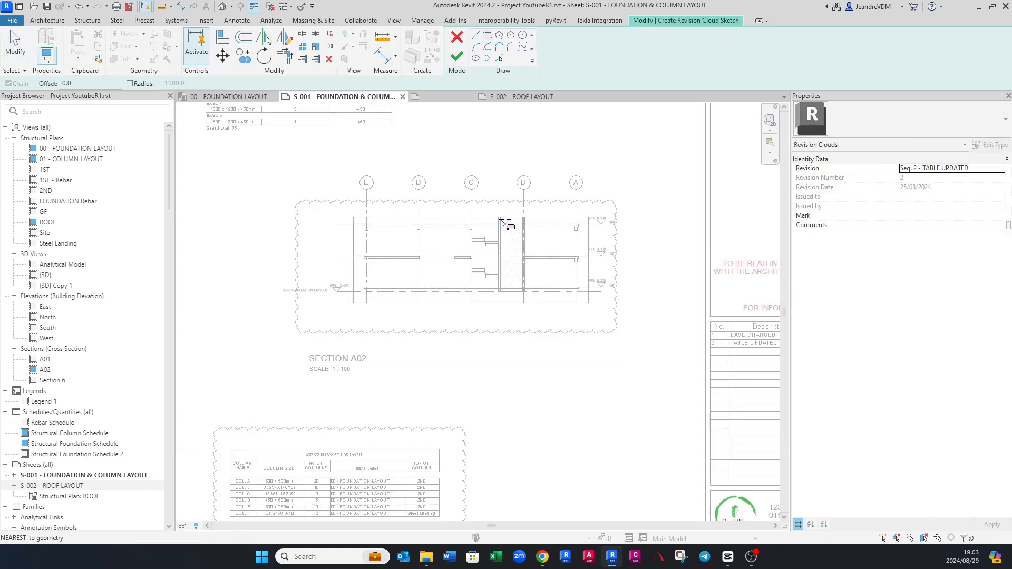
{"action": "scroll", "coordinate": [504, 224], "scroll_direction": "down", "scroll_amount": 2}
{"action": "scroll", "coordinate": [505, 225], "scroll_direction": "down", "scroll_amount": 1}
{"action": "middle_click_drag", "start_coordinate": [469, 235], "coordinate": [630, 260]}
{"action": "scroll", "coordinate": [291, 212], "scroll_direction": "up", "scroll_amount": 4}
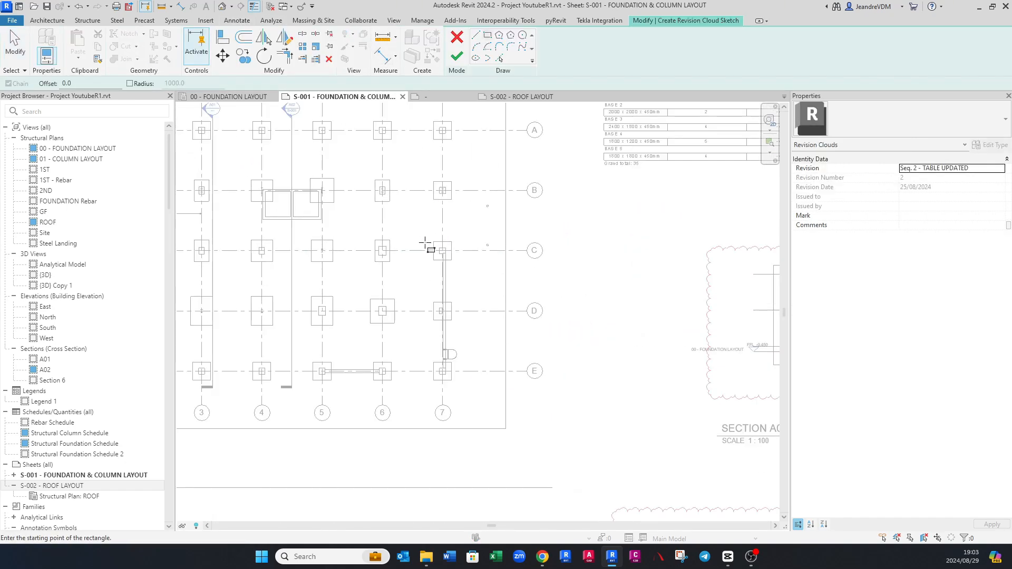
{"action": "scroll", "coordinate": [453, 243], "scroll_direction": "up", "scroll_amount": 1}
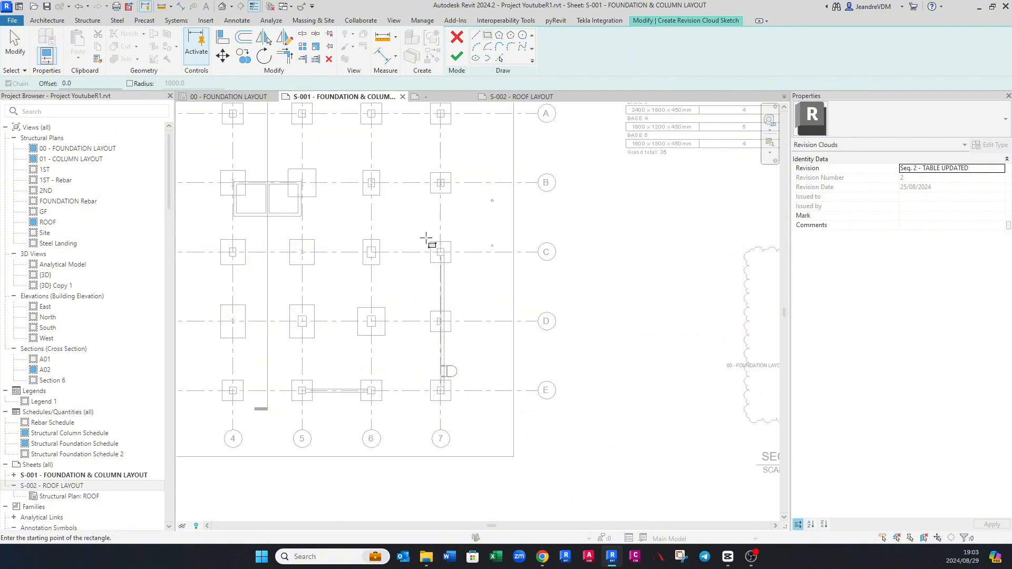
{"action": "left_click", "coordinate": [1004, 168]}
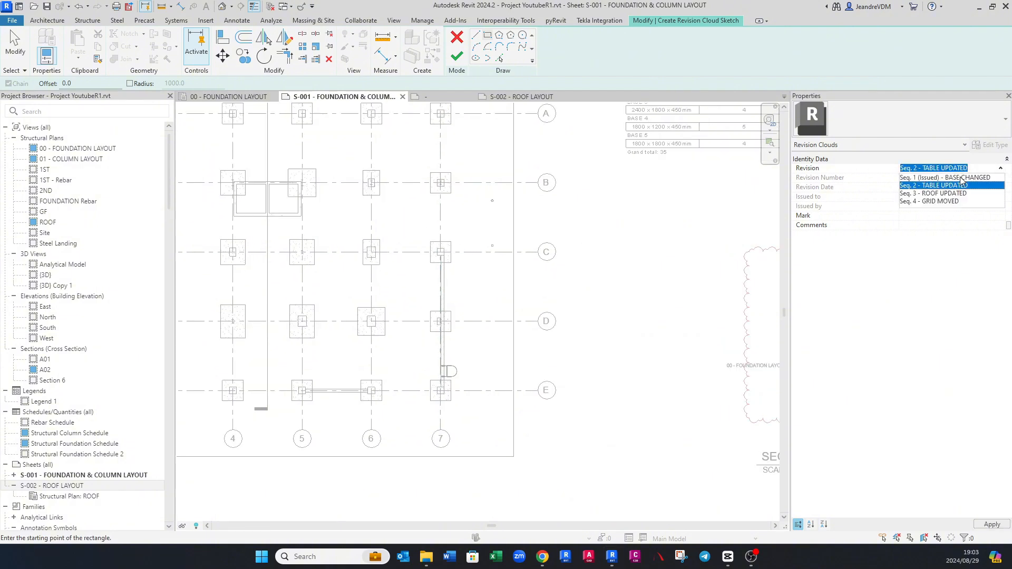
{"action": "left_click", "coordinate": [929, 178]}
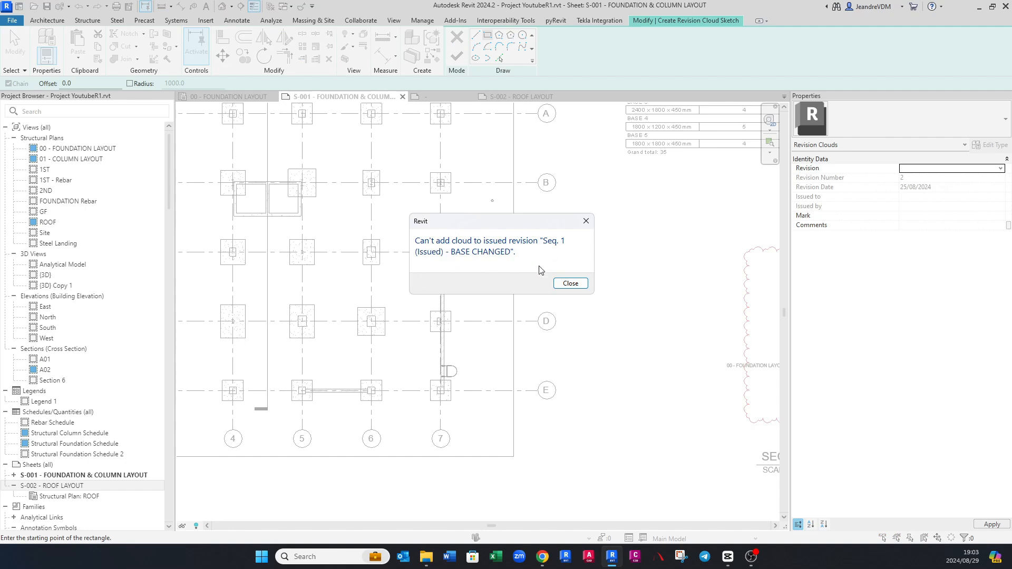
{"action": "left_click", "coordinate": [570, 283]}
{"action": "key", "text": "Escape"}
{"action": "scroll", "coordinate": [483, 258], "scroll_direction": "down", "scroll_amount": 4}
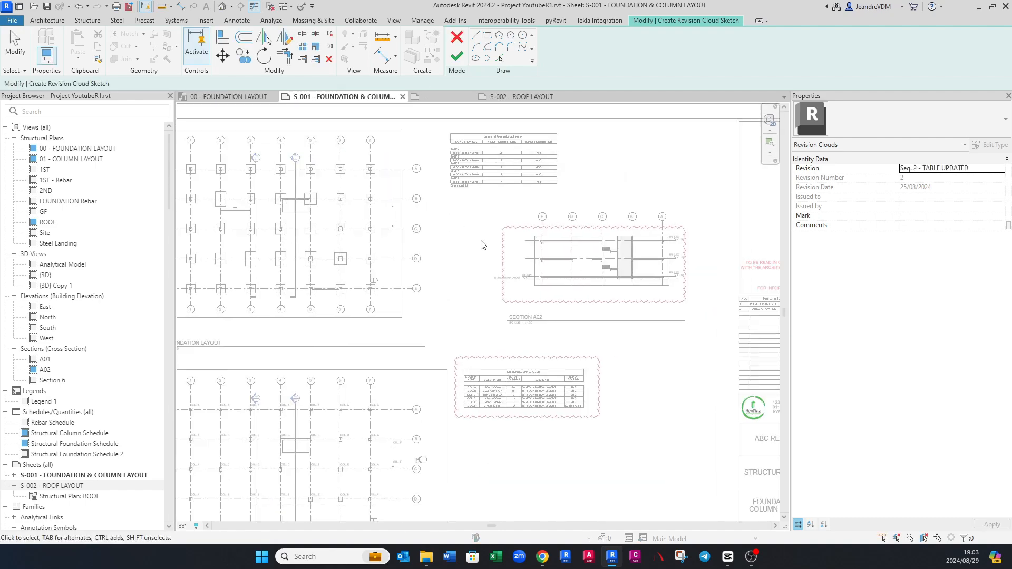
{"action": "left_click", "coordinate": [456, 56]}
Step: Open sheet S-002 and examine the revision entry and the combined drawing number in its title block
{"action": "scroll", "coordinate": [556, 185], "scroll_direction": "up", "scroll_amount": 2}
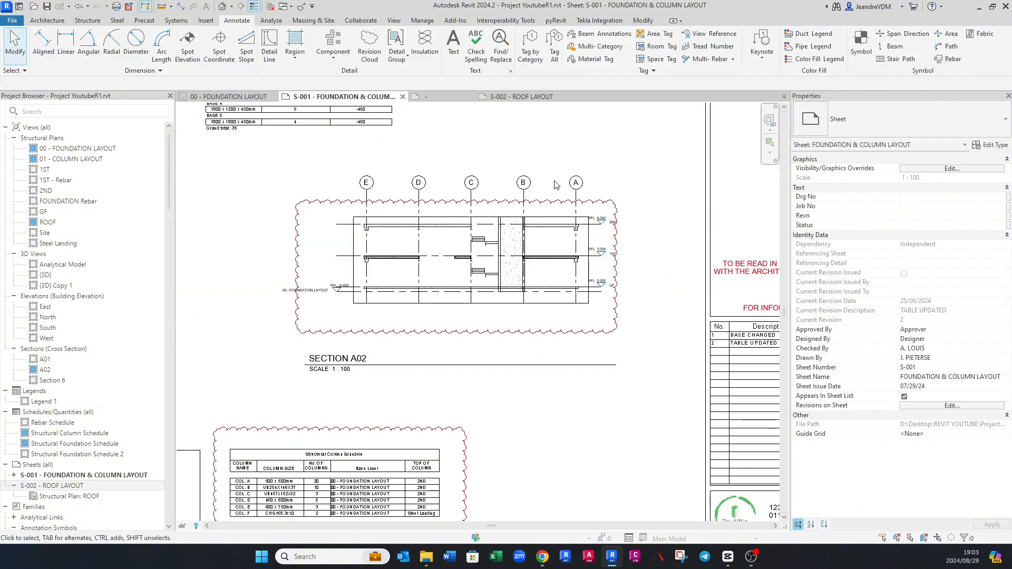
{"action": "scroll", "coordinate": [556, 184], "scroll_direction": "down", "scroll_amount": 4}
{"action": "left_click", "coordinate": [457, 289]}
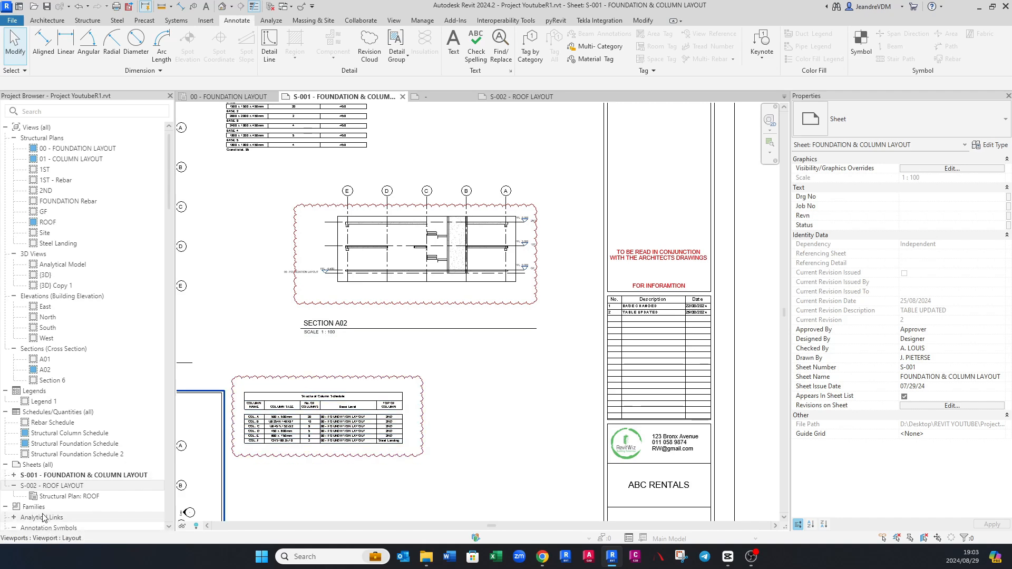
{"action": "double_click", "coordinate": [51, 486]}
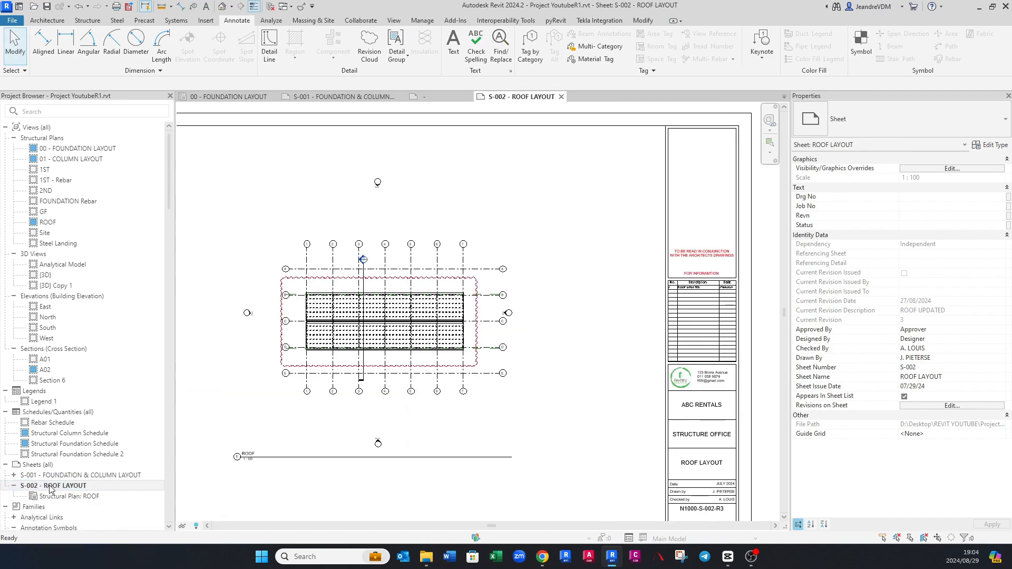
{"action": "scroll", "coordinate": [490, 273], "scroll_direction": "up", "scroll_amount": 3}
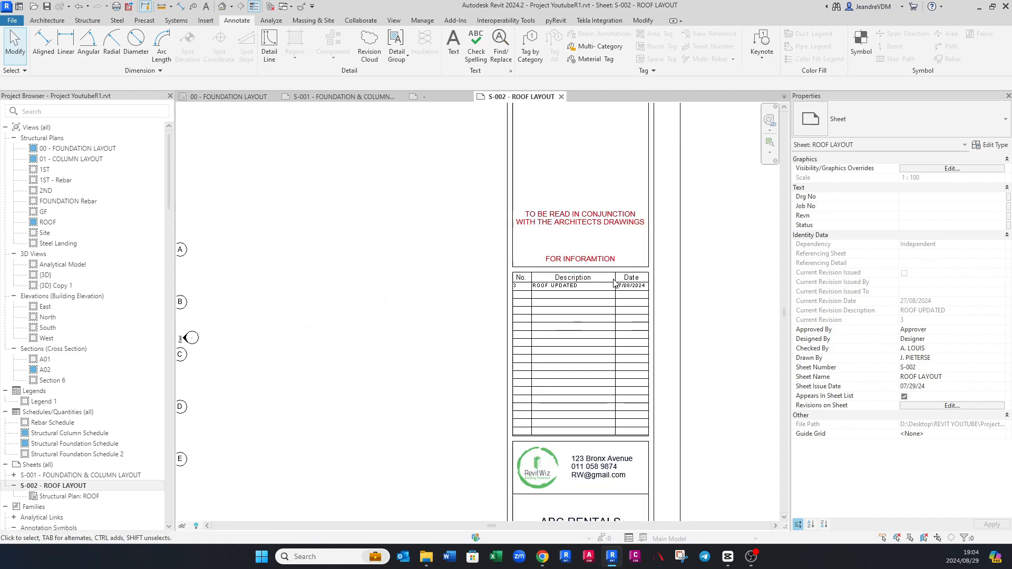
{"action": "scroll", "coordinate": [613, 280], "scroll_direction": "up", "scroll_amount": 2}
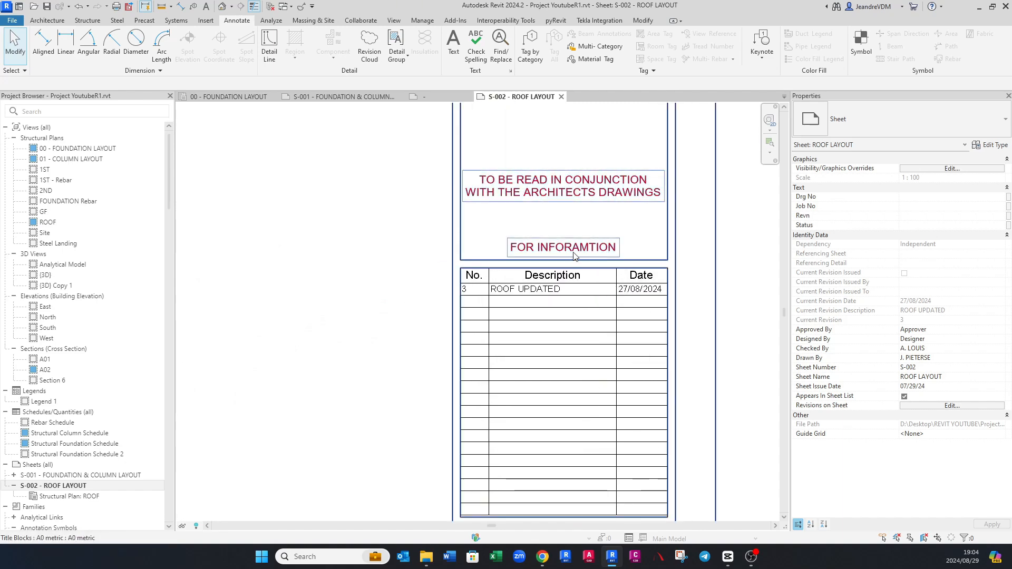
{"action": "scroll", "coordinate": [601, 295], "scroll_direction": "up", "scroll_amount": 1}
{"action": "scroll", "coordinate": [632, 310], "scroll_direction": "up", "scroll_amount": 1}
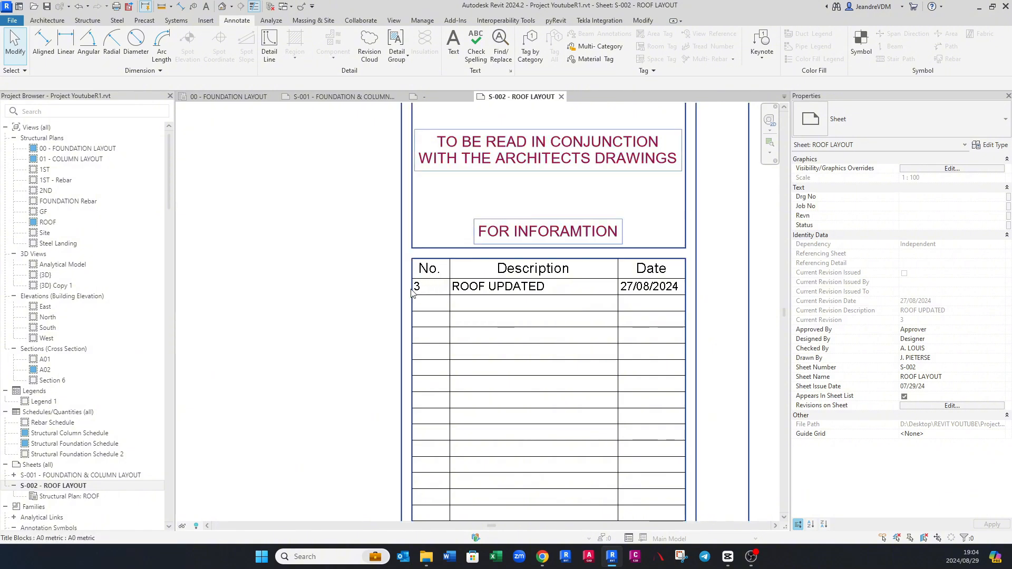
{"action": "scroll", "coordinate": [470, 245], "scroll_direction": "down", "scroll_amount": 3}
{"action": "scroll", "coordinate": [508, 458], "scroll_direction": "up", "scroll_amount": 3}
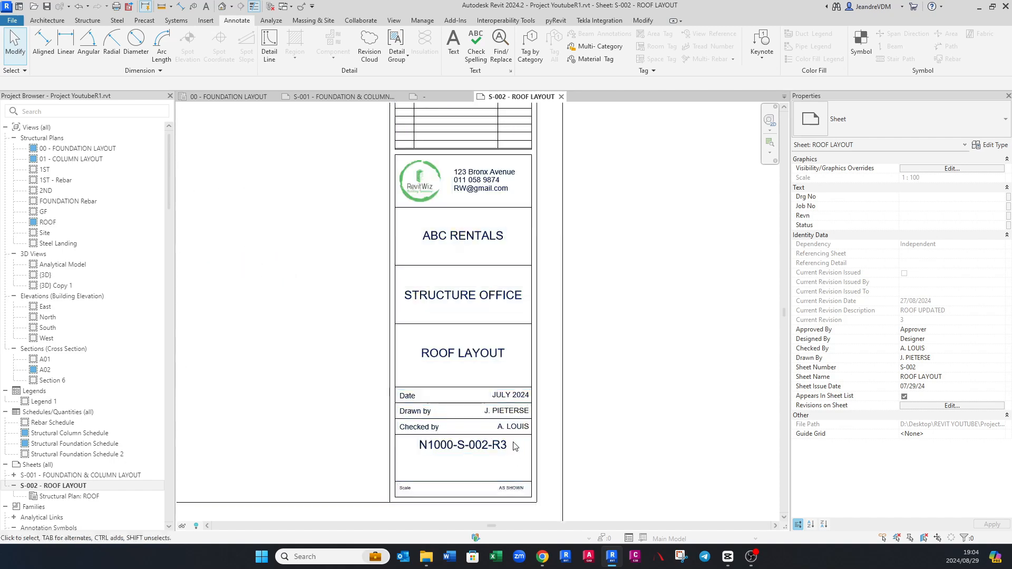
Step: Switch the revision numbering from per project to per sheet in the sheet revisions settings and accept the change
{"action": "scroll", "coordinate": [515, 443], "scroll_direction": "down", "scroll_amount": 5}
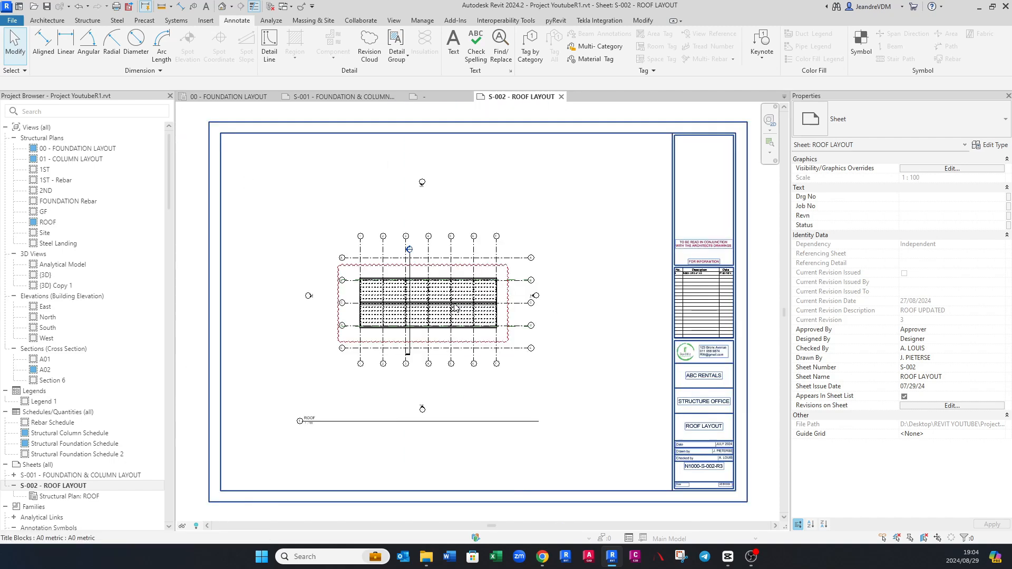
{"action": "left_click", "coordinate": [485, 244]}
{"action": "key", "text": "Escape"}
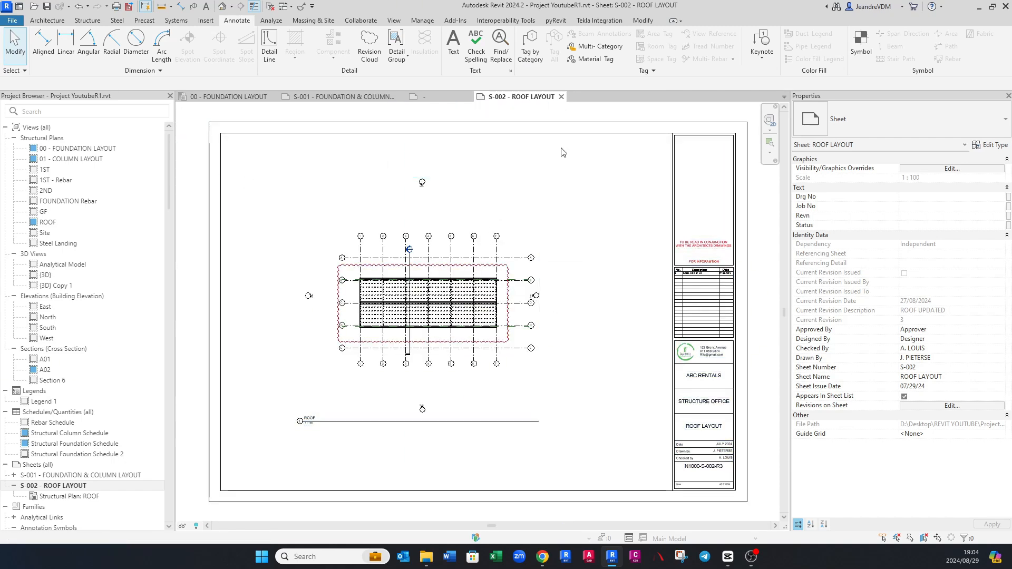
{"action": "left_click", "coordinate": [397, 21]}
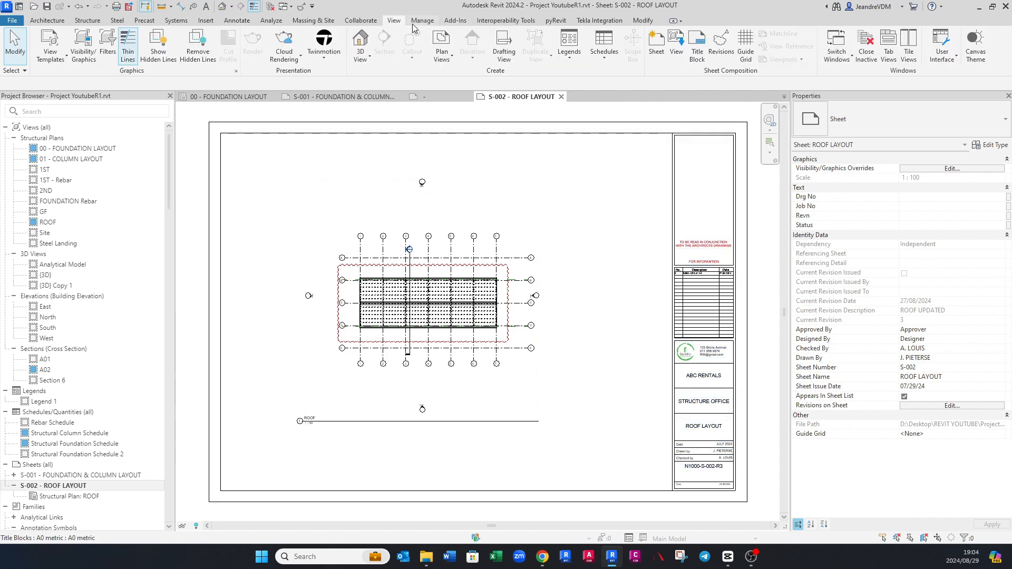
{"action": "left_click", "coordinate": [721, 45]}
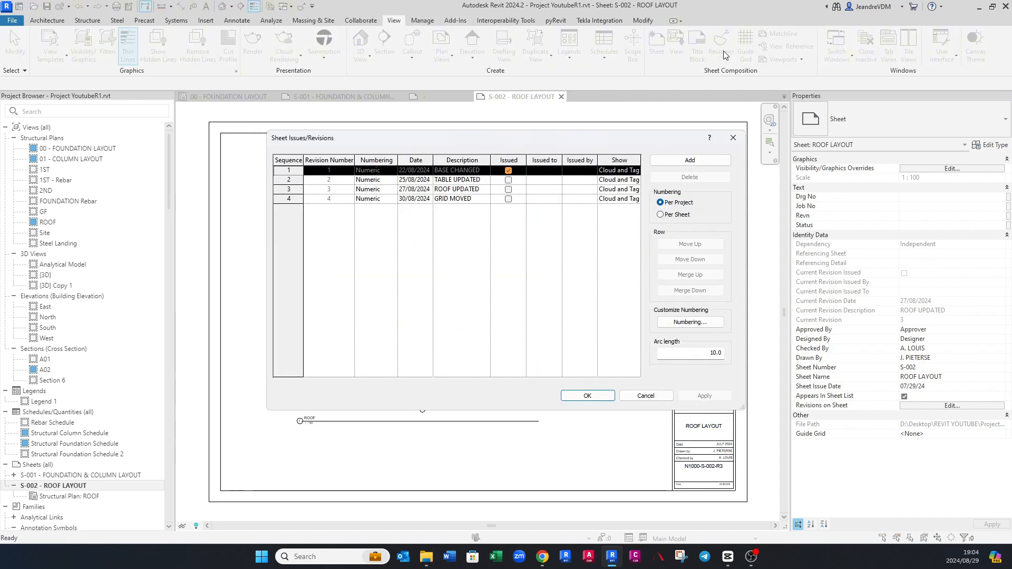
{"action": "left_click", "coordinate": [676, 217]}
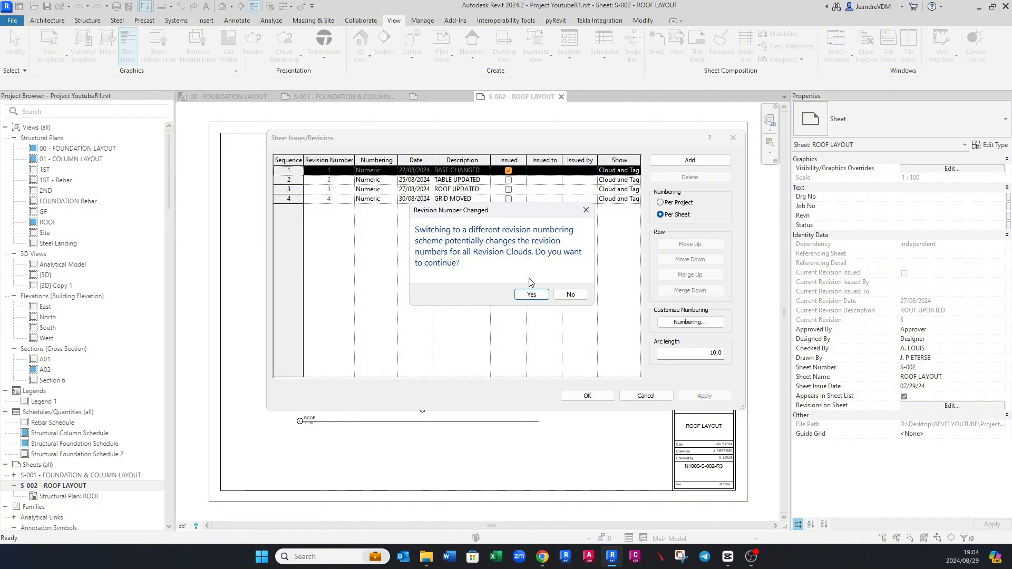
{"action": "left_click", "coordinate": [531, 294]}
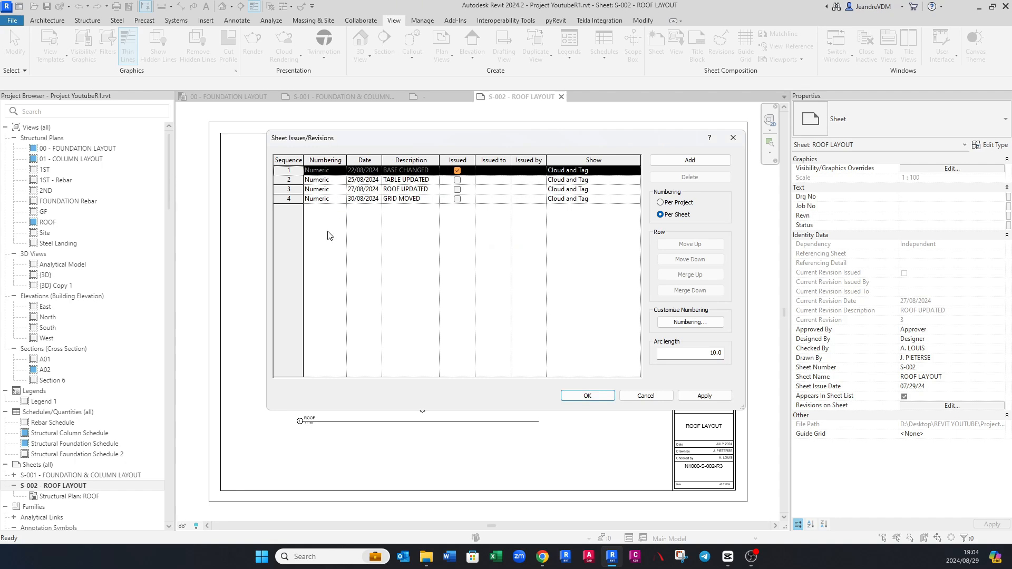
{"action": "left_click", "coordinate": [584, 397]}
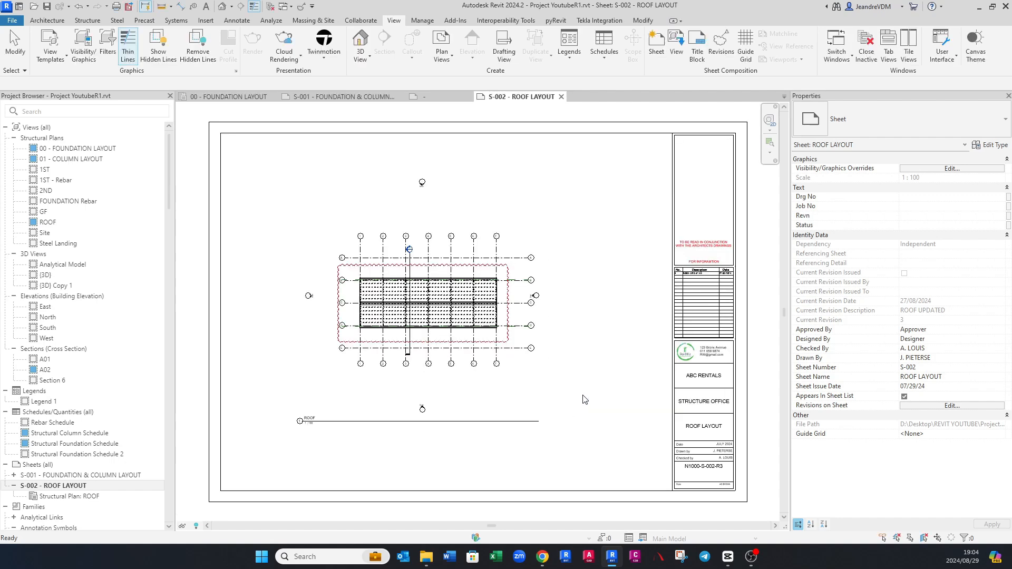
Step: Check how per-sheet numbering affects the revision table and drawing number in the S-002 title block
{"action": "scroll", "coordinate": [717, 266], "scroll_direction": "up", "scroll_amount": 5}
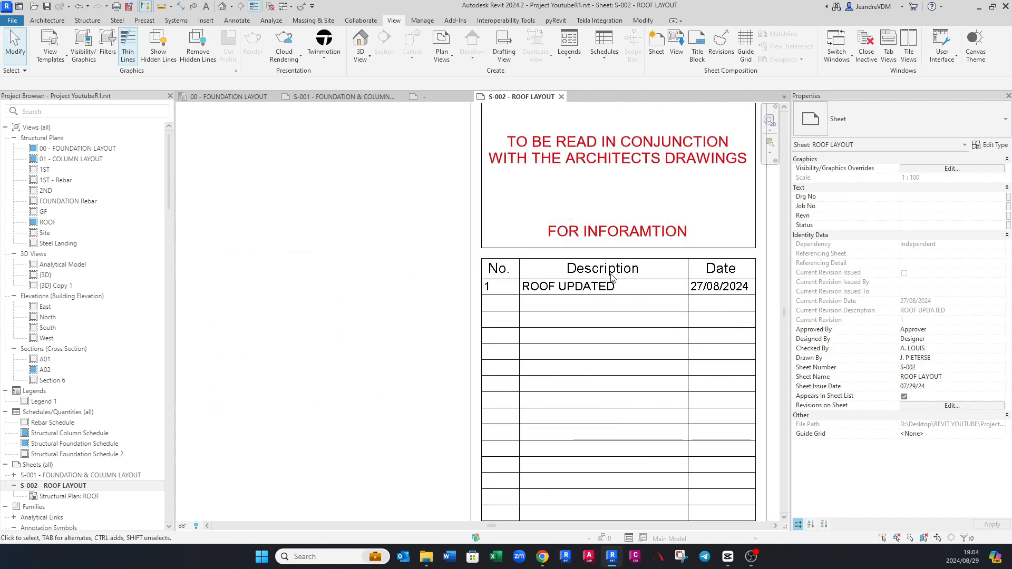
{"action": "scroll", "coordinate": [530, 349], "scroll_direction": "down", "scroll_amount": 5}
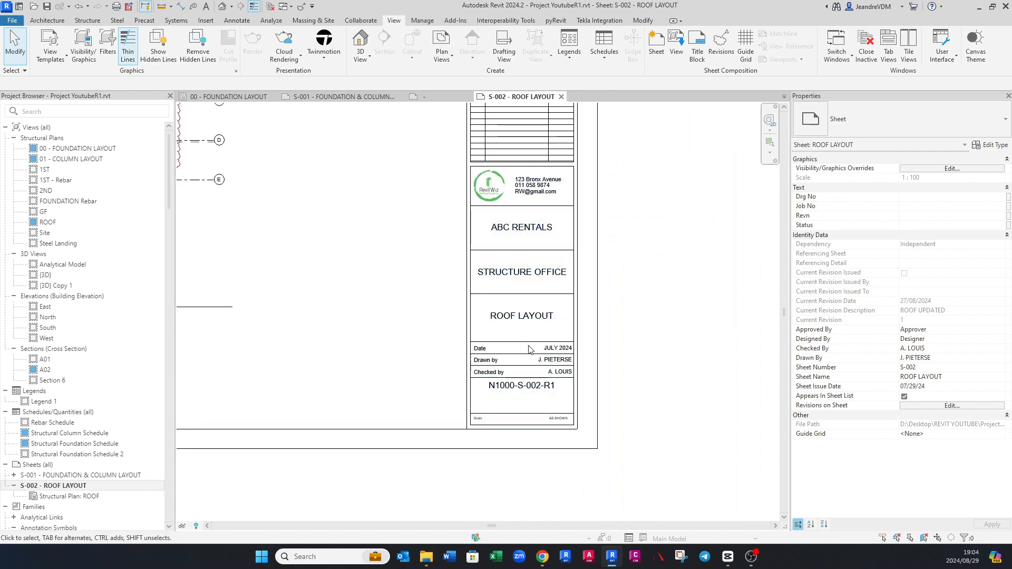
{"action": "scroll", "coordinate": [530, 349], "scroll_direction": "up", "scroll_amount": 2}
{"action": "scroll", "coordinate": [511, 340], "scroll_direction": "down", "scroll_amount": 4}
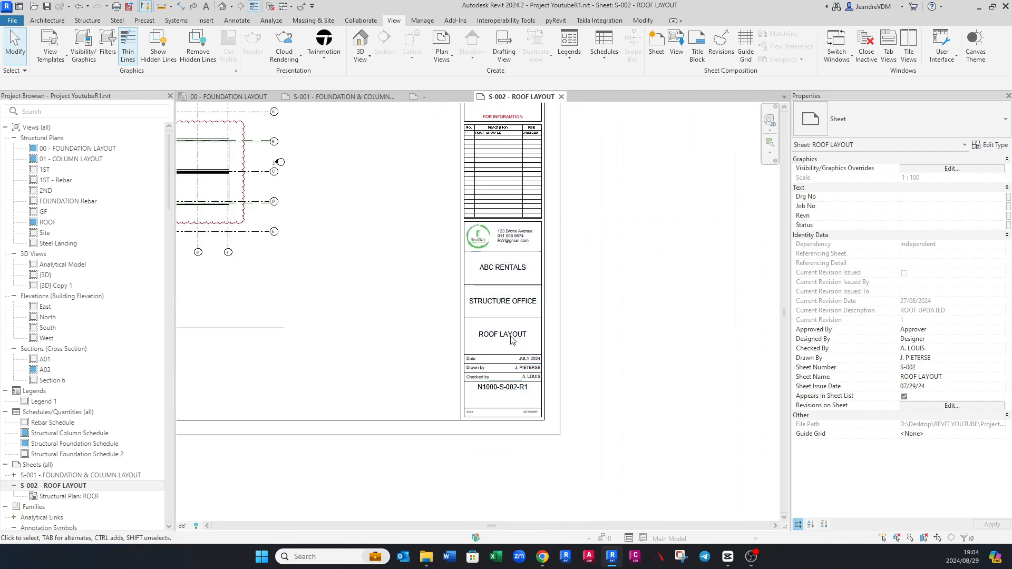
{"action": "scroll", "coordinate": [507, 254], "scroll_direction": "up", "scroll_amount": 4}
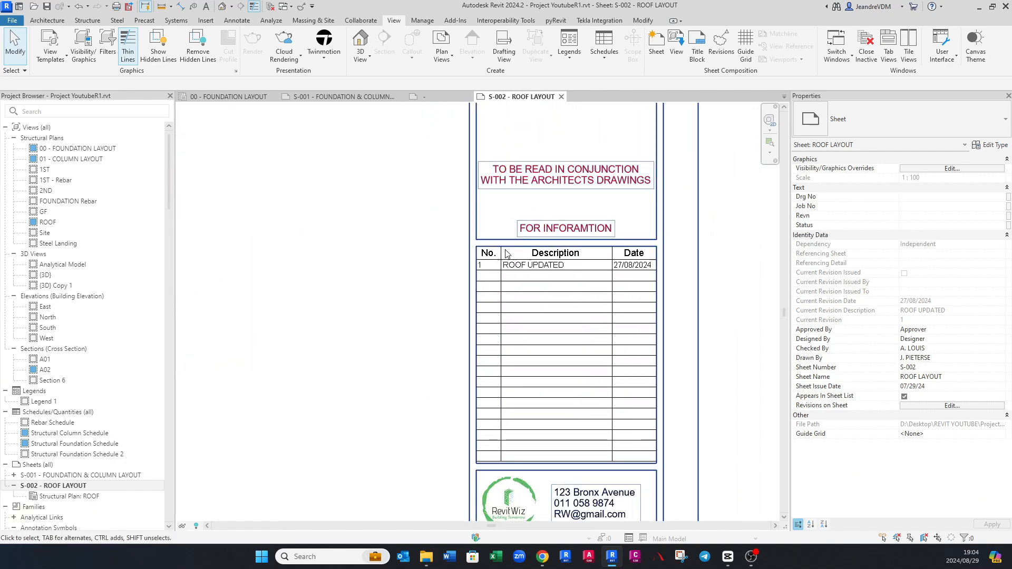
{"action": "scroll", "coordinate": [500, 269], "scroll_direction": "up", "scroll_amount": 1}
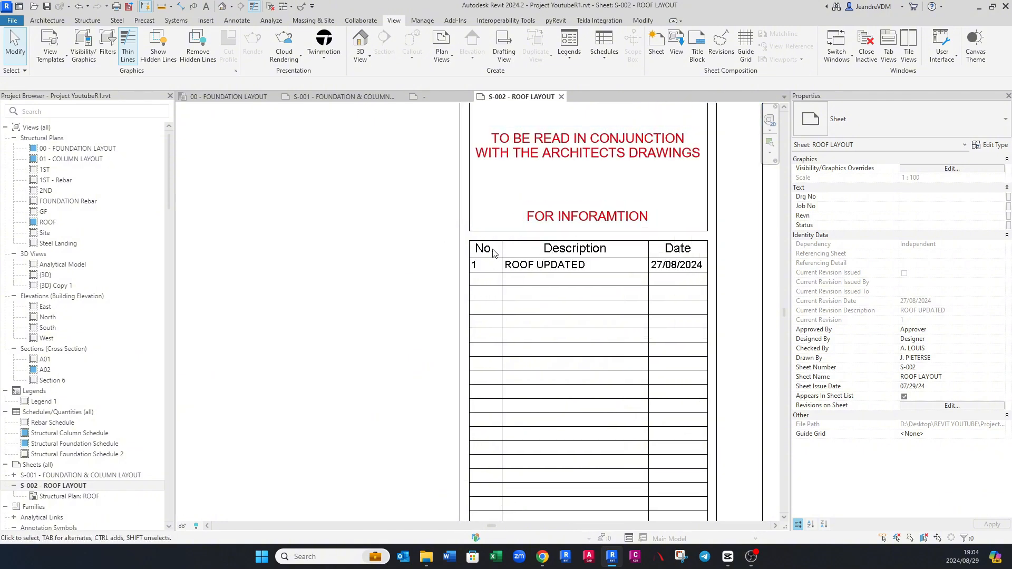
{"action": "scroll", "coordinate": [493, 253], "scroll_direction": "down", "scroll_amount": 1}
{"action": "scroll", "coordinate": [573, 276], "scroll_direction": "down", "scroll_amount": 1}
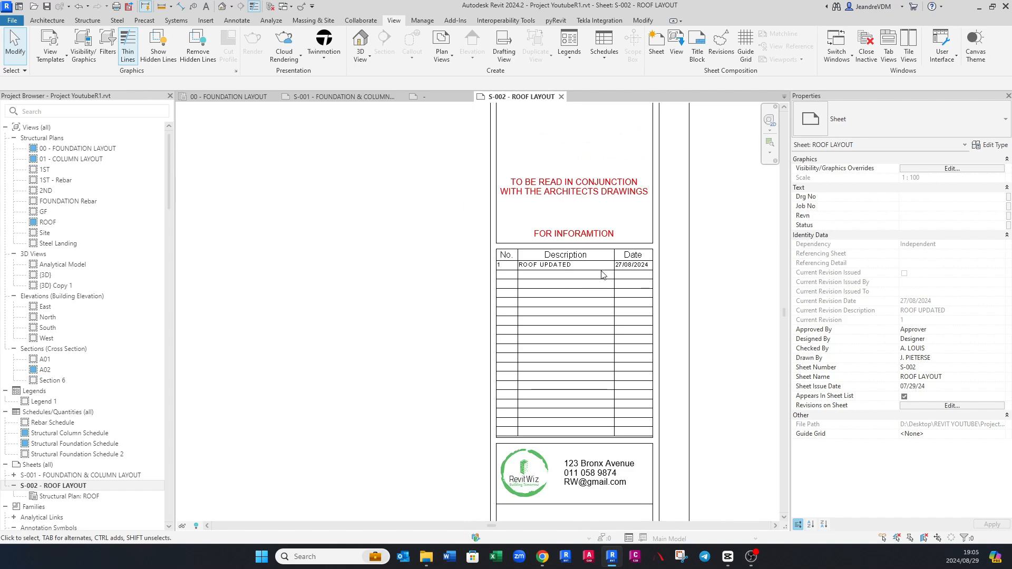
Step: Change the status text in the S-002 title block to FOR TENDER
{"action": "scroll", "coordinate": [603, 275], "scroll_direction": "up", "scroll_amount": 2}
{"action": "left_click", "coordinate": [551, 256]}
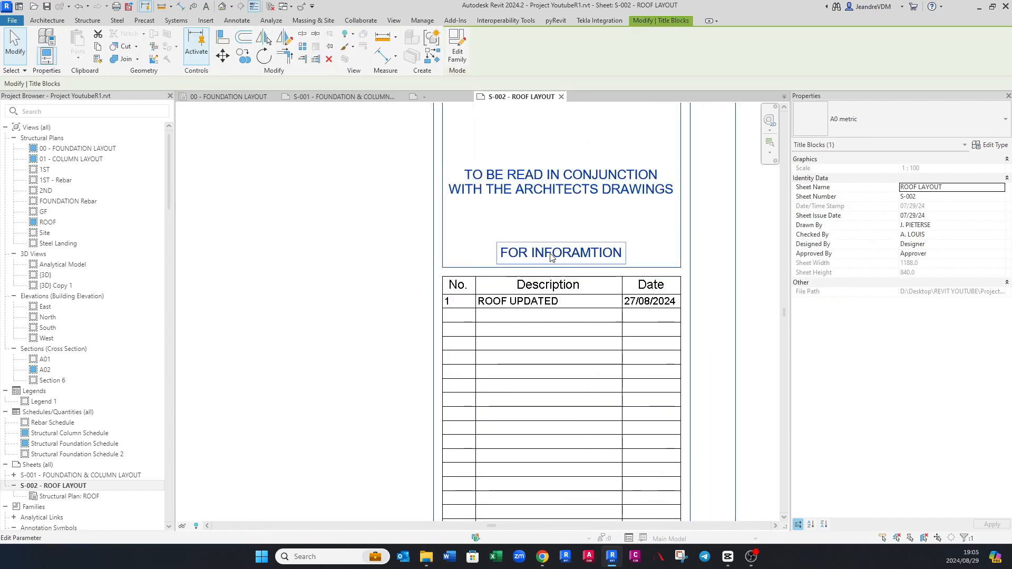
{"action": "double_click", "coordinate": [550, 257]}
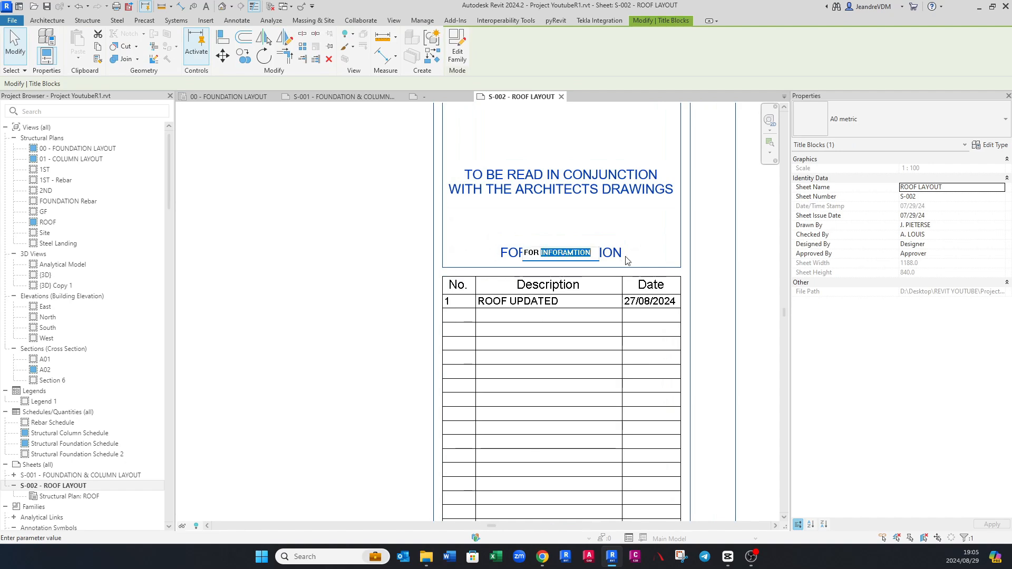
{"action": "type", "text": "TN"}
{"action": "type", "text": "NDER"}
{"action": "left_click", "coordinate": [626, 259]}
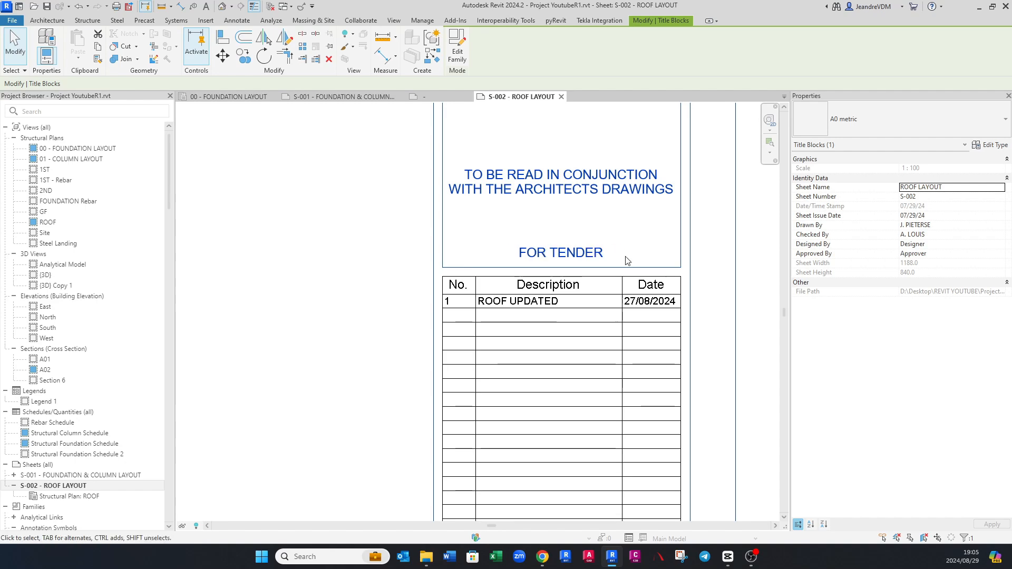
{"action": "left_click", "coordinate": [612, 259]}
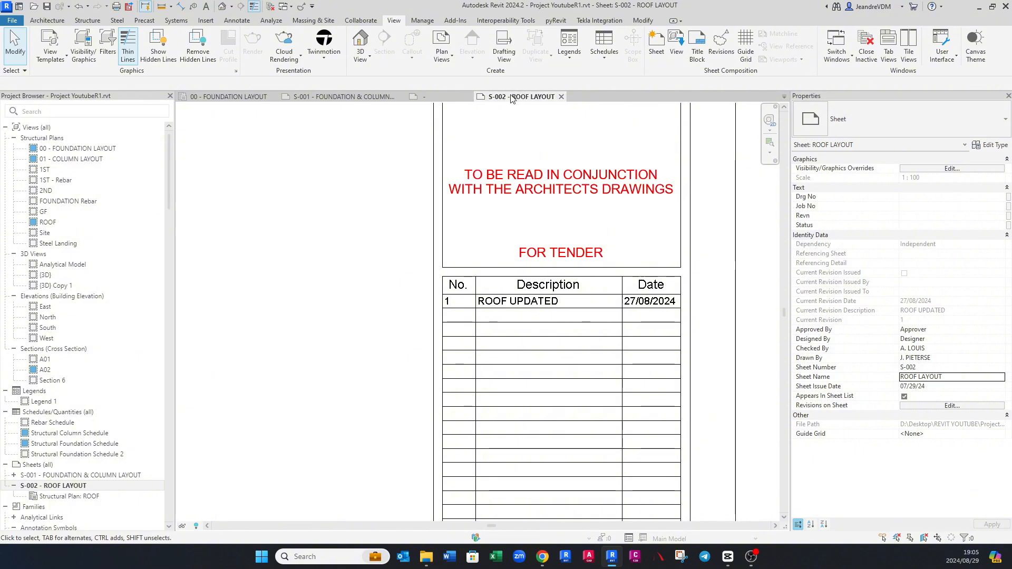
Step: Review the available numbering sequences in the sheet revisions settings and clear the issued status of sequence 1, BASE CHANGED
{"action": "left_click", "coordinate": [719, 52]}
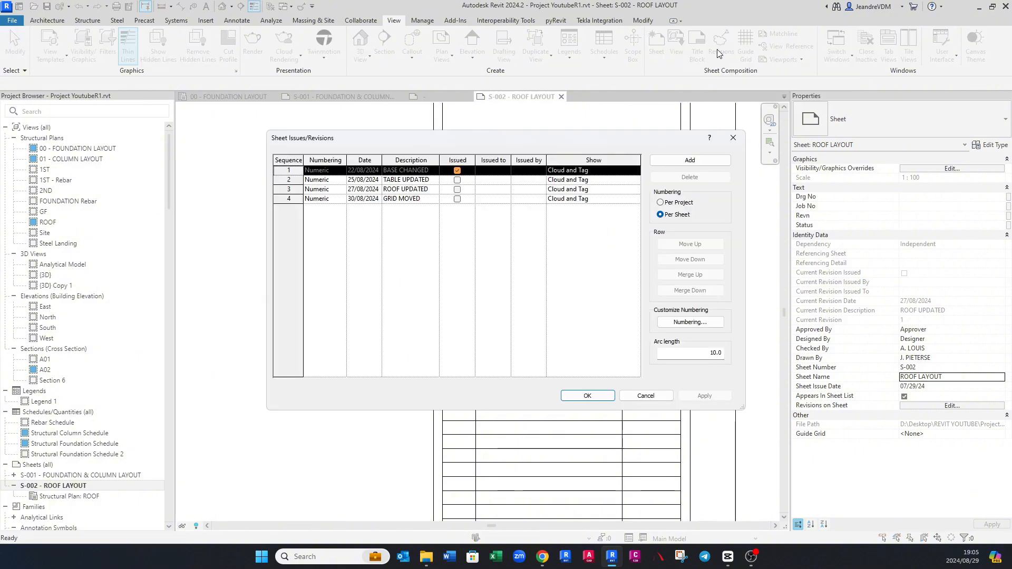
{"action": "left_click", "coordinate": [683, 323]}
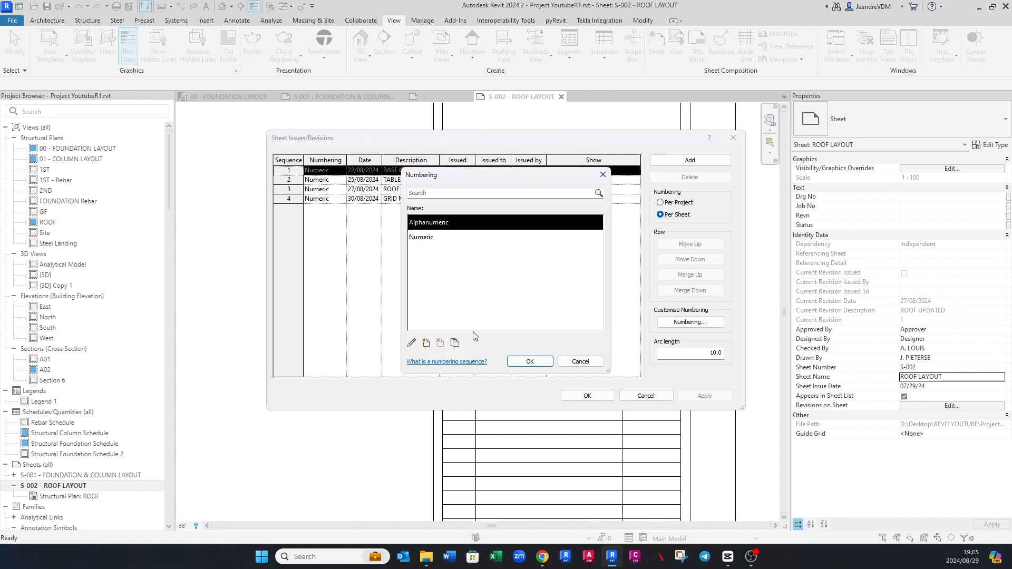
{"action": "left_click", "coordinate": [528, 362]}
{"action": "left_click", "coordinate": [457, 170]}
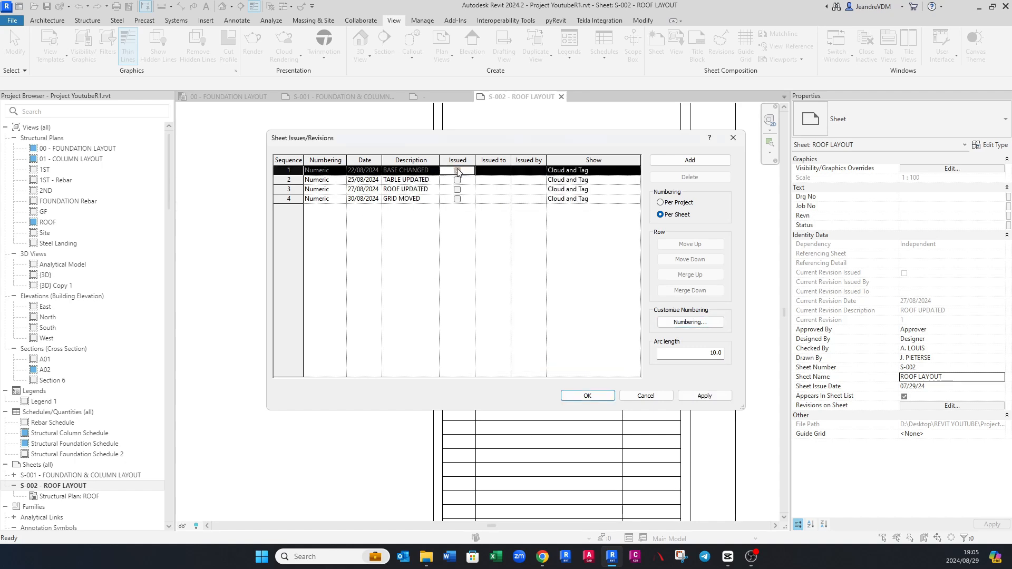
Step: Set the numbering of all four revisions to Alphanumeric and accept the changes
{"action": "left_click", "coordinate": [341, 170]}
{"action": "left_click", "coordinate": [324, 180]}
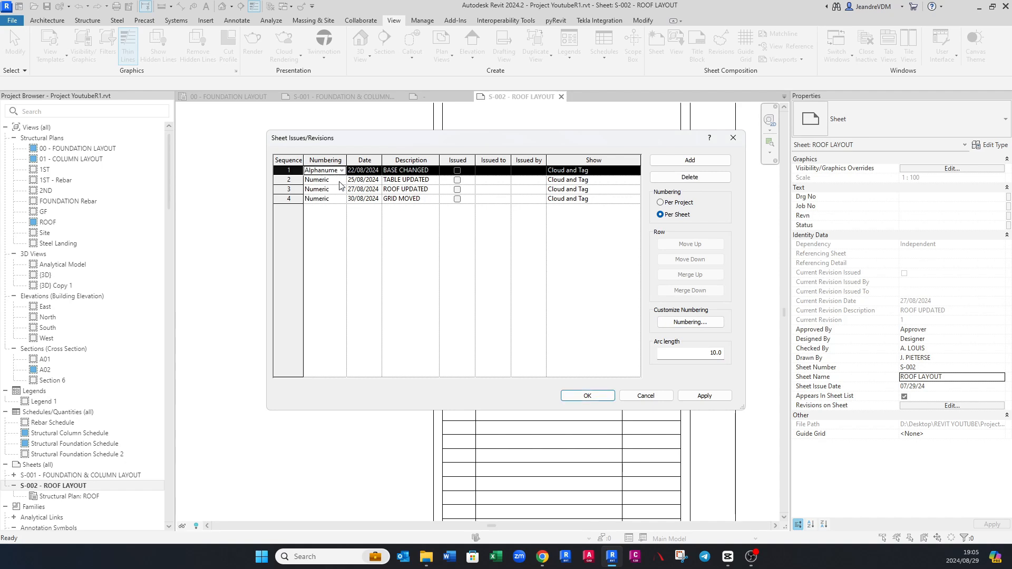
{"action": "left_click", "coordinate": [342, 179]}
{"action": "left_click", "coordinate": [336, 189]}
{"action": "left_click", "coordinate": [341, 189]}
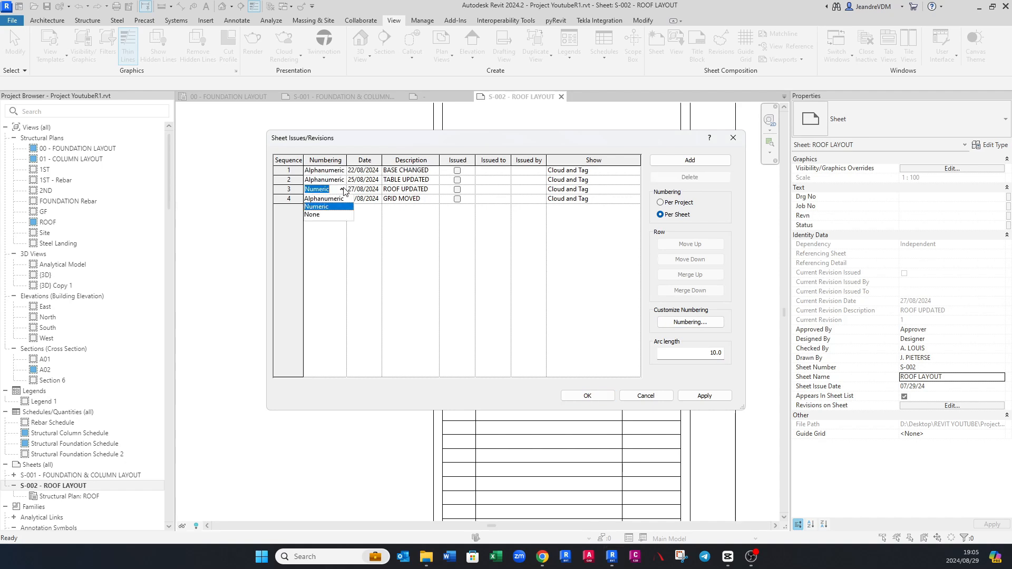
{"action": "left_click", "coordinate": [337, 199]}
{"action": "left_click", "coordinate": [342, 198]}
{"action": "left_click", "coordinate": [337, 209]}
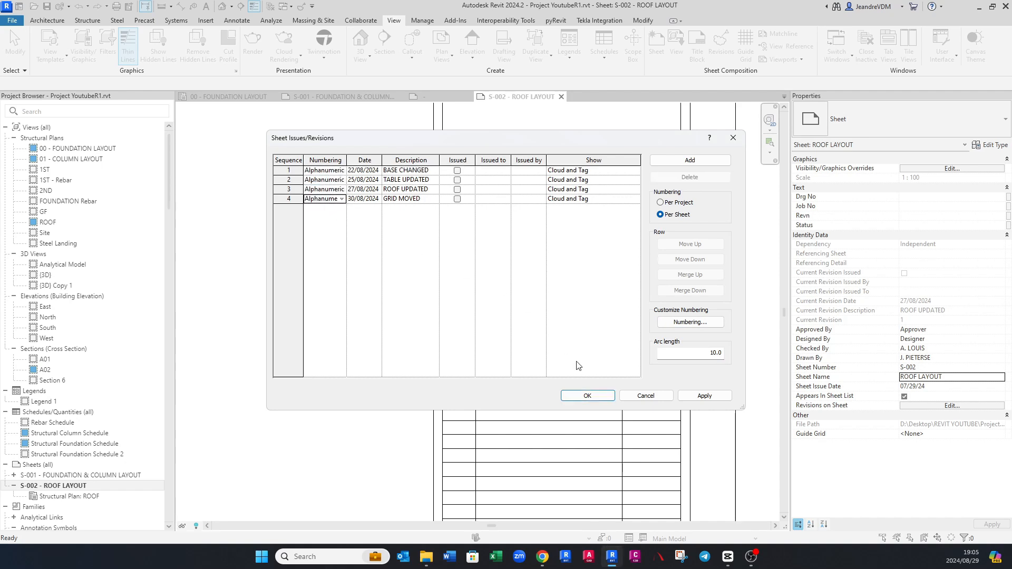
{"action": "left_click", "coordinate": [587, 396]}
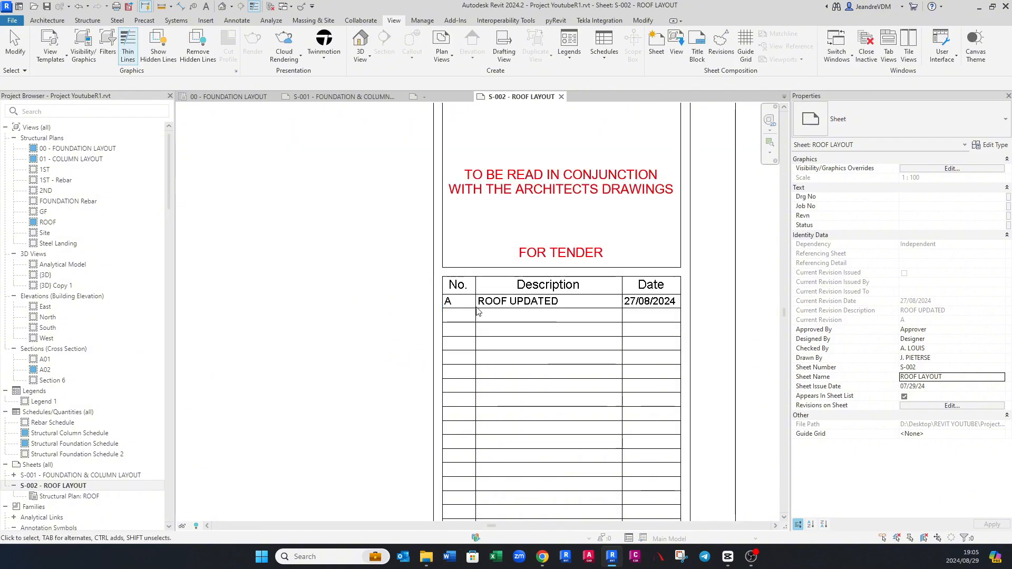
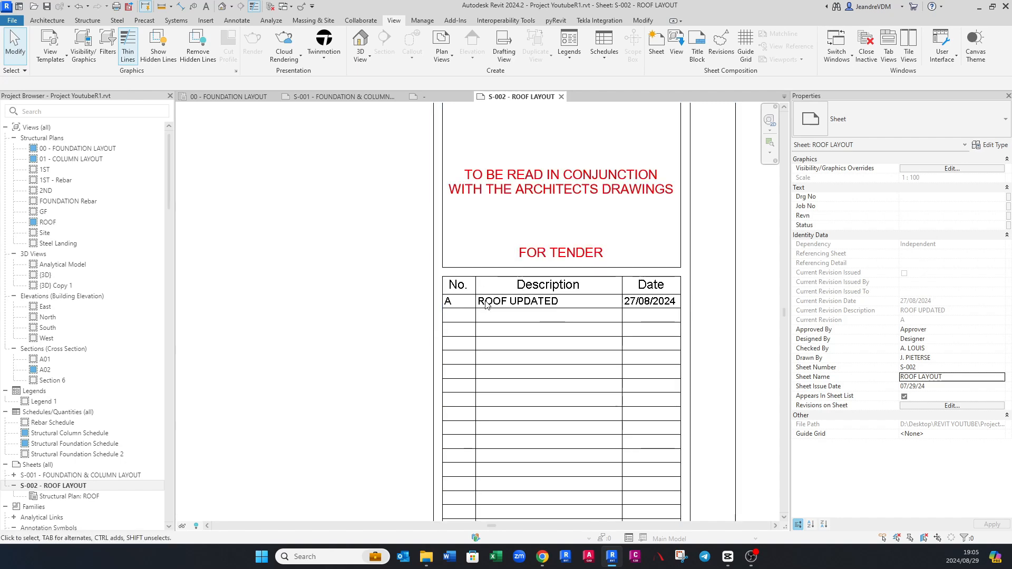
Step: Check how the alphanumeric revision numbering appears in the revision table and drawing number on sheet S-002
{"action": "scroll", "coordinate": [486, 305], "scroll_direction": "down", "scroll_amount": 3}
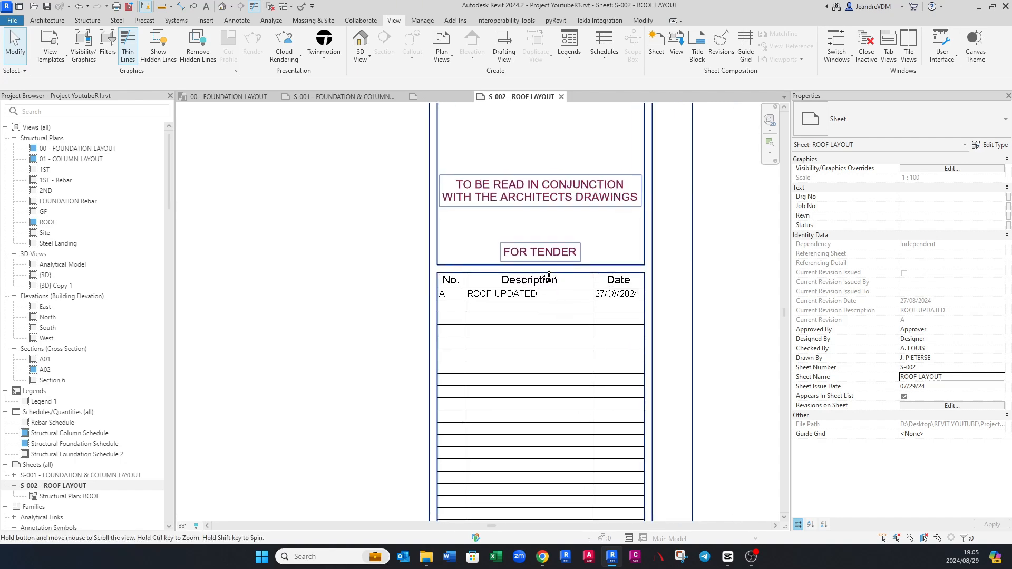
{"action": "scroll", "coordinate": [542, 264], "scroll_direction": "down", "scroll_amount": 3}
{"action": "middle_click_drag", "start_coordinate": [407, 255], "coordinate": [520, 278]}
{"action": "scroll", "coordinate": [519, 278], "scroll_direction": "down", "scroll_amount": 1}
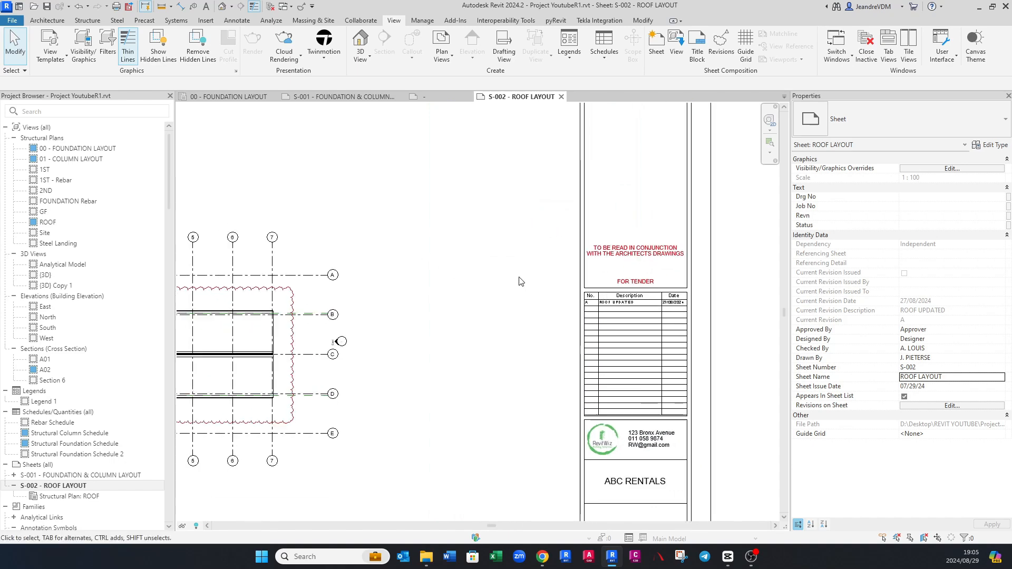
{"action": "scroll", "coordinate": [519, 280], "scroll_direction": "down", "scroll_amount": 1}
{"action": "middle_click", "coordinate": [445, 258]}
{"action": "middle_click", "coordinate": [445, 258]}
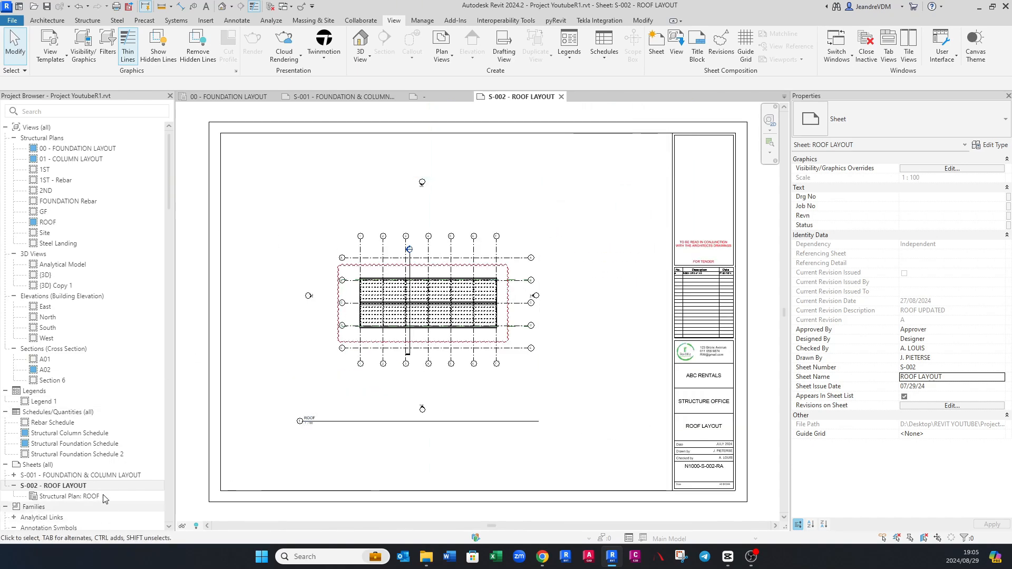
Step: Open sheet S-001 and examine the revision entries in its title block
{"action": "double_click", "coordinate": [79, 475]}
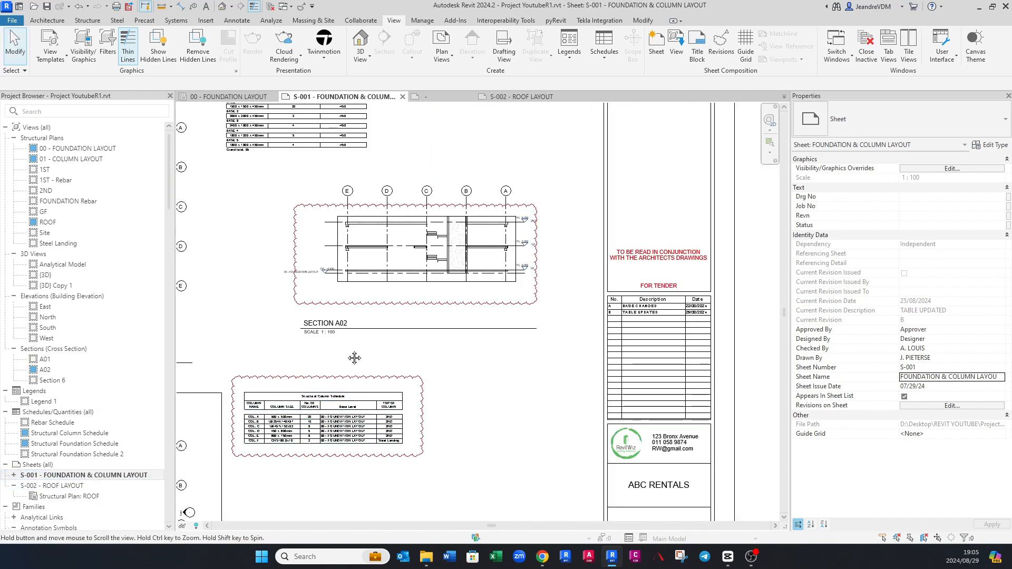
{"action": "middle_click_drag", "start_coordinate": [355, 358], "coordinate": [457, 353]}
{"action": "scroll", "coordinate": [457, 350], "scroll_direction": "down", "scroll_amount": 2}
{"action": "scroll", "coordinate": [446, 349], "scroll_direction": "up", "scroll_amount": 1}
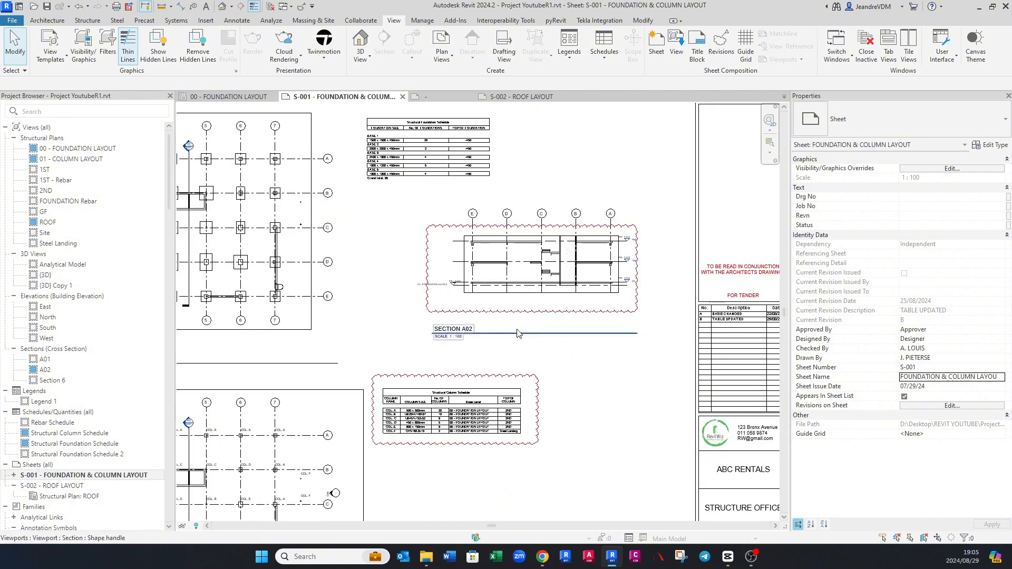
{"action": "scroll", "coordinate": [606, 317], "scroll_direction": "up", "scroll_amount": 2}
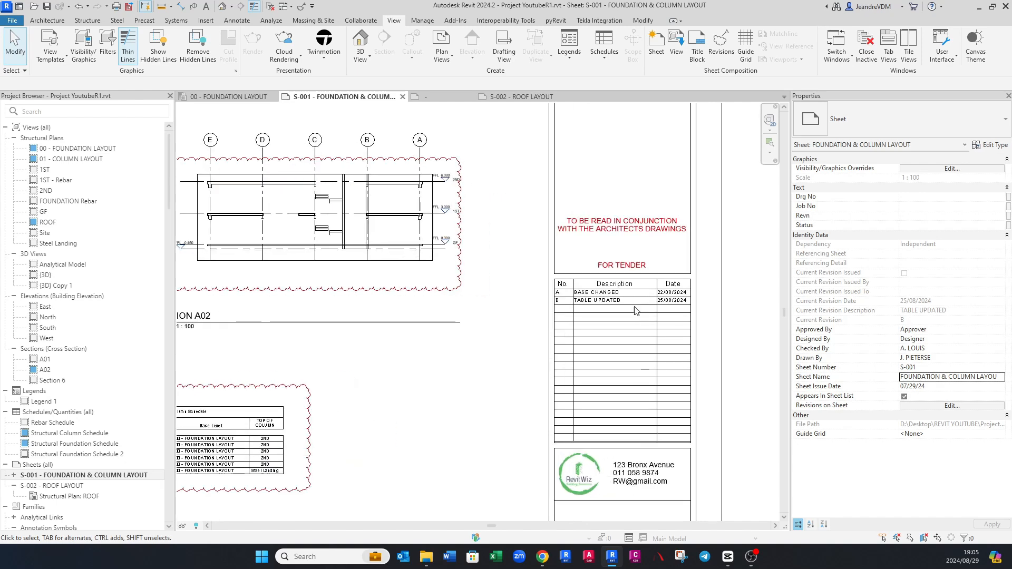
{"action": "scroll", "coordinate": [600, 302], "scroll_direction": "up", "scroll_amount": 2}
{"action": "scroll", "coordinate": [653, 302], "scroll_direction": "down", "scroll_amount": 3}
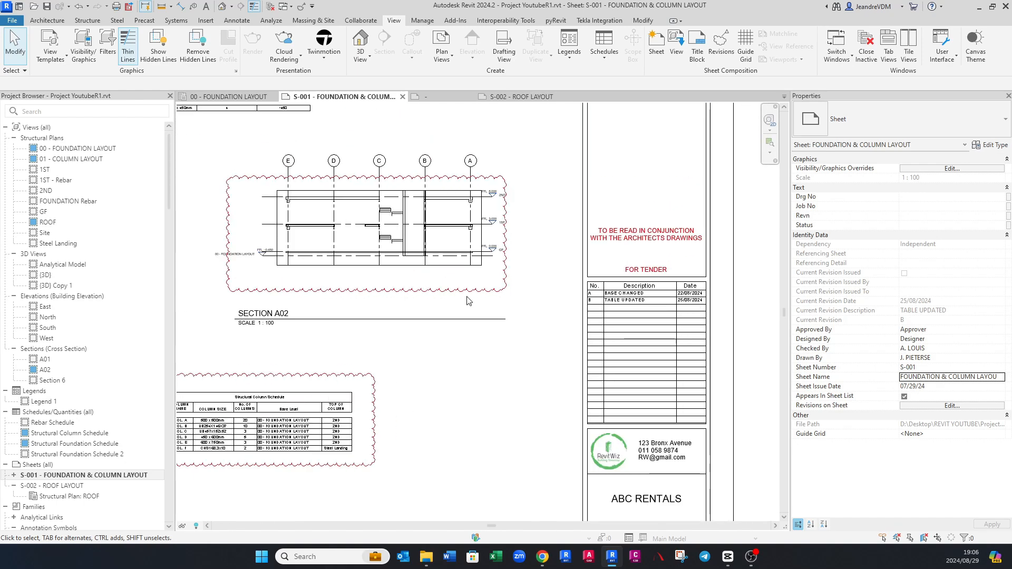
{"action": "scroll", "coordinate": [514, 301], "scroll_direction": "up", "scroll_amount": 1}
{"action": "scroll", "coordinate": [494, 302], "scroll_direction": "down", "scroll_amount": 1}
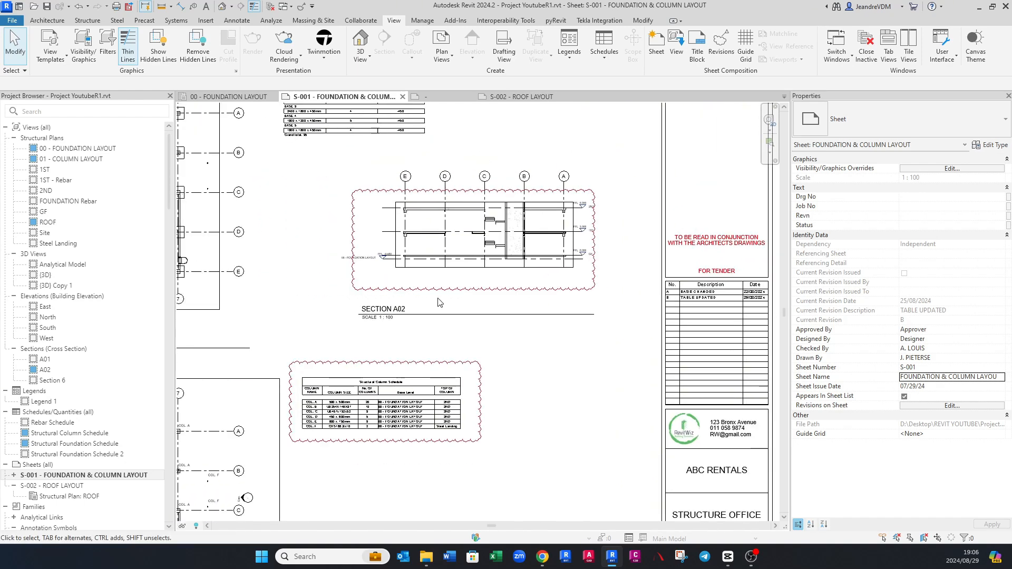
Step: Inspect the revision assigned to the cloud around Section A02 and compare the sheet's clouds with the revision table
{"action": "left_click", "coordinate": [424, 289]}
{"action": "key", "text": "Escape"}
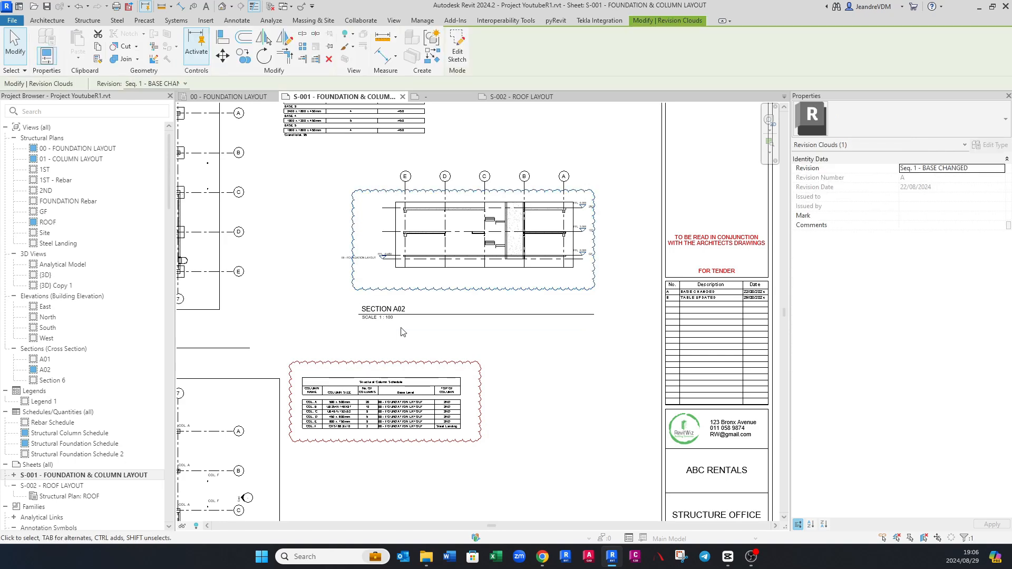
{"action": "scroll", "coordinate": [378, 403], "scroll_direction": "up", "scroll_amount": 1}
{"action": "scroll", "coordinate": [357, 368], "scroll_direction": "down", "scroll_amount": 2}
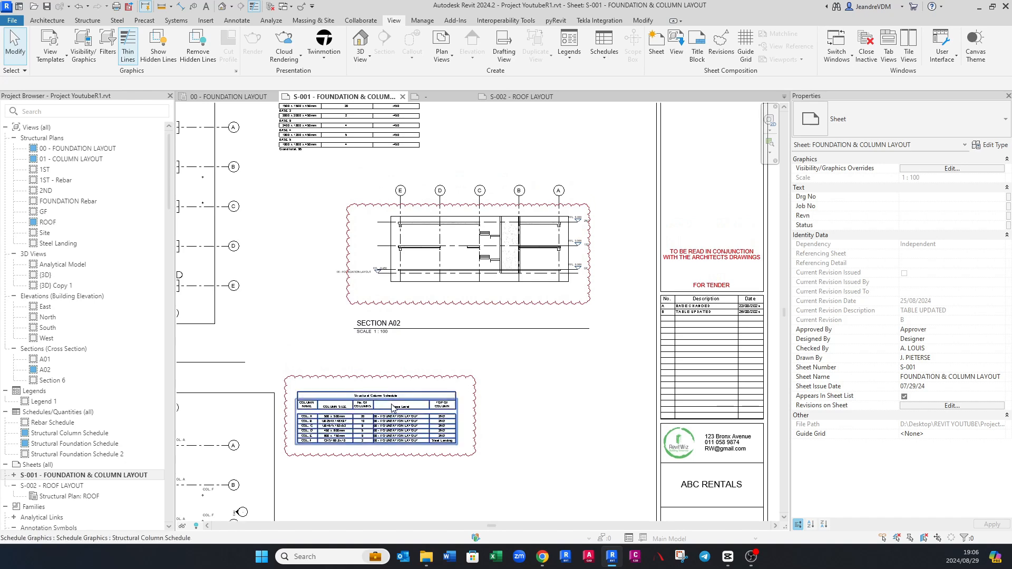
{"action": "scroll", "coordinate": [383, 427], "scroll_direction": "up", "scroll_amount": 1}
{"action": "scroll", "coordinate": [603, 309], "scroll_direction": "up", "scroll_amount": 2}
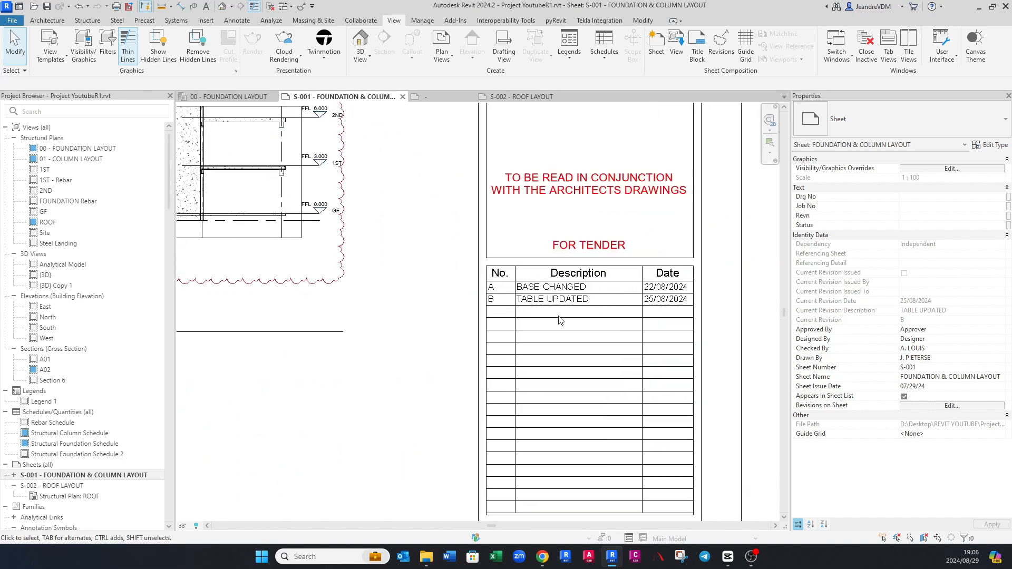
{"action": "scroll", "coordinate": [559, 319], "scroll_direction": "down", "scroll_amount": 3}
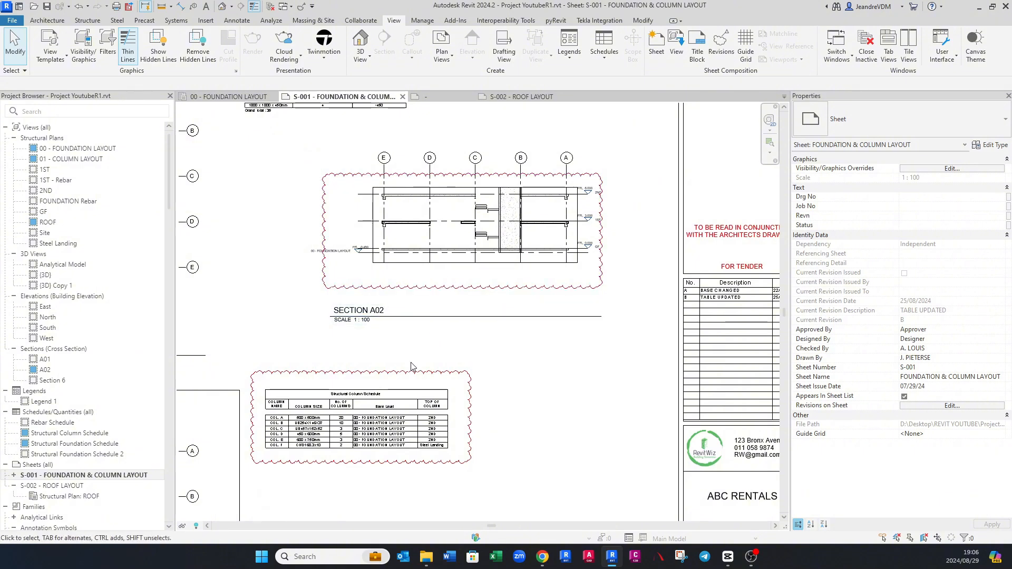
{"action": "middle_click_drag", "start_coordinate": [503, 277], "coordinate": [498, 300]}
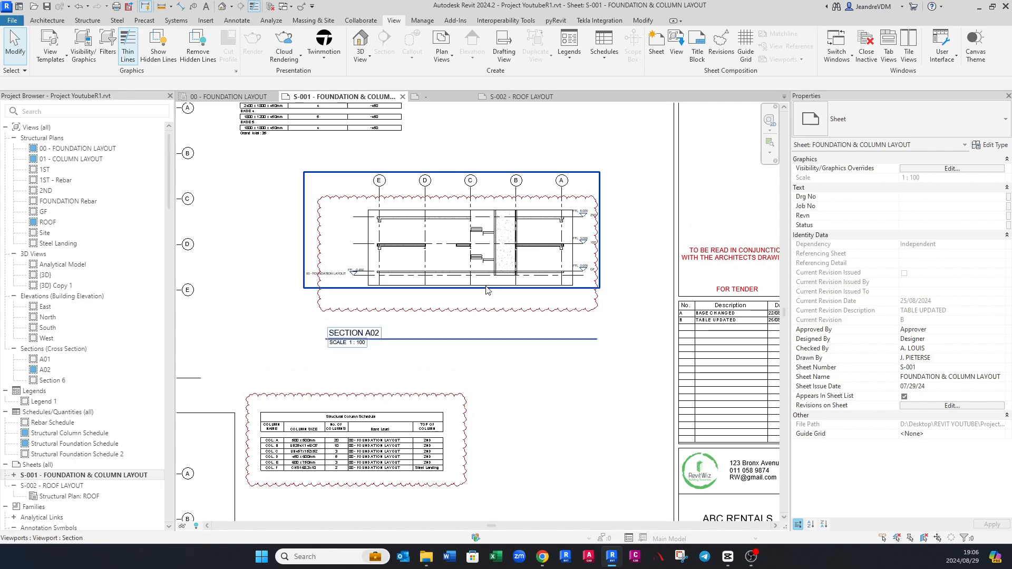
{"action": "middle_click_drag", "start_coordinate": [487, 290], "coordinate": [472, 314]}
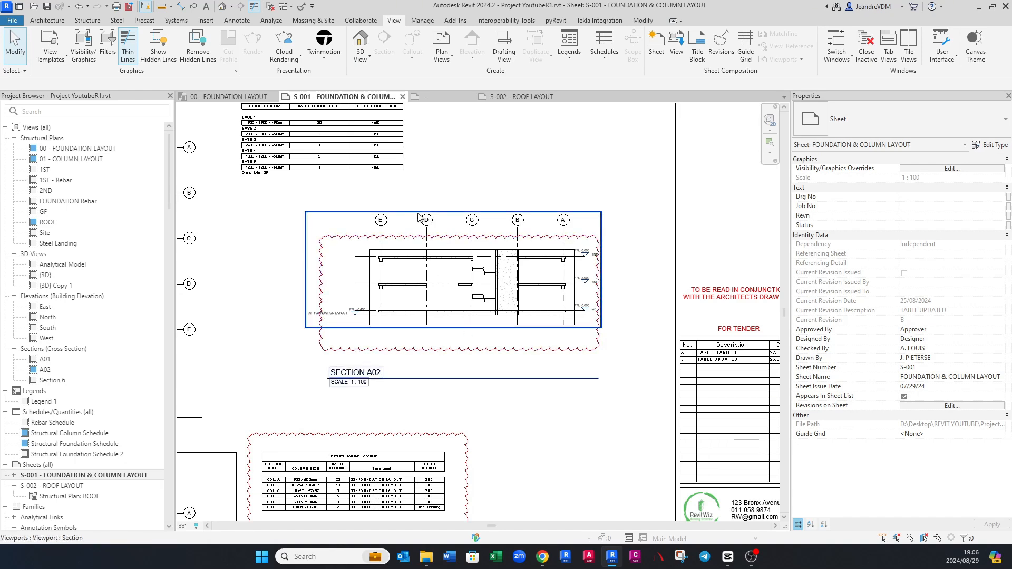
Step: Tag the revision cloud around Section A02 by category, using a horizontal tag with an attached-end leader above the cloud
{"action": "left_click", "coordinate": [239, 22]}
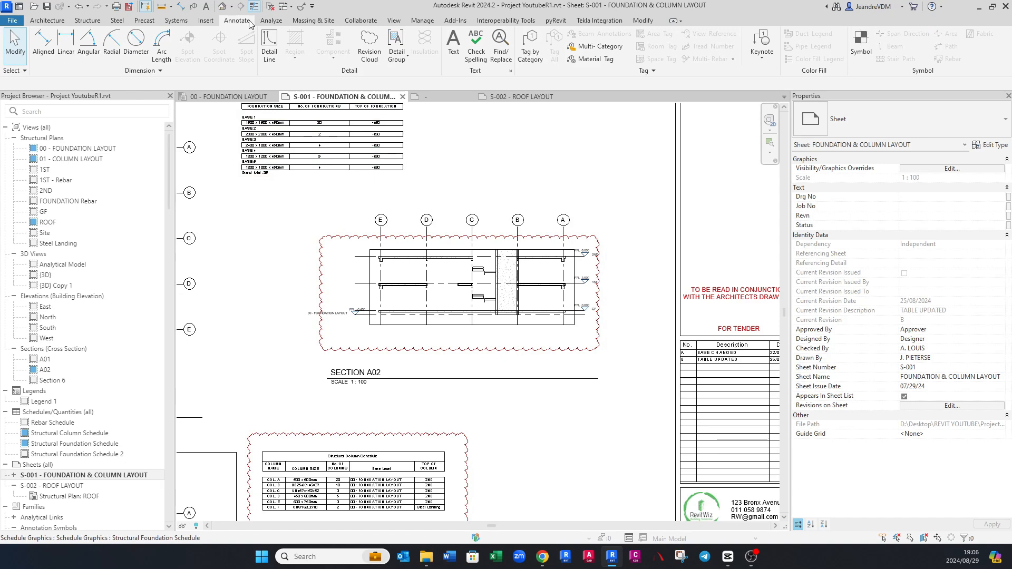
{"action": "left_click", "coordinate": [529, 50]}
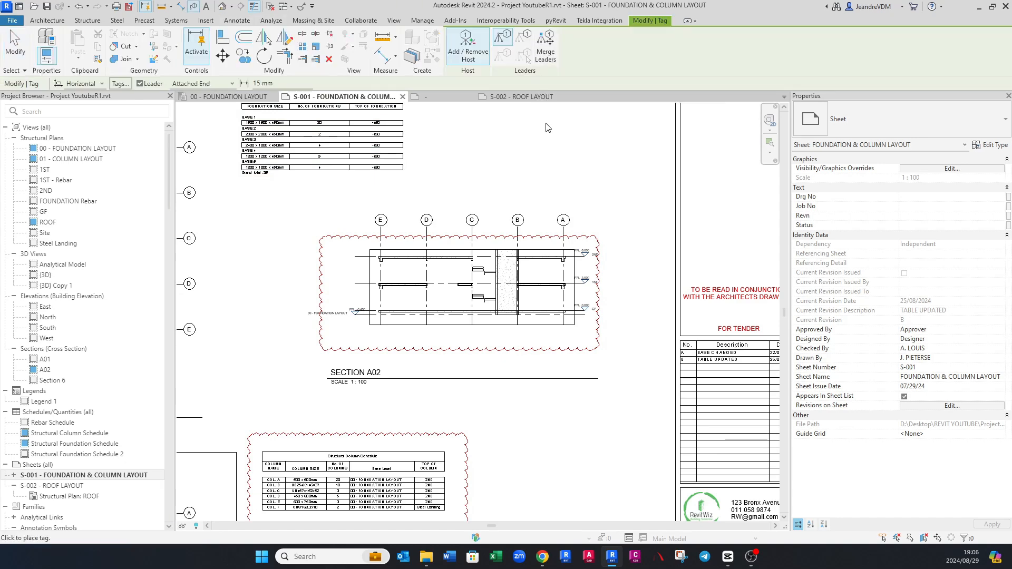
{"action": "left_click", "coordinate": [548, 237]}
{"action": "scroll", "coordinate": [547, 237], "scroll_direction": "up", "scroll_amount": 3}
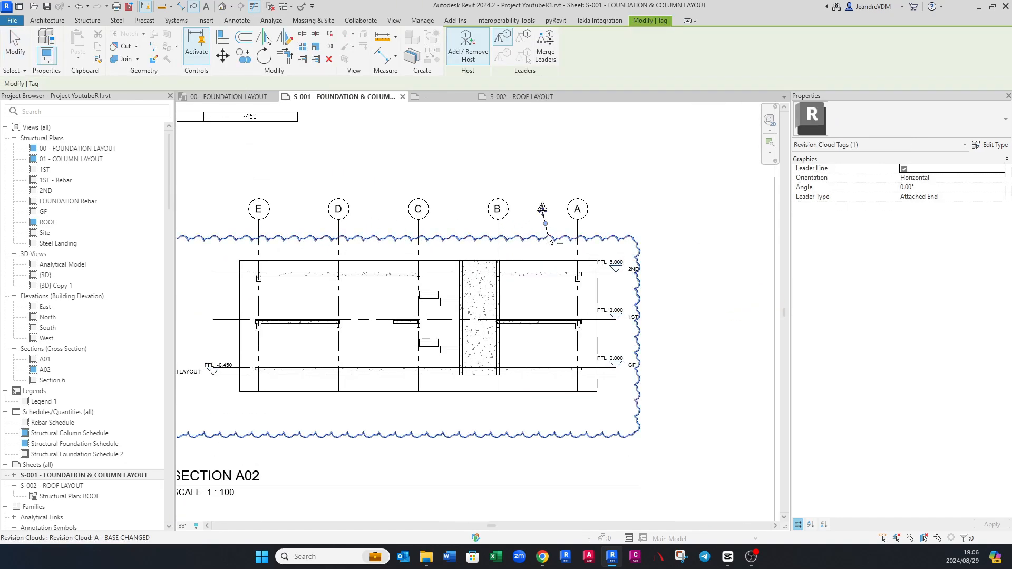
{"action": "scroll", "coordinate": [551, 212], "scroll_direction": "up", "scroll_amount": 3}
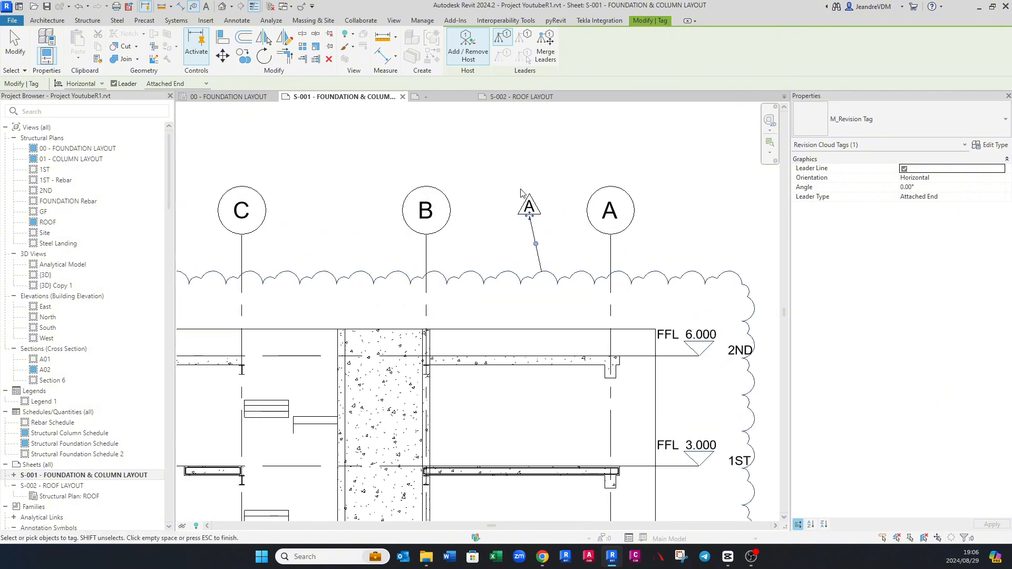
{"action": "scroll", "coordinate": [527, 190], "scroll_direction": "down", "scroll_amount": 5}
{"action": "scroll", "coordinate": [672, 297], "scroll_direction": "up", "scroll_amount": 4}
{"action": "scroll", "coordinate": [673, 297], "scroll_direction": "down", "scroll_amount": 2}
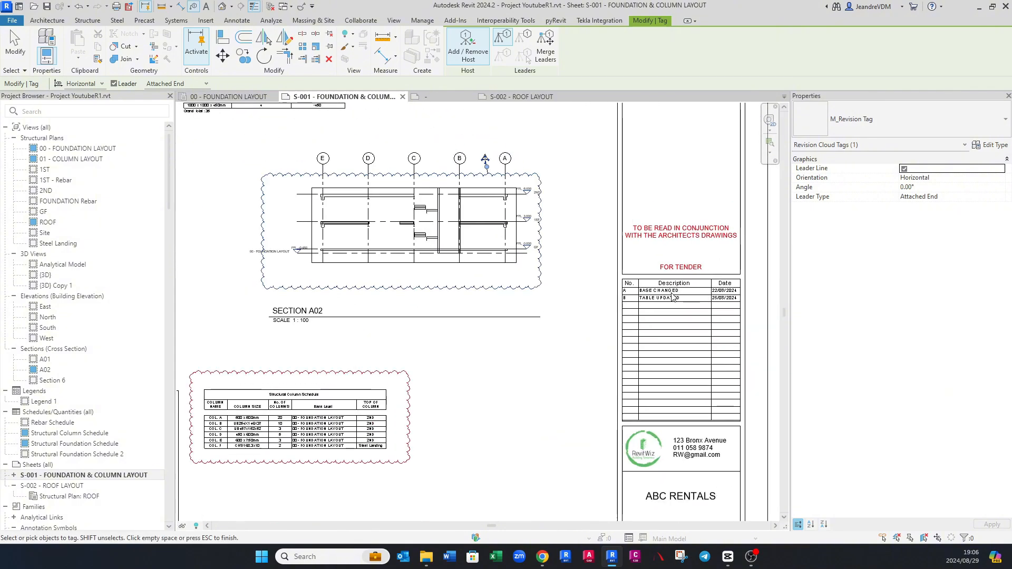
{"action": "scroll", "coordinate": [672, 297], "scroll_direction": "down", "scroll_amount": 1}
Step: Tag the revision cloud around the Structural Column Schedule by category, with an attached-end leader, and compare it with the revision table
{"action": "left_click", "coordinate": [363, 362]}
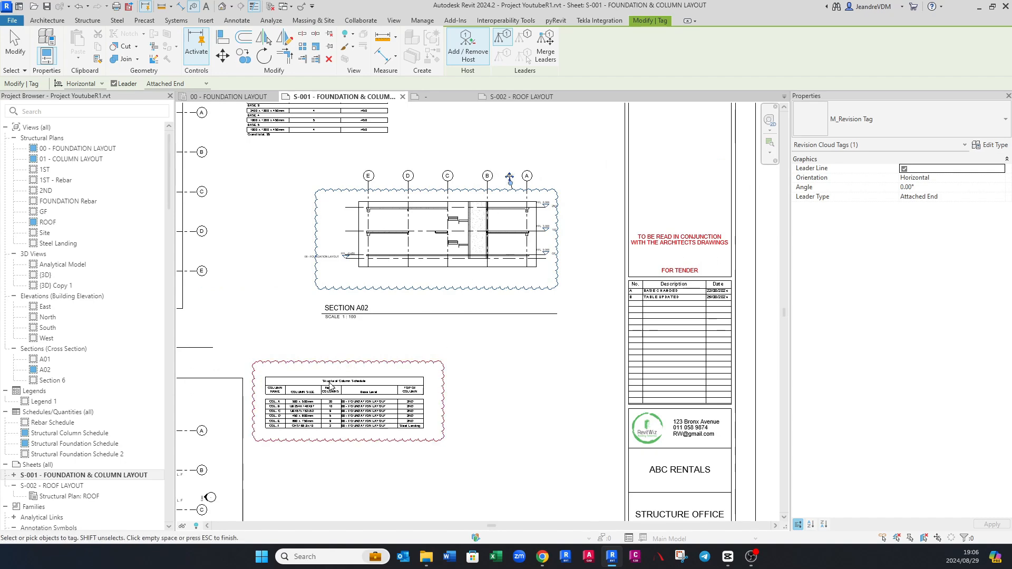
{"action": "scroll", "coordinate": [364, 363], "scroll_direction": "up", "scroll_amount": 3}
{"action": "scroll", "coordinate": [392, 347], "scroll_direction": "down", "scroll_amount": 3}
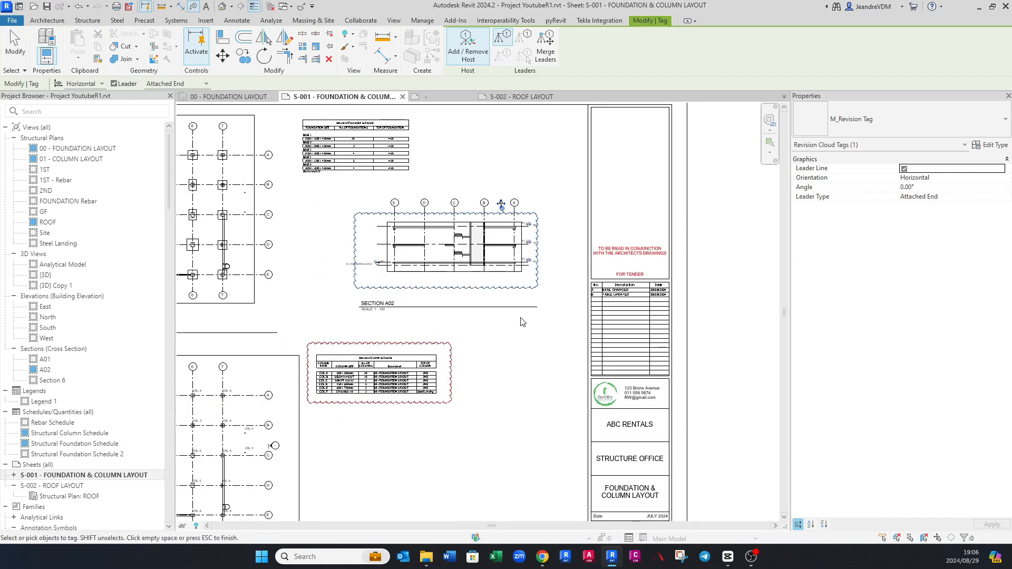
{"action": "left_click", "coordinate": [527, 164]}
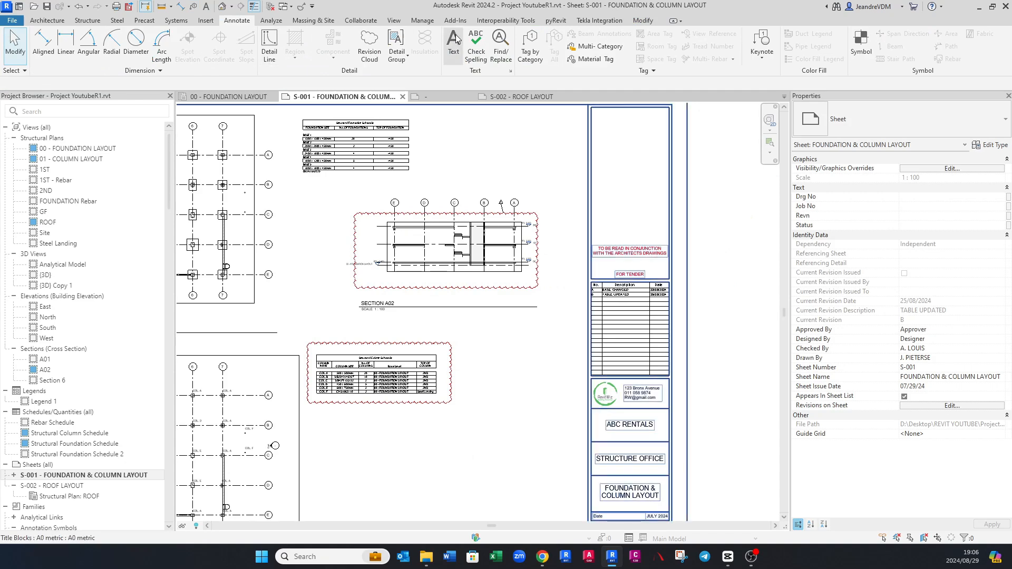
{"action": "left_click", "coordinate": [530, 48]}
{"action": "scroll", "coordinate": [415, 344], "scroll_direction": "up", "scroll_amount": 3}
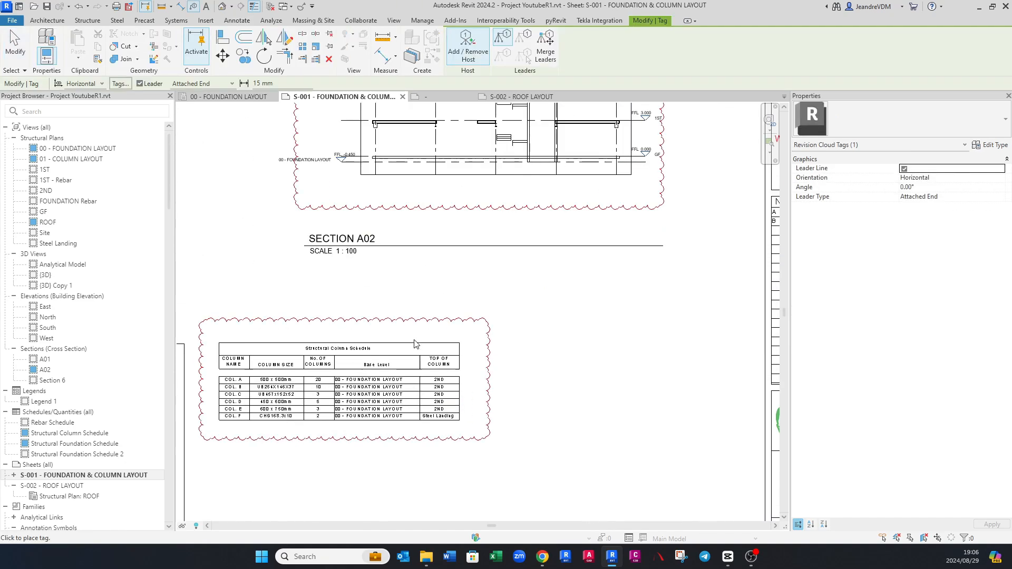
{"action": "left_click", "coordinate": [421, 317]}
{"action": "scroll", "coordinate": [420, 308], "scroll_direction": "up", "scroll_amount": 3}
{"action": "scroll", "coordinate": [414, 294], "scroll_direction": "down", "scroll_amount": 4}
{"action": "scroll", "coordinate": [701, 261], "scroll_direction": "up", "scroll_amount": 3}
{"action": "middle_click_drag", "start_coordinate": [696, 260], "coordinate": [471, 272]}
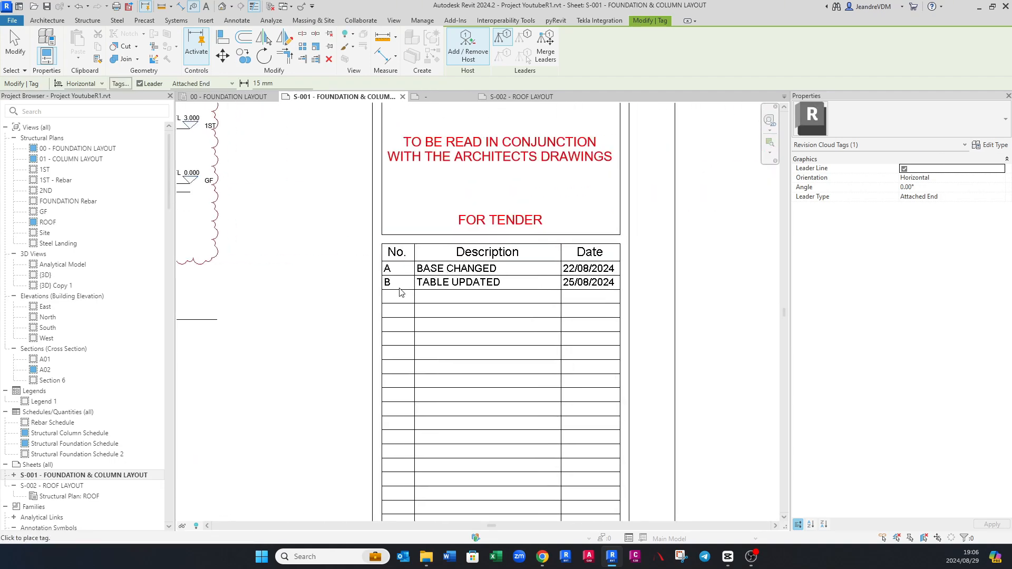
{"action": "scroll", "coordinate": [557, 271], "scroll_direction": "down", "scroll_amount": 3}
{"action": "middle_click_drag", "start_coordinate": [340, 326], "coordinate": [481, 326]}
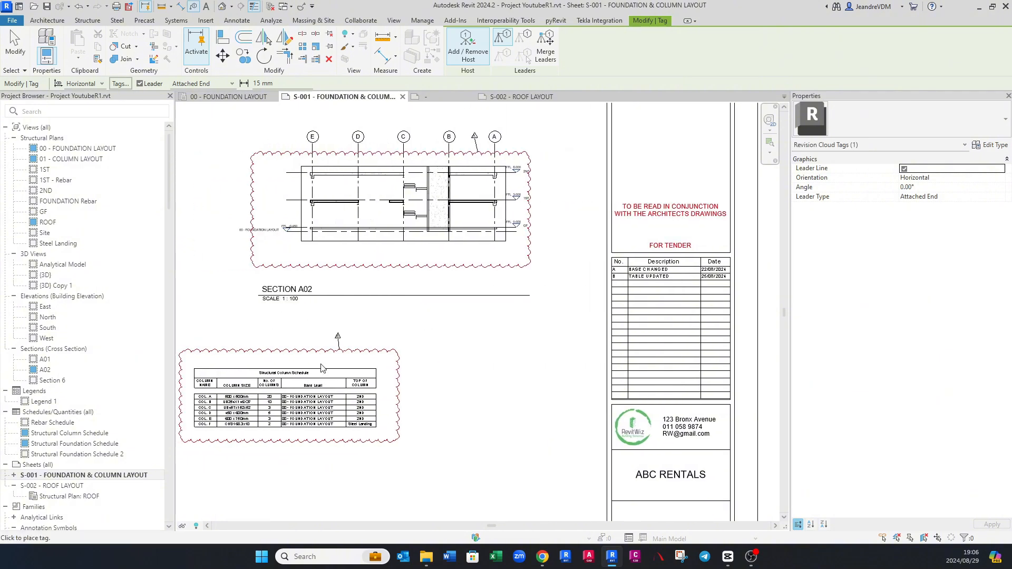
{"action": "key", "text": "Escape"}
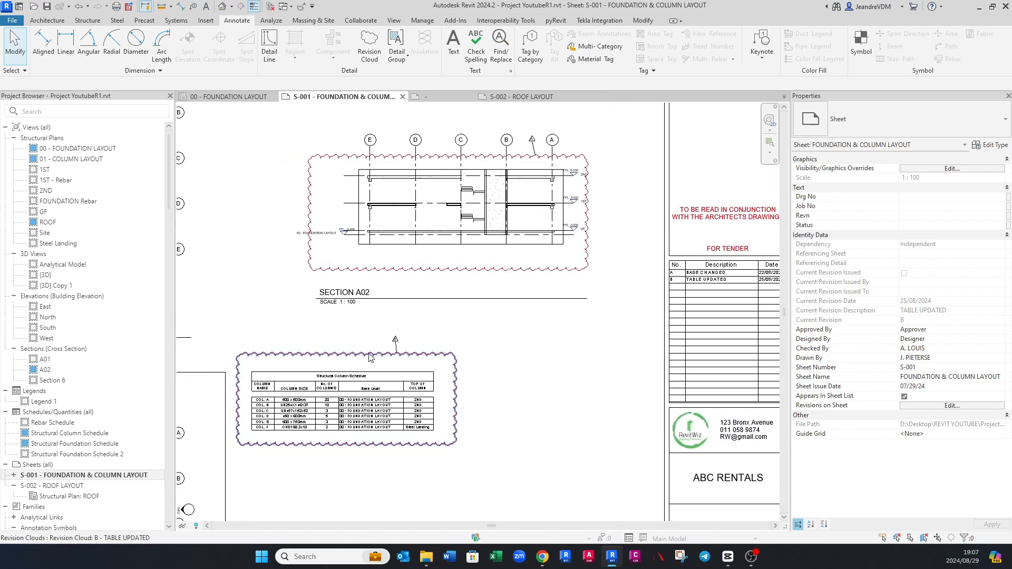
Step: Delete the revision tags on the clouds around the Structural Column Schedule and Section A02
{"action": "scroll", "coordinate": [203, 345], "scroll_direction": "up", "scroll_amount": 2}
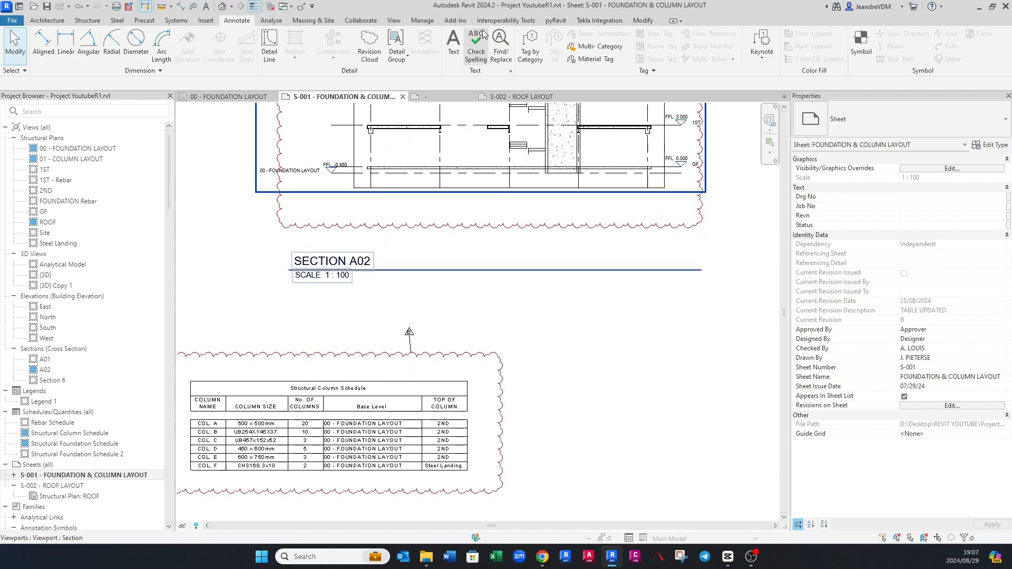
{"action": "left_click", "coordinate": [412, 342]}
{"action": "key", "text": "Escape"}
{"action": "scroll", "coordinate": [414, 343], "scroll_direction": "down", "scroll_amount": 2}
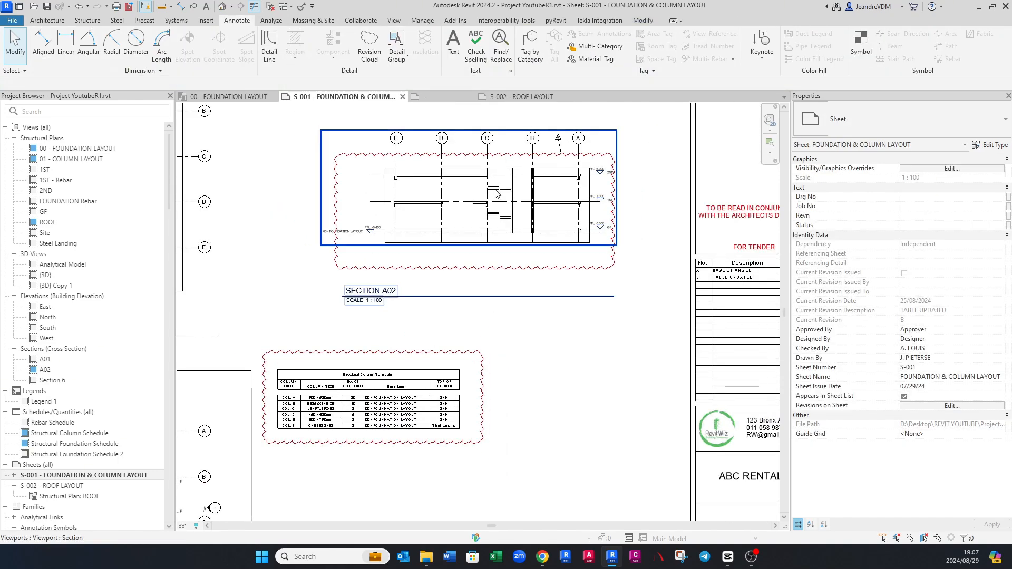
{"action": "left_click", "coordinate": [563, 149]}
{"action": "key", "text": "Delete"}
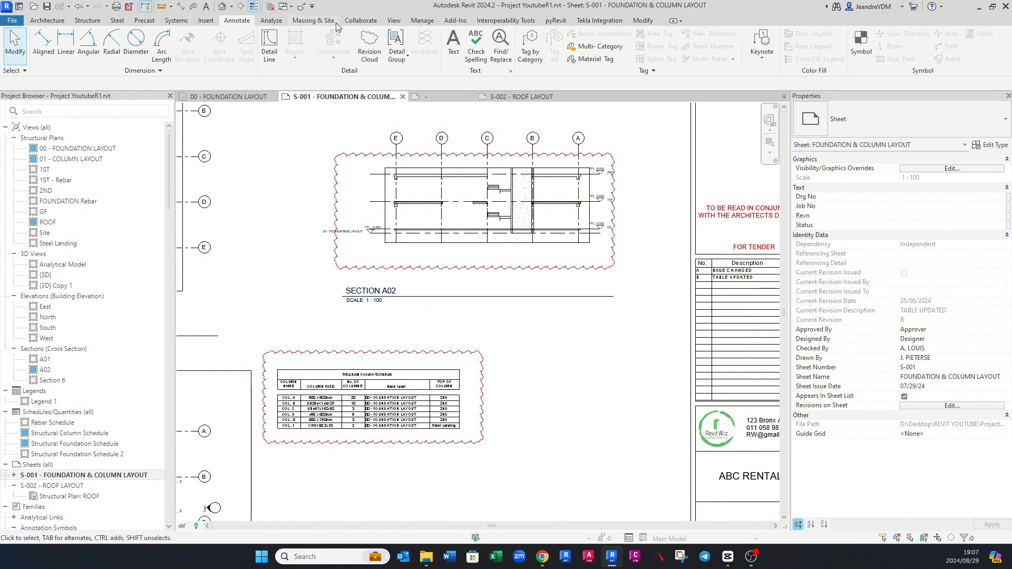
Step: Mark the BASE CHANGED revision as issued and set what it shows to None
{"action": "left_click", "coordinate": [394, 20]}
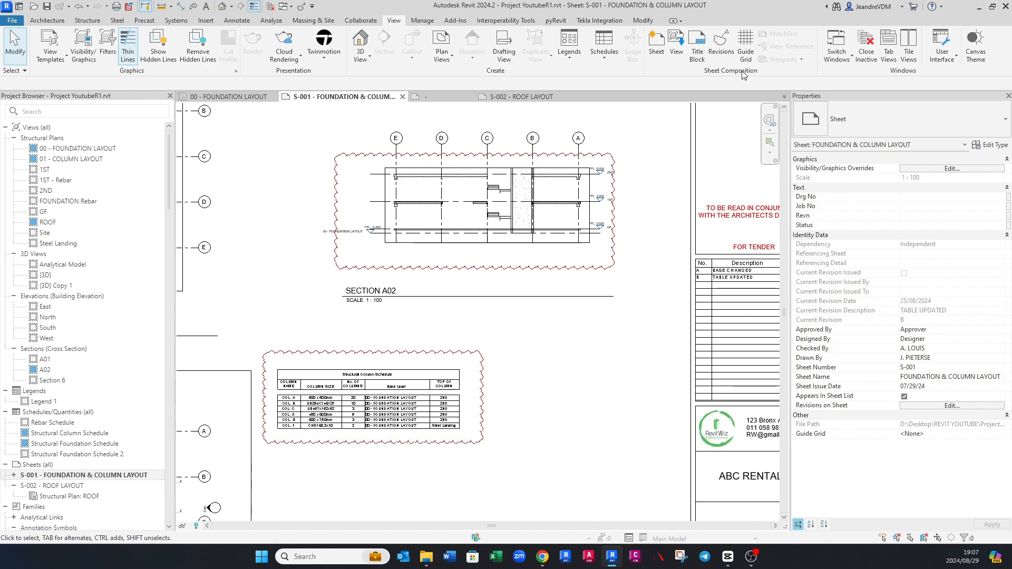
{"action": "left_click", "coordinate": [727, 55]}
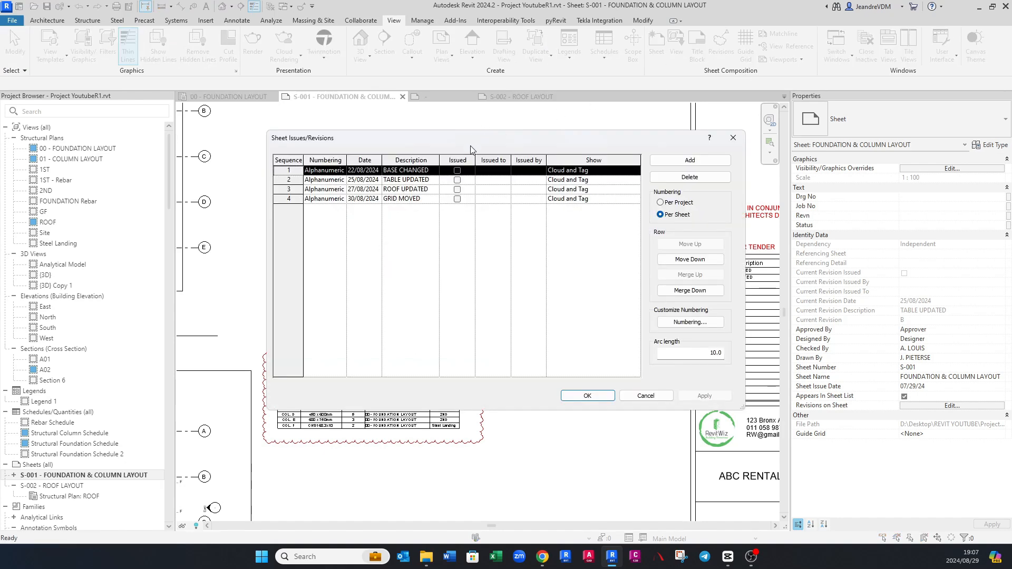
{"action": "left_click", "coordinate": [457, 170]}
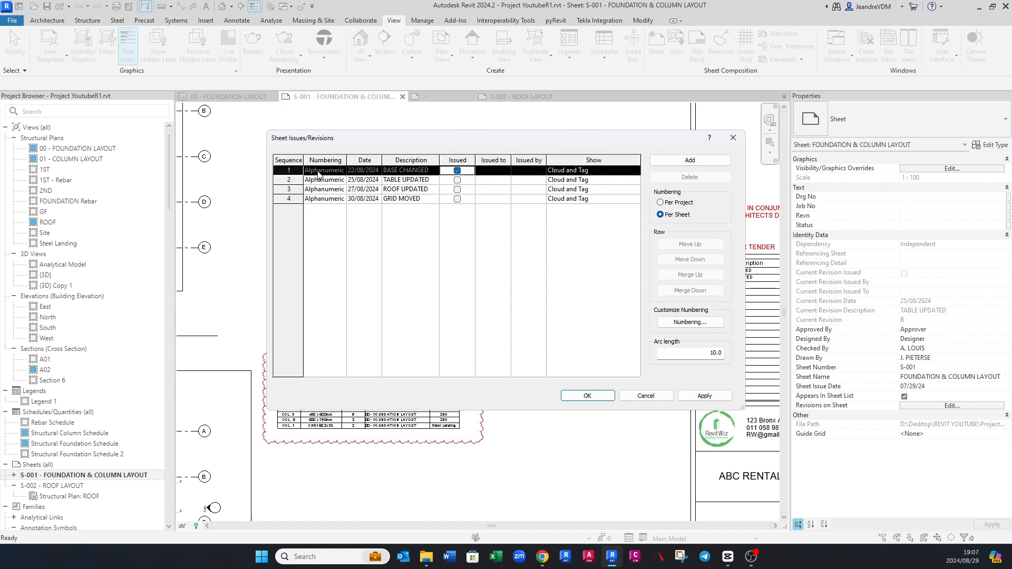
{"action": "left_click", "coordinate": [638, 170]}
{"action": "left_click", "coordinate": [635, 171]}
{"action": "left_click", "coordinate": [574, 181]}
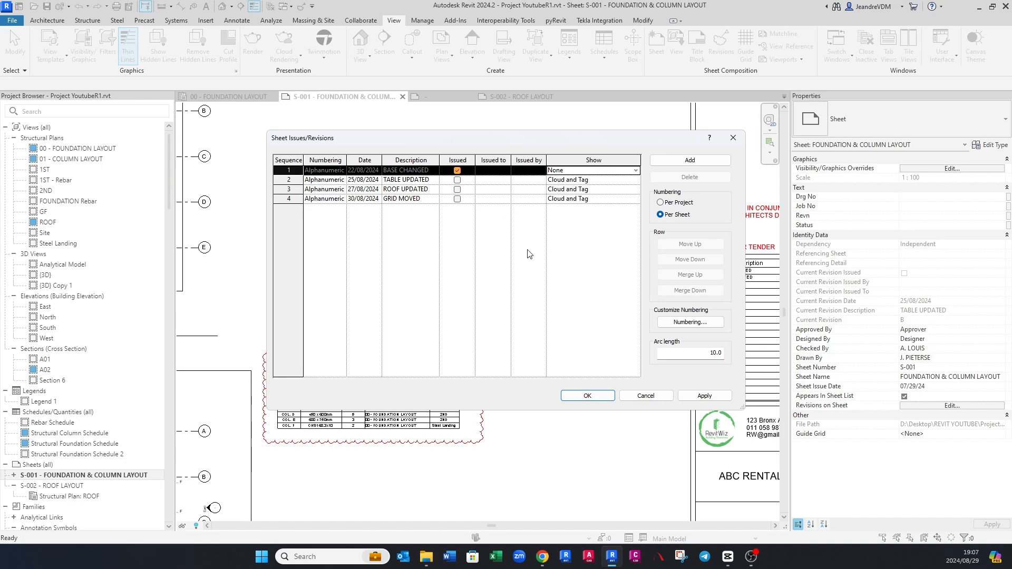
{"action": "left_click", "coordinate": [587, 396]}
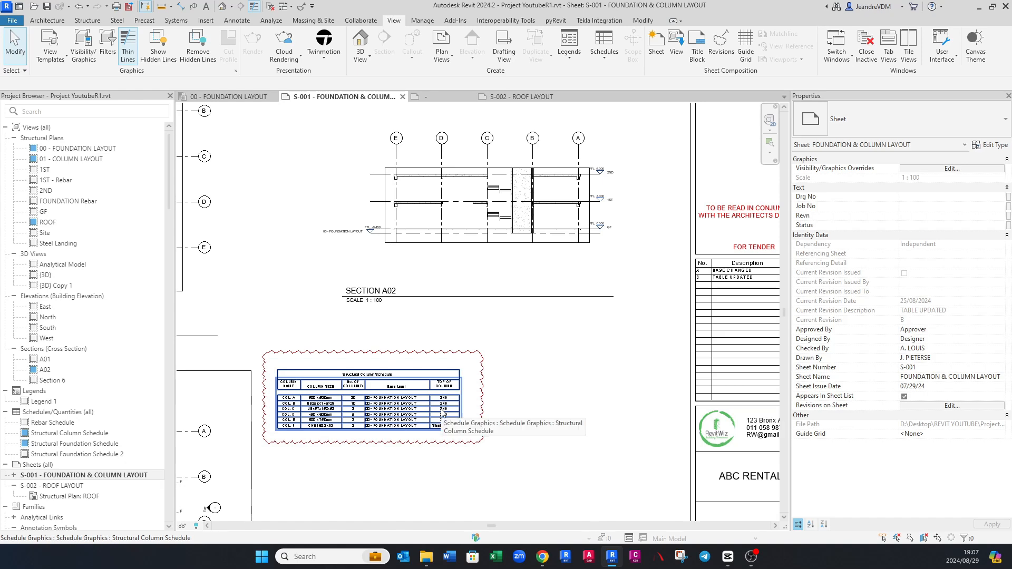
Step: Compare Section A02 with the sheet's revision table and undo the issued and visibility changes to the BASE CHANGED revision
{"action": "scroll", "coordinate": [659, 328], "scroll_direction": "up", "scroll_amount": 4}
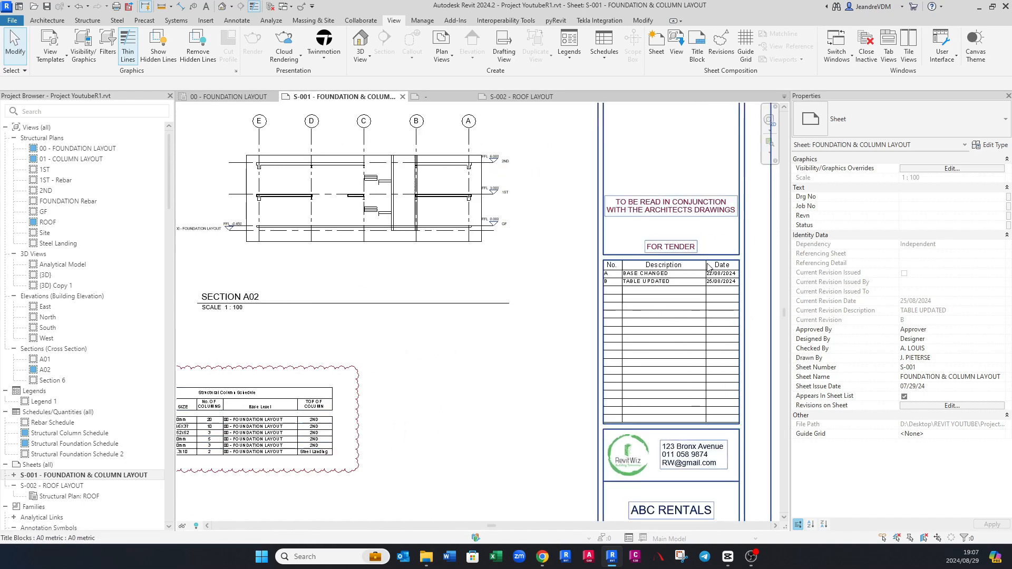
{"action": "scroll", "coordinate": [652, 275], "scroll_direction": "down", "scroll_amount": 2}
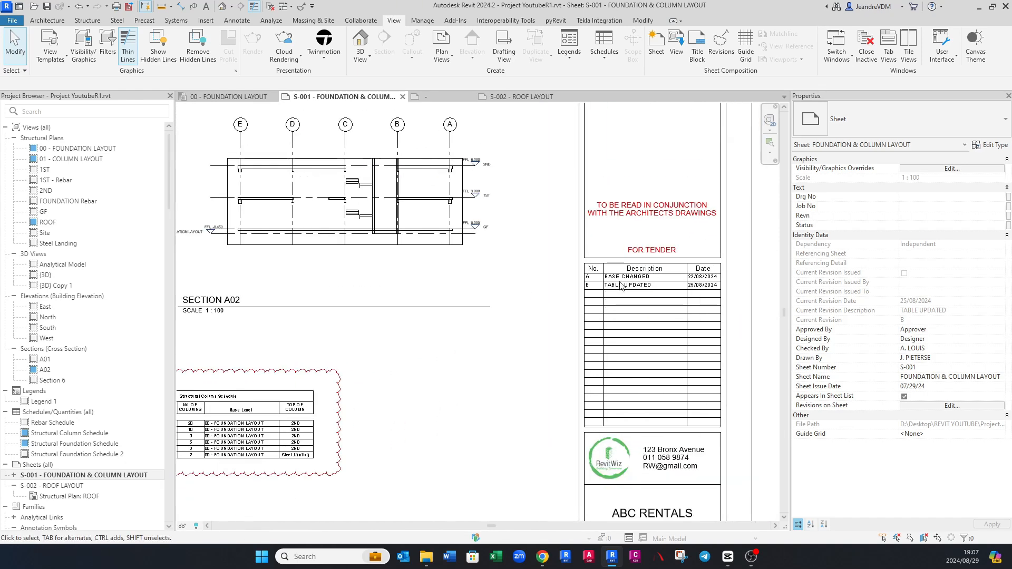
{"action": "middle_click_drag", "start_coordinate": [432, 326], "coordinate": [592, 308]}
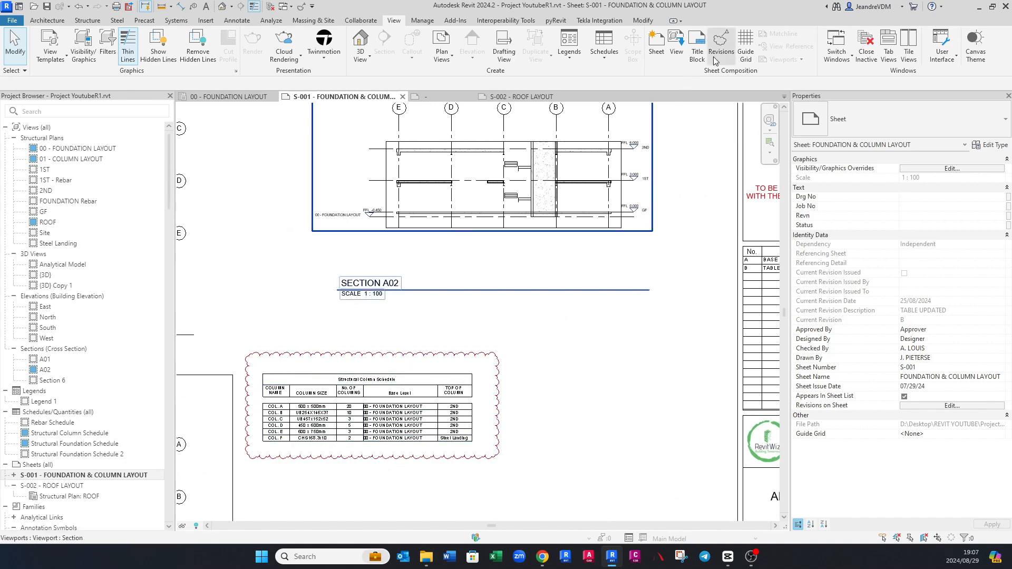
{"action": "middle_click_drag", "start_coordinate": [578, 211], "coordinate": [578, 211]}
{"action": "key", "text": "Escape"}
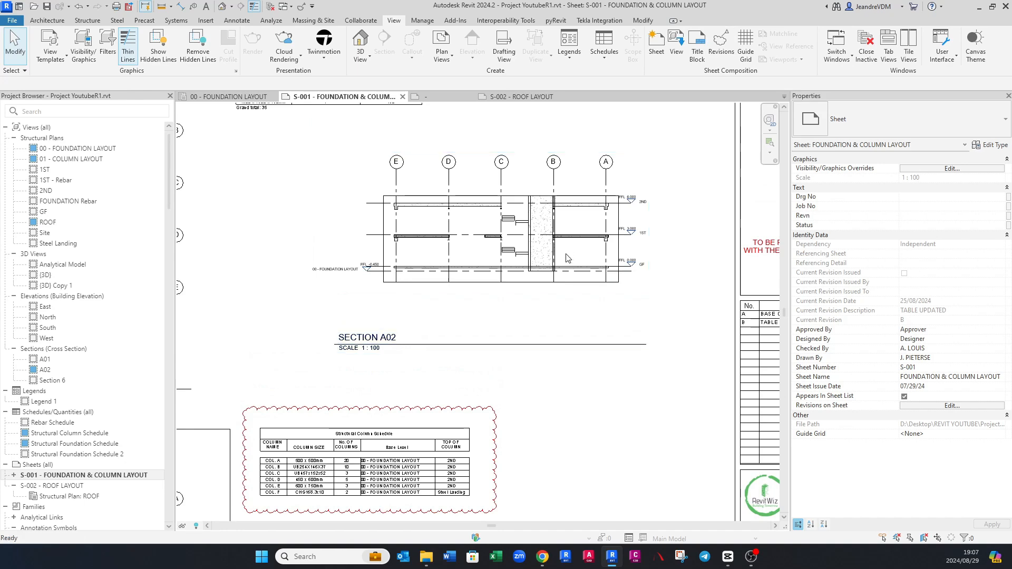
{"action": "scroll", "coordinate": [569, 257], "scroll_direction": "down", "scroll_amount": 1}
{"action": "left_click", "coordinate": [721, 43]}
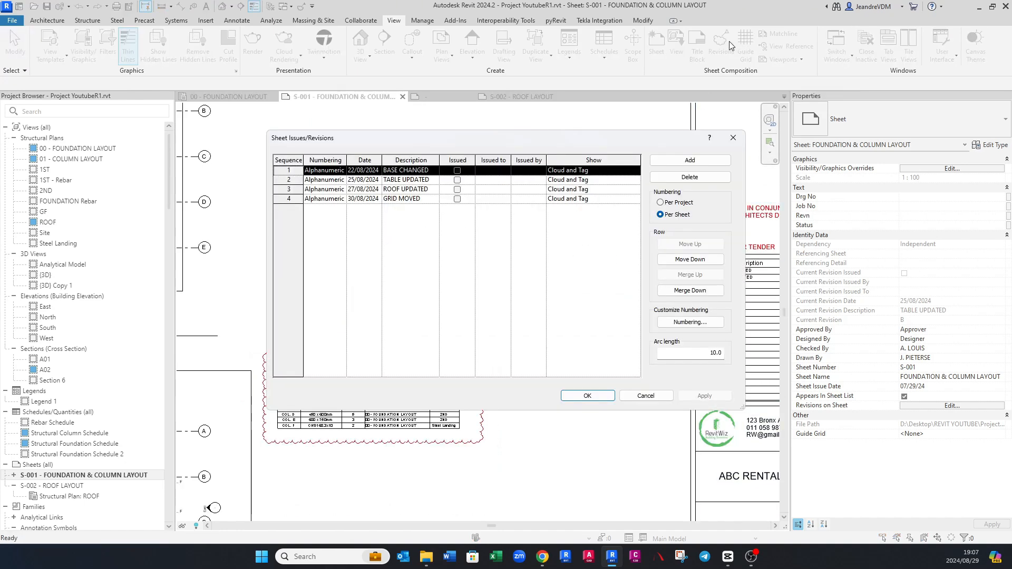
{"action": "left_click", "coordinate": [632, 171]}
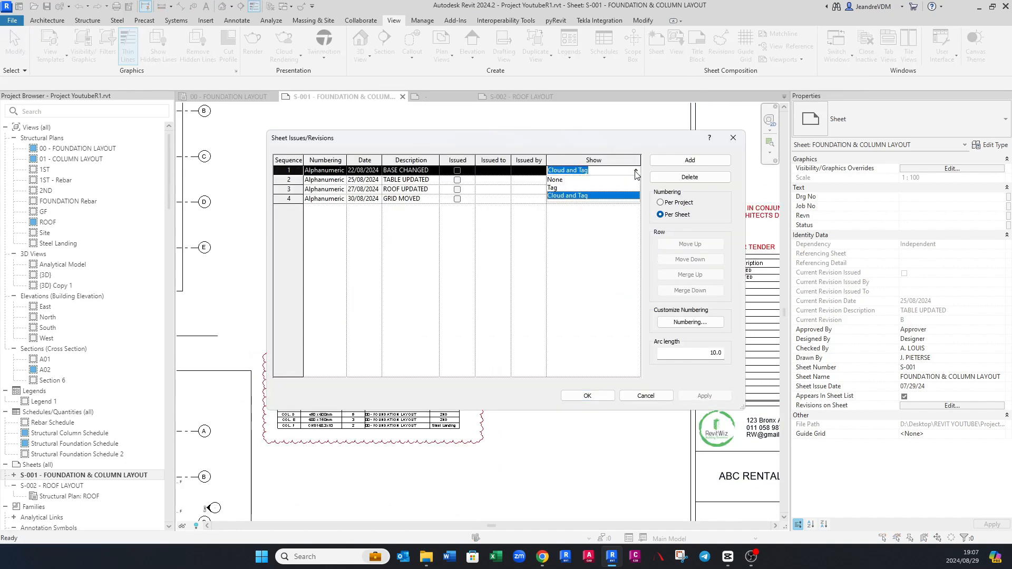
{"action": "left_click", "coordinate": [605, 268]}
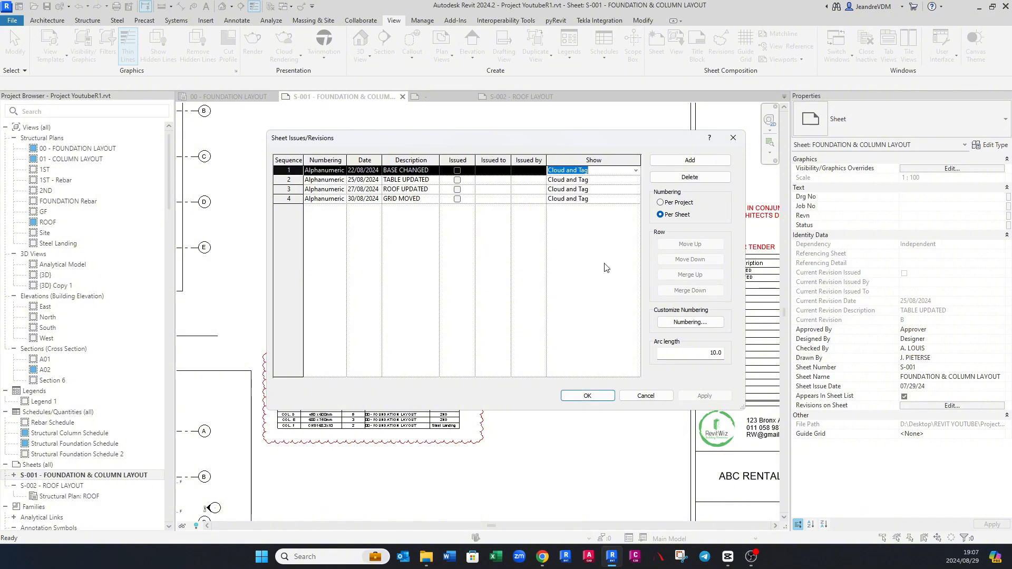
{"action": "left_click", "coordinate": [605, 278]}
{"action": "key", "text": "Escape"}
Step: Tag the Section A02 revision cloud by category, placing a horizontal tag with an attached-end leader between grids D and C
{"action": "middle_click_drag", "start_coordinate": [537, 197], "coordinate": [544, 245]}
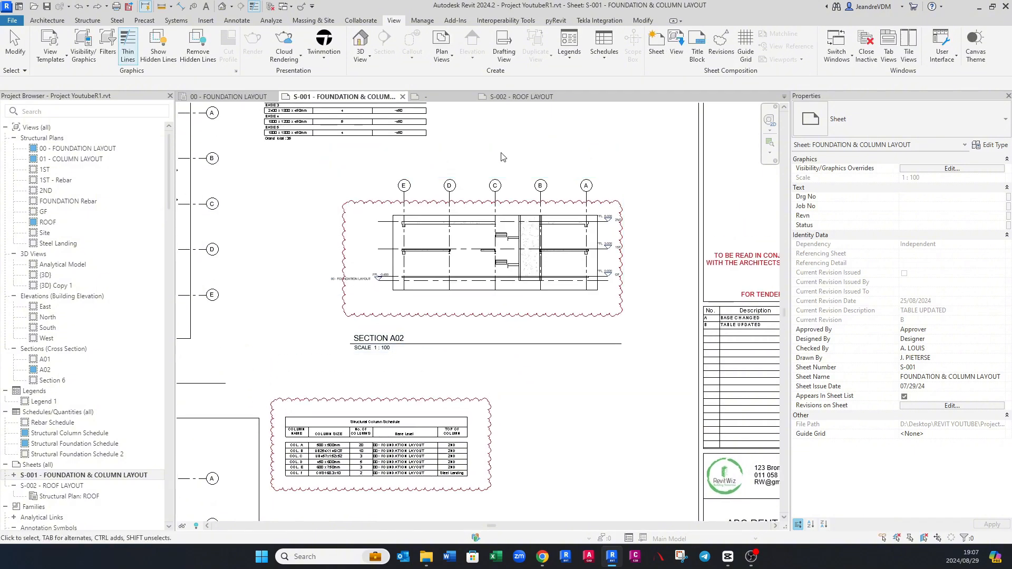
{"action": "left_click", "coordinate": [239, 21]}
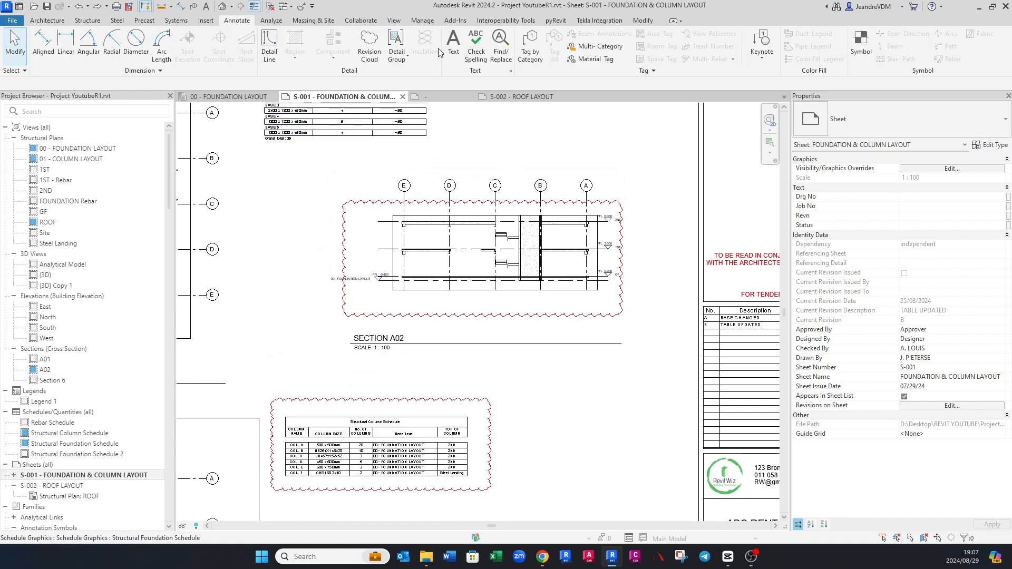
{"action": "left_click", "coordinate": [530, 44]}
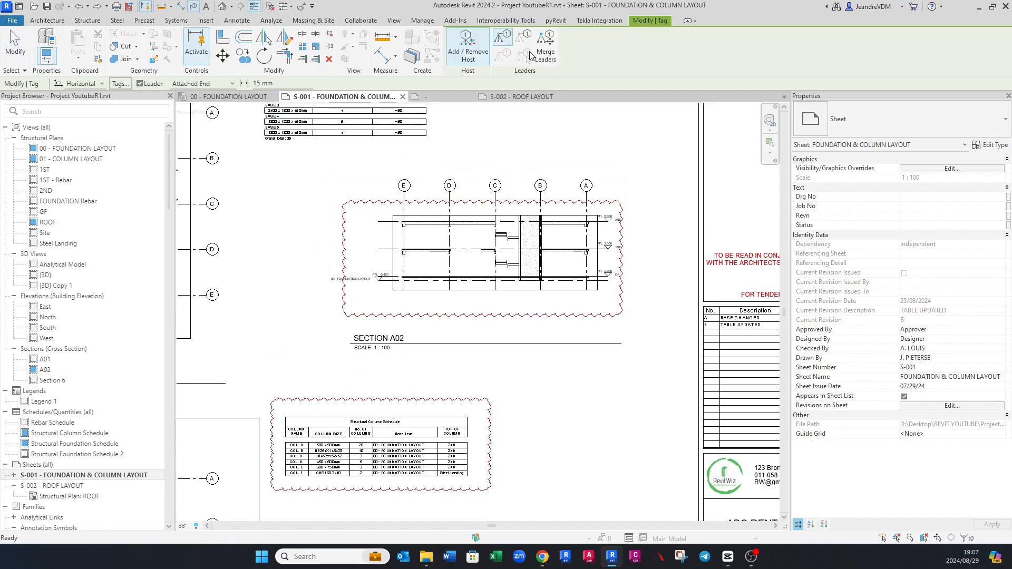
{"action": "left_click", "coordinate": [479, 202]}
{"action": "left_click", "coordinate": [423, 402]}
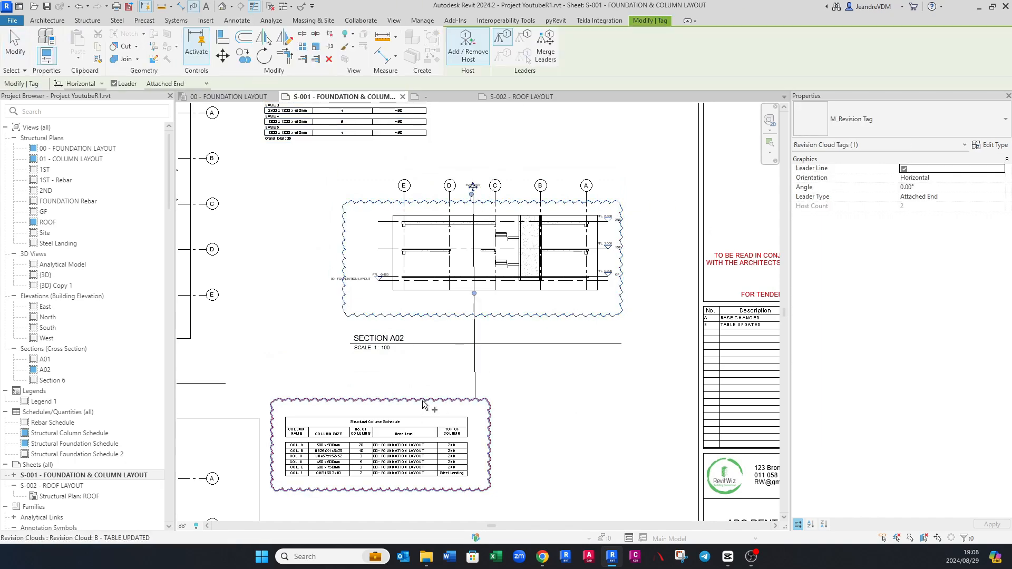
{"action": "key", "text": "Escape"}
{"action": "key", "text": "Escape"}
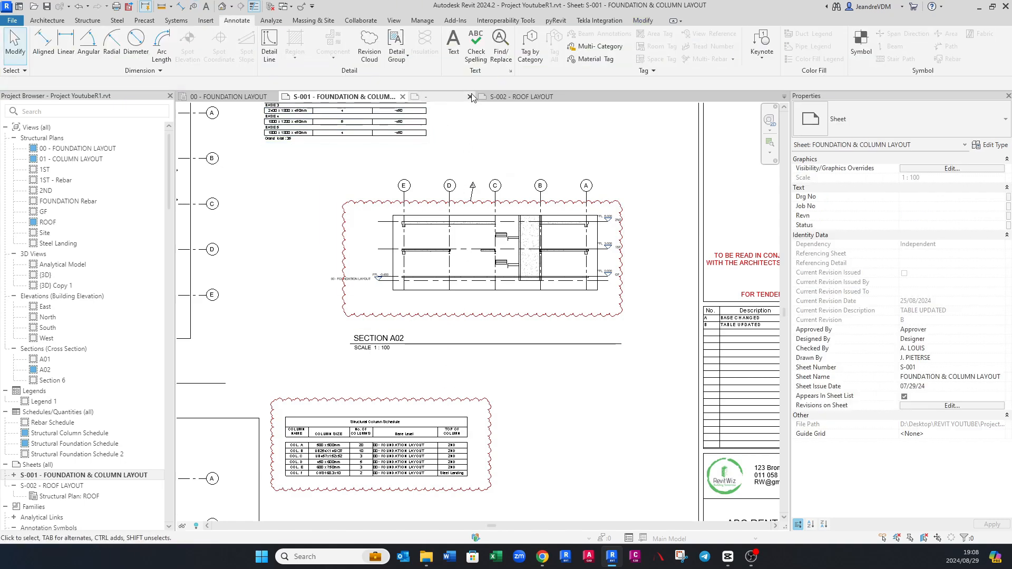
Step: Tag the revision cloud around the Structural Column Schedule by category, using a horizontal tag with an attached-end leader above the cloud
{"action": "left_click", "coordinate": [534, 56]}
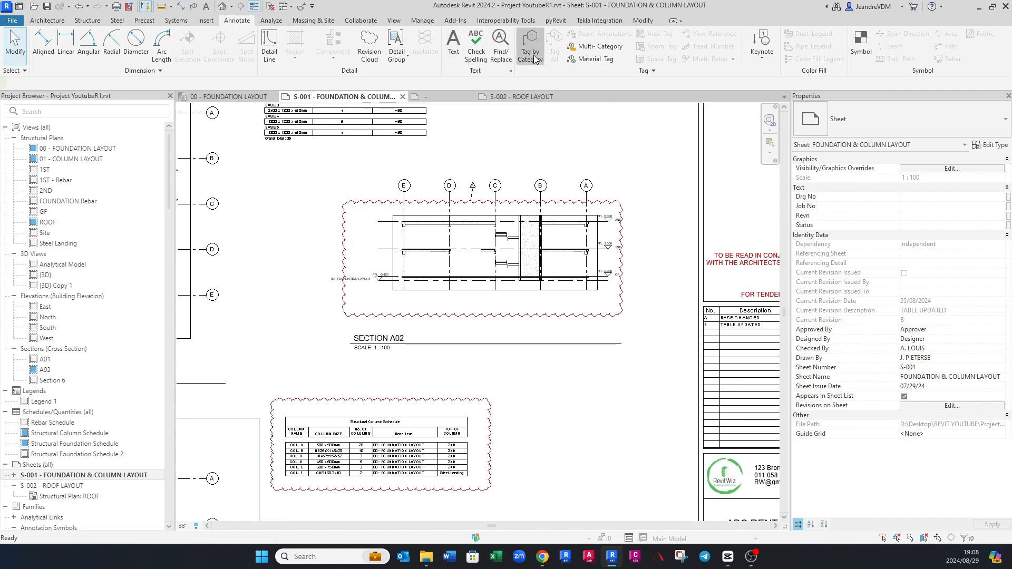
{"action": "scroll", "coordinate": [446, 404], "scroll_direction": "up", "scroll_amount": 2}
{"action": "left_click", "coordinate": [449, 401]}
{"action": "scroll", "coordinate": [445, 369], "scroll_direction": "up", "scroll_amount": 2}
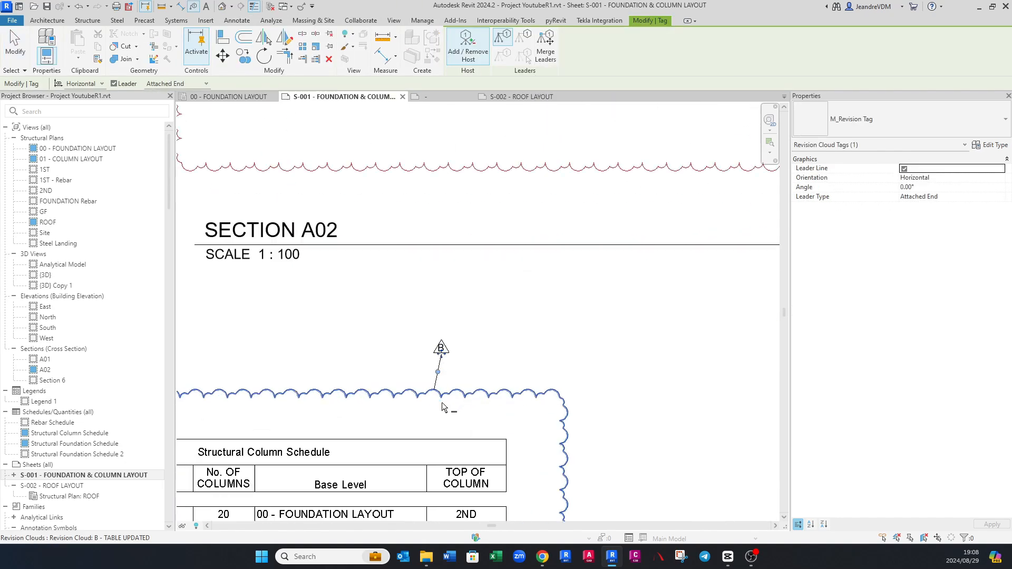
{"action": "scroll", "coordinate": [414, 385], "scroll_direction": "down", "scroll_amount": 4}
{"action": "key", "text": "Escape"}
{"action": "key", "text": "Escape"}
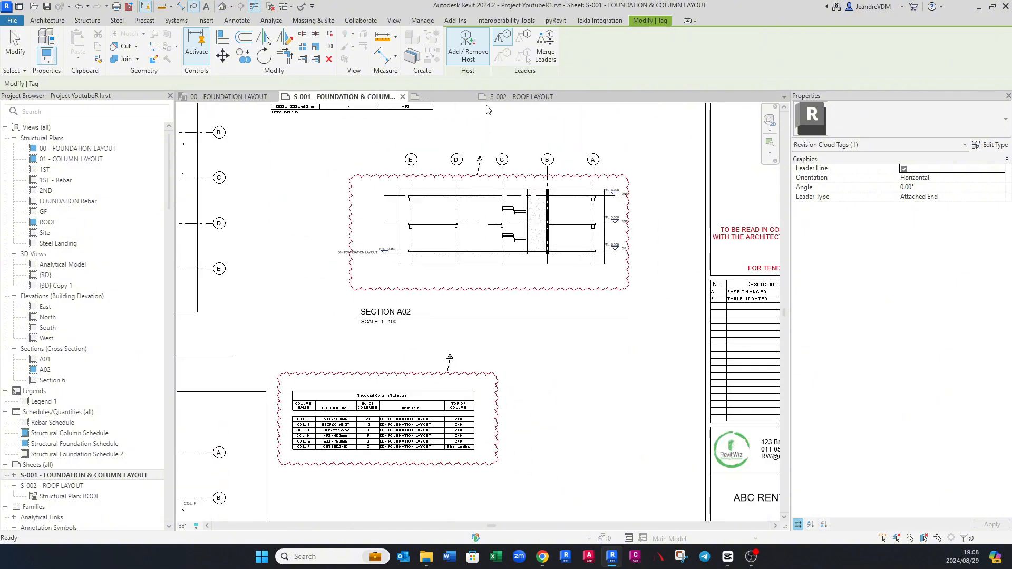
Step: Set the BASE CHANGED revision to show only its tag, apply the change and check Section A02 on the sheet
{"action": "left_click", "coordinate": [393, 20]}
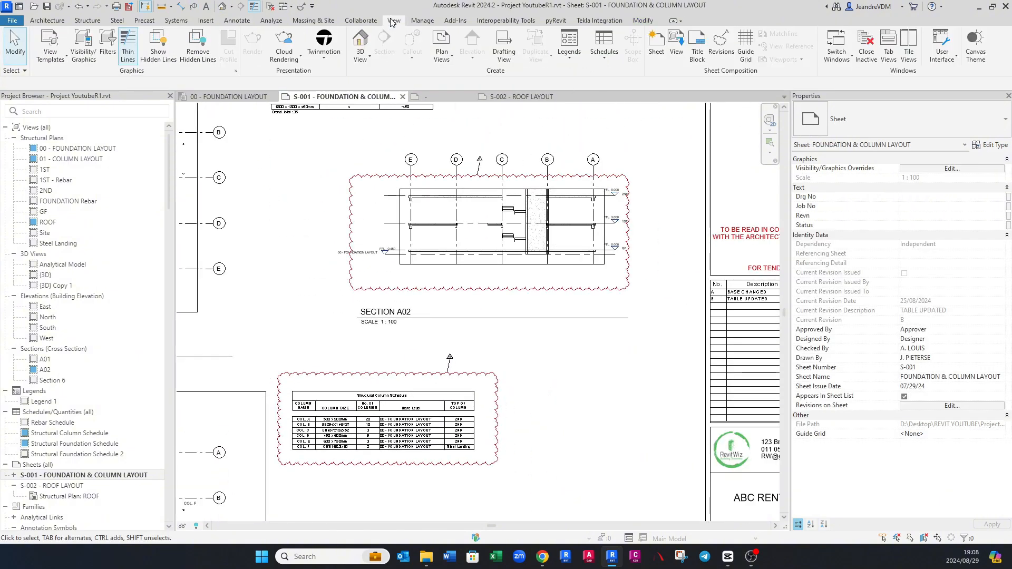
{"action": "left_click", "coordinate": [721, 45]}
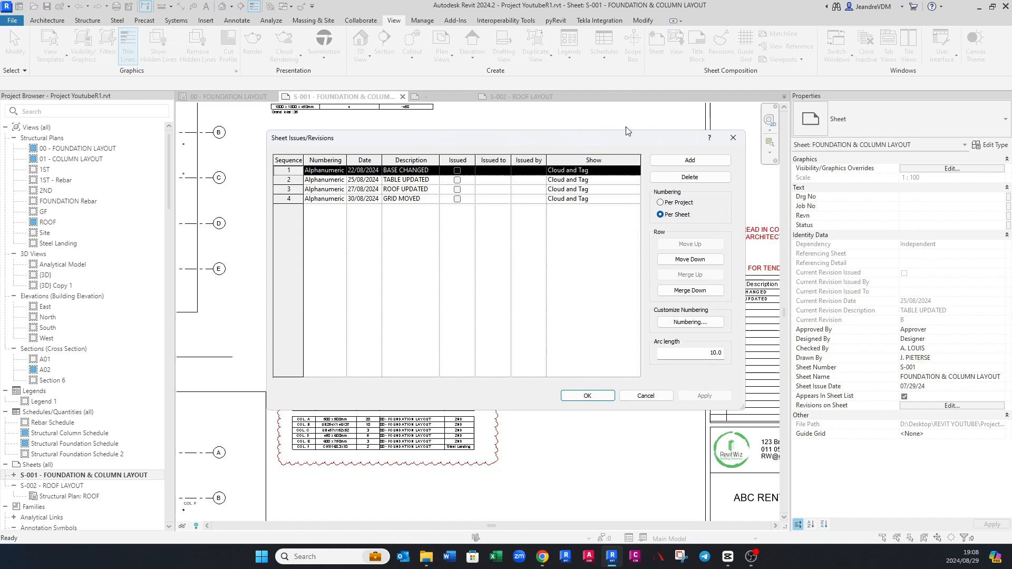
{"action": "left_click", "coordinate": [629, 172]}
{"action": "left_click", "coordinate": [636, 170]}
{"action": "left_click", "coordinate": [610, 190]}
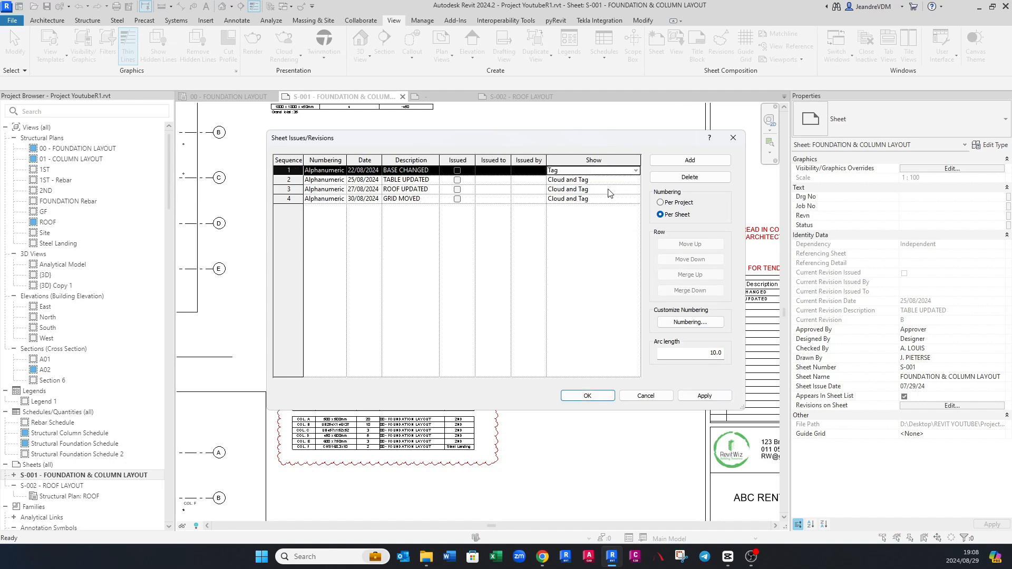
{"action": "left_click", "coordinate": [705, 395]}
{"action": "left_click", "coordinate": [588, 396]}
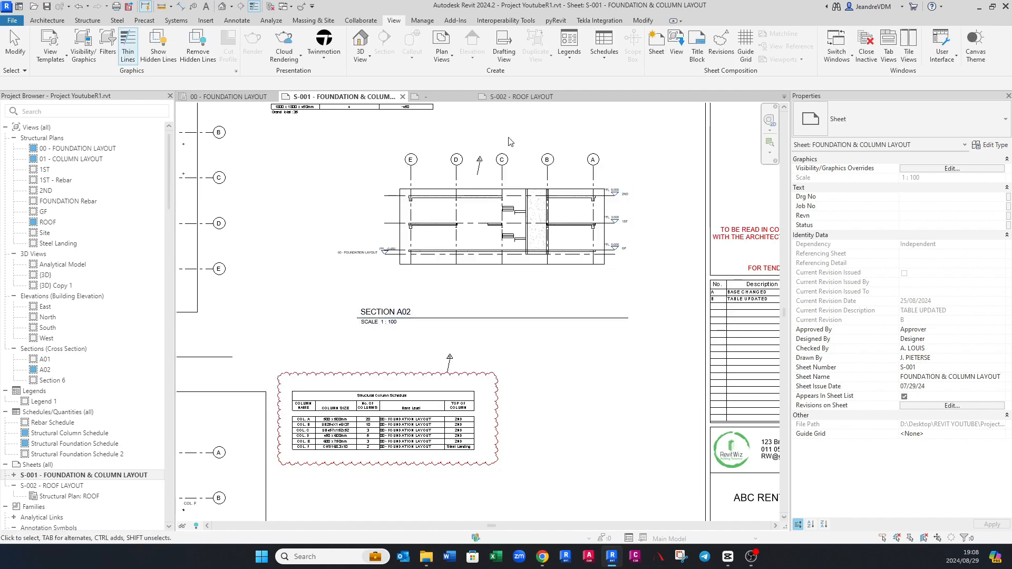
{"action": "scroll", "coordinate": [488, 146], "scroll_direction": "up", "scroll_amount": 5}
{"action": "scroll", "coordinate": [482, 215], "scroll_direction": "down", "scroll_amount": 5}
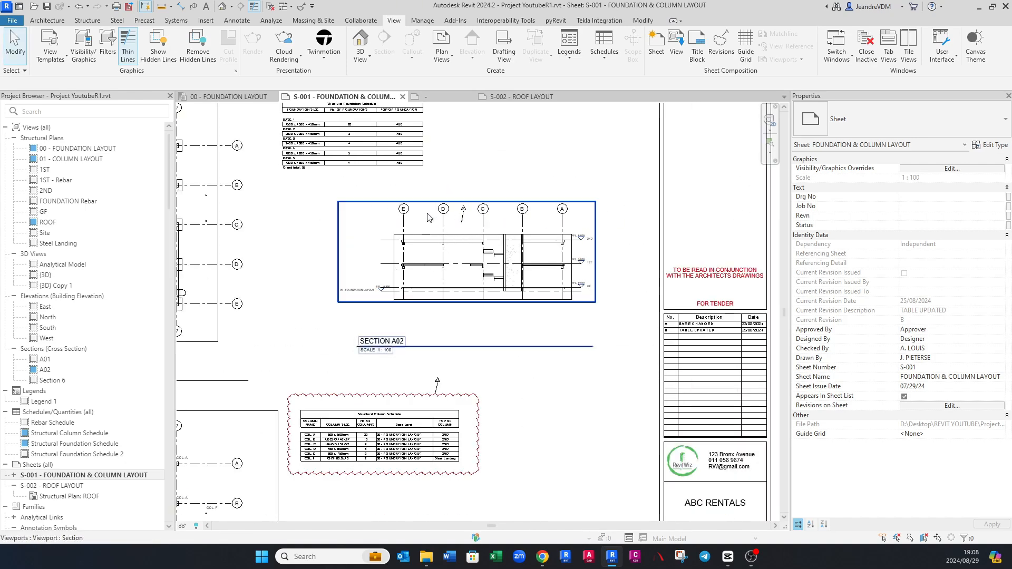
Step: Mark the BASE CHANGED revision as issued and inspect the properties of its cloud around Section A02
{"action": "scroll", "coordinate": [402, 254], "scroll_direction": "up", "scroll_amount": 1}
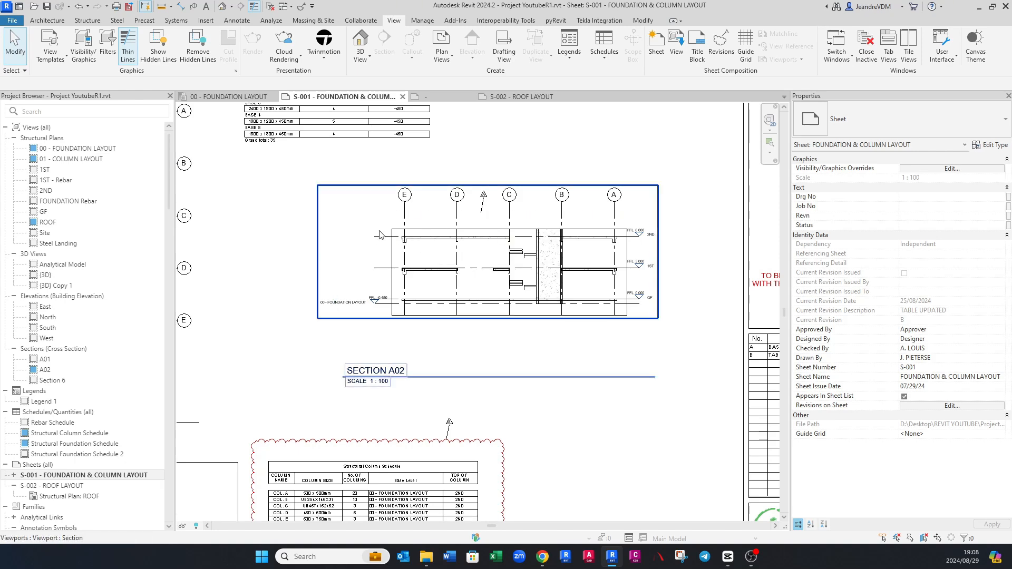
{"action": "scroll", "coordinate": [506, 293], "scroll_direction": "up", "scroll_amount": 1}
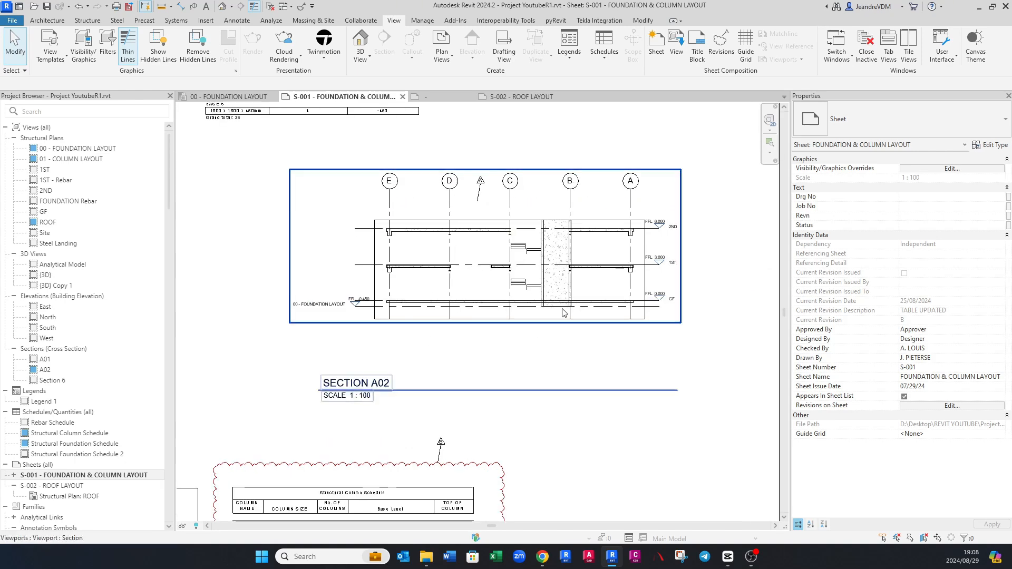
{"action": "scroll", "coordinate": [523, 281], "scroll_direction": "down", "scroll_amount": 1}
{"action": "left_click", "coordinate": [516, 413]}
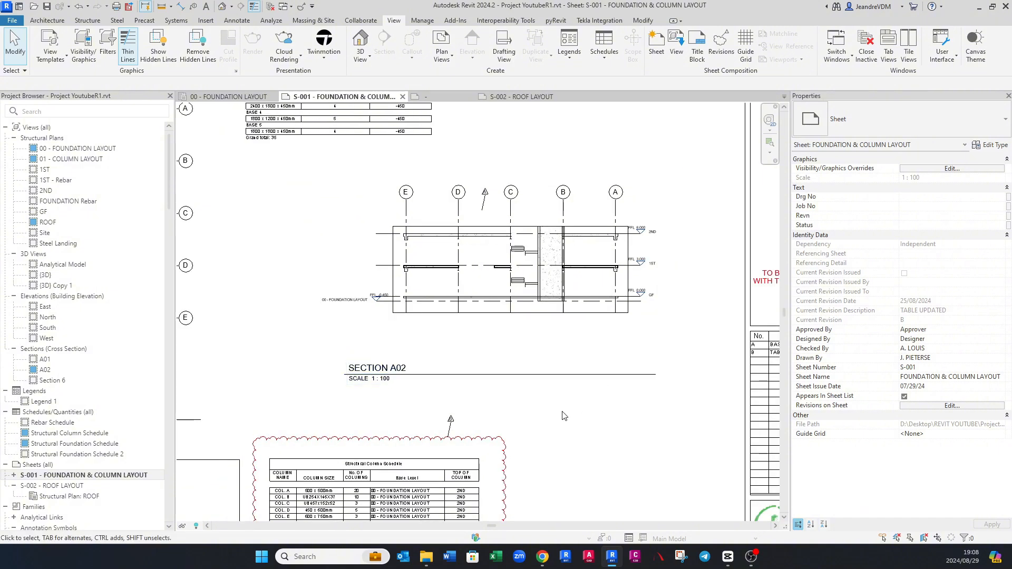
{"action": "middle_click_drag", "start_coordinate": [563, 416], "coordinate": [543, 386]}
{"action": "left_click", "coordinate": [722, 53]}
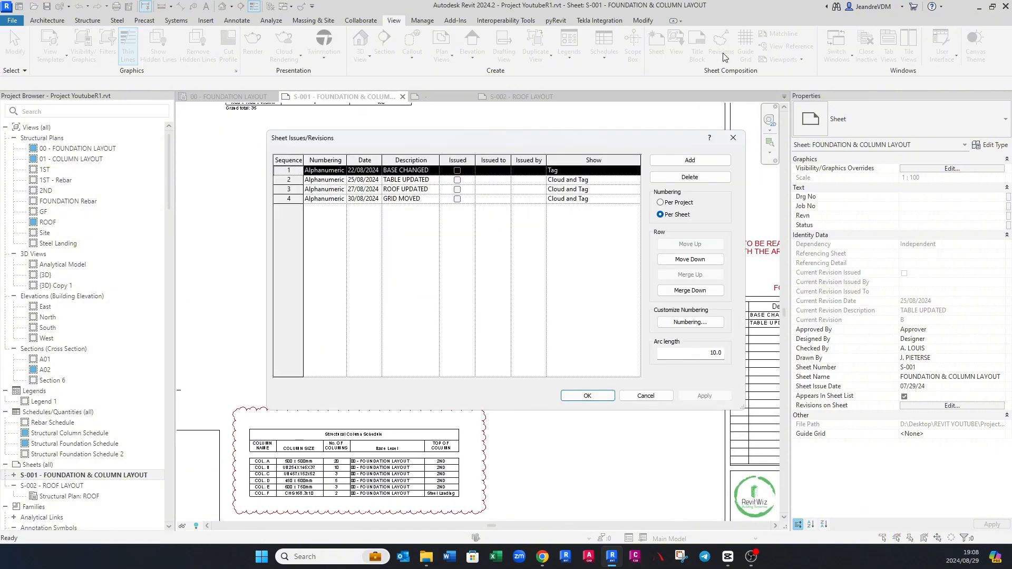
{"action": "left_click", "coordinate": [457, 171]}
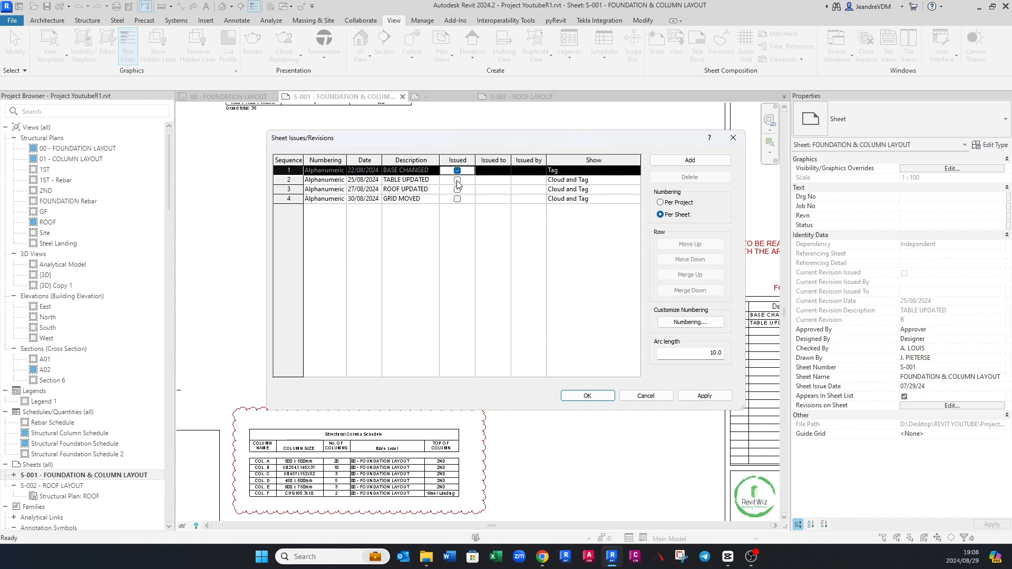
{"action": "left_click", "coordinate": [587, 394]}
{"action": "left_click", "coordinate": [369, 220]}
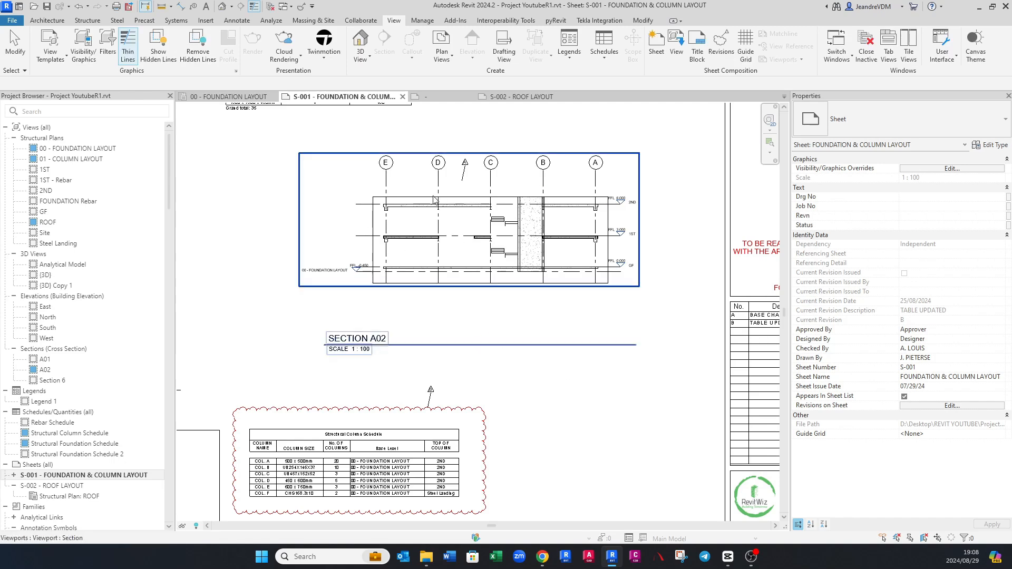
{"action": "left_click", "coordinate": [466, 185]}
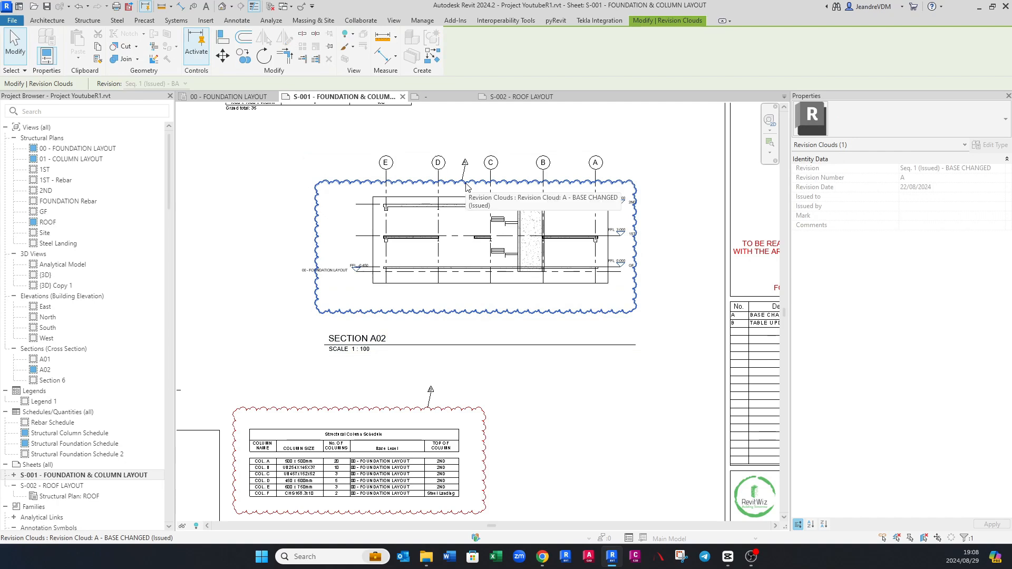
{"action": "key", "text": "Escape"}
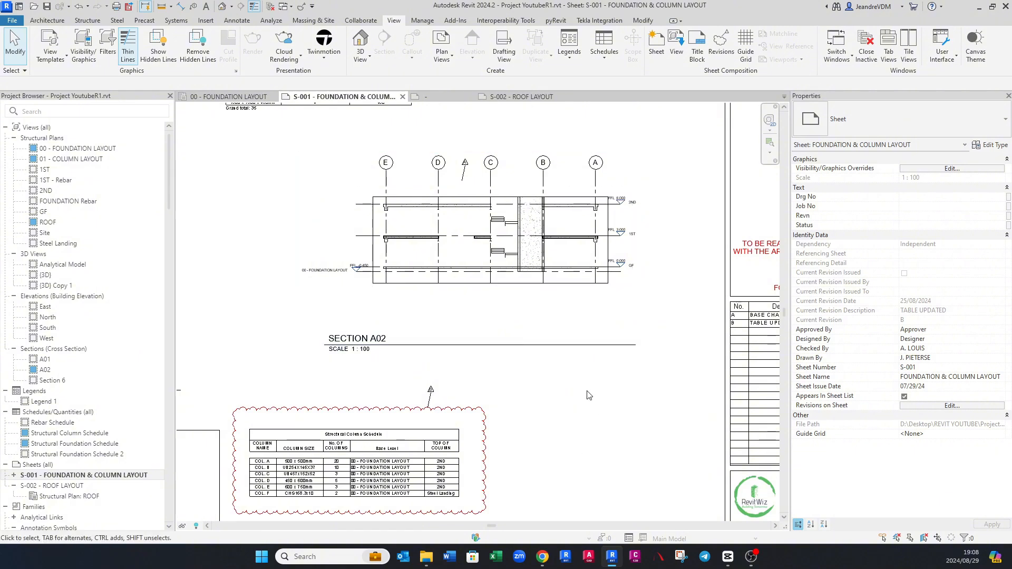
Step: Compare the revision tag above the Structural Column Schedule with the entries in the sheet's revision table
{"action": "scroll", "coordinate": [589, 396], "scroll_direction": "down", "scroll_amount": 3}
{"action": "scroll", "coordinate": [583, 402], "scroll_direction": "up", "scroll_amount": 1}
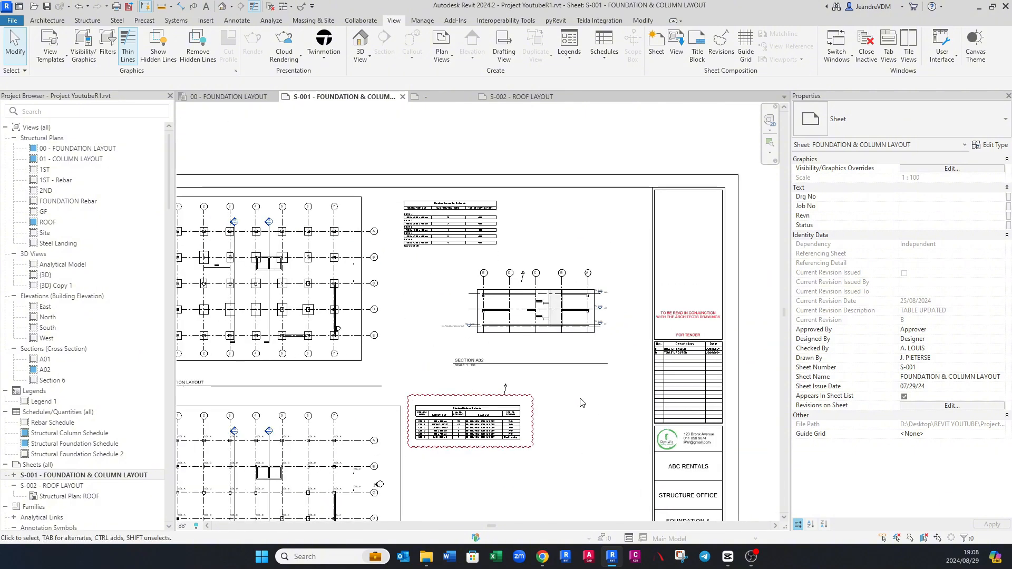
{"action": "scroll", "coordinate": [573, 397], "scroll_direction": "up", "scroll_amount": 1}
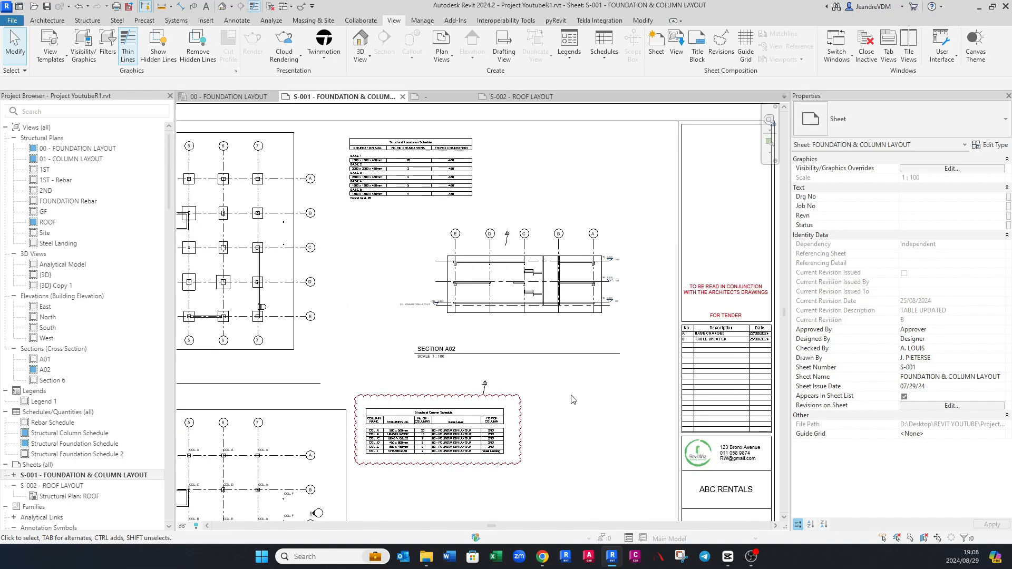
{"action": "middle_click_drag", "start_coordinate": [573, 399], "coordinate": [537, 340]}
{"action": "middle_click_drag", "start_coordinate": [552, 376], "coordinate": [461, 233]}
{"action": "middle_click_drag", "start_coordinate": [554, 272], "coordinate": [555, 286]}
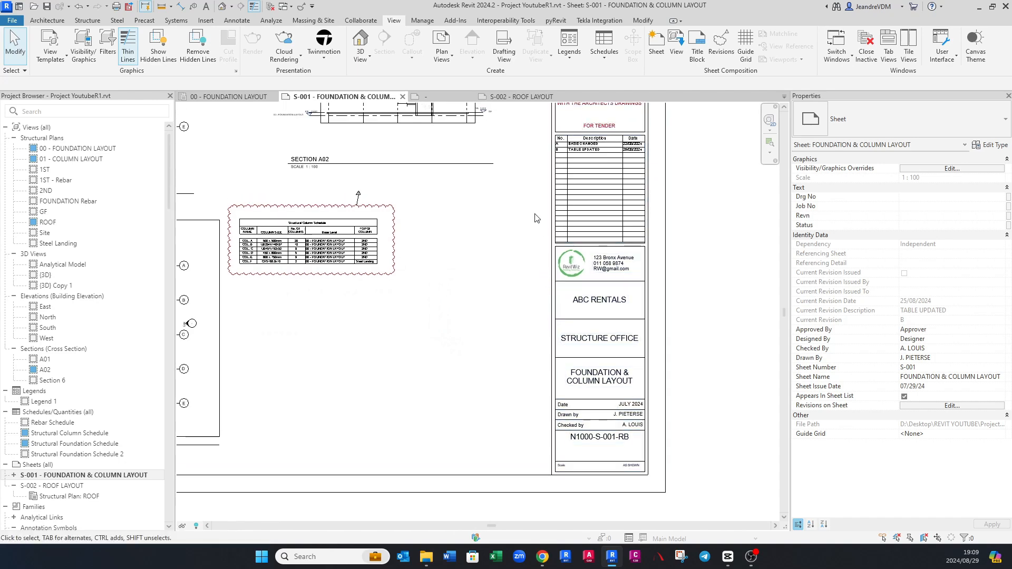
{"action": "scroll", "coordinate": [537, 218], "scroll_direction": "up", "scroll_amount": 1}
{"action": "scroll", "coordinate": [248, 232], "scroll_direction": "up", "scroll_amount": 3}
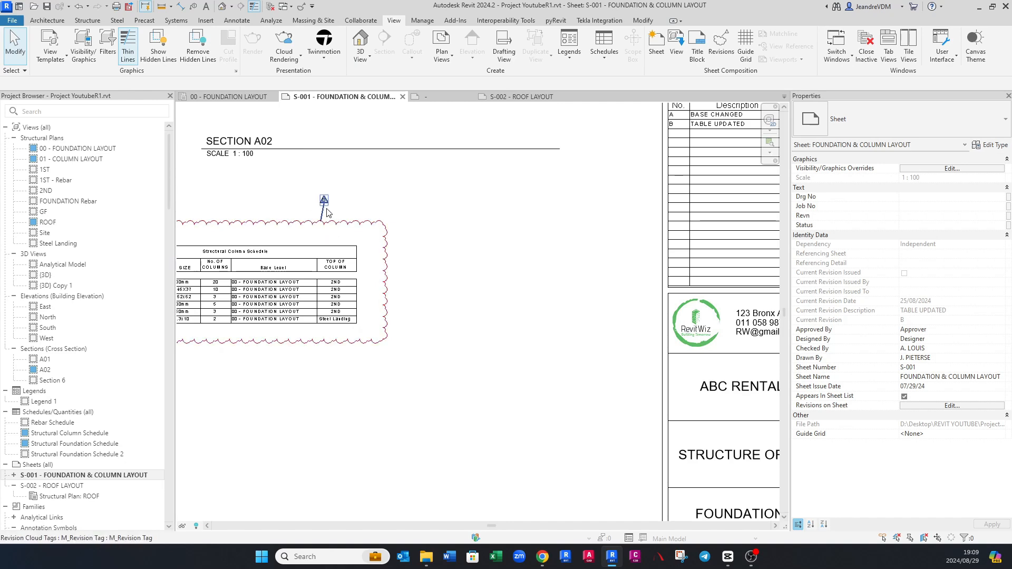
{"action": "middle_click_drag", "start_coordinate": [561, 204], "coordinate": [392, 274]}
{"action": "scroll", "coordinate": [570, 205], "scroll_direction": "up", "scroll_amount": 1}
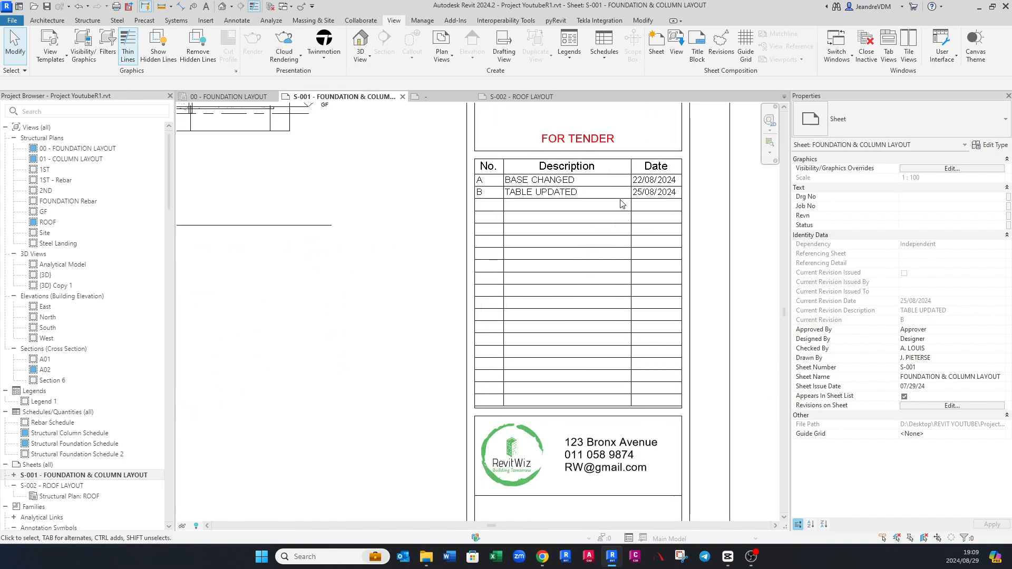
Step: Check the revision suffix of the drawing number in the title block, then show the whole S-001 sheet
{"action": "scroll", "coordinate": [641, 179], "scroll_direction": "down", "scroll_amount": 4}
{"action": "middle_click_drag", "start_coordinate": [581, 284], "coordinate": [567, 154]}
{"action": "scroll", "coordinate": [613, 477], "scroll_direction": "up", "scroll_amount": 1}
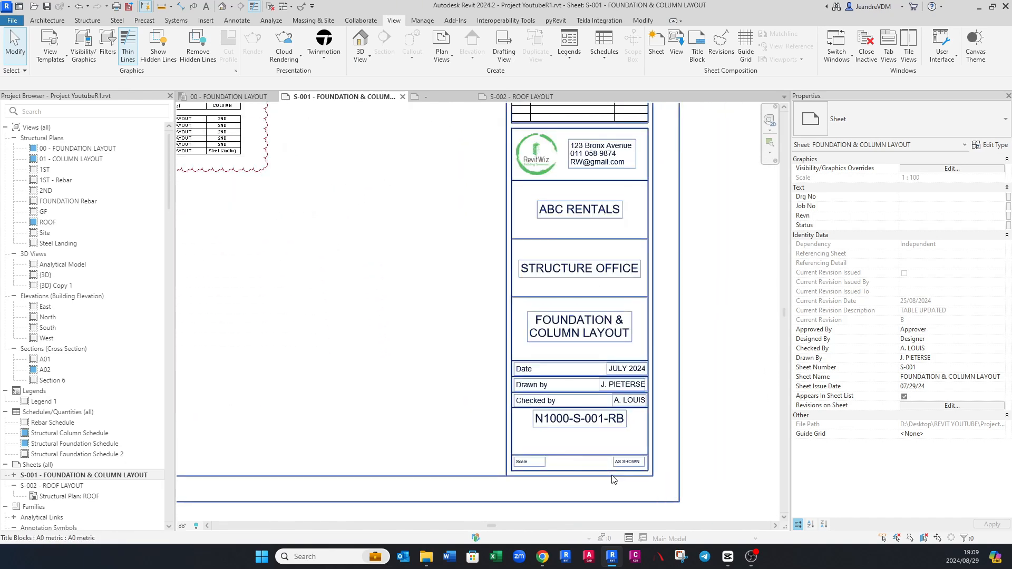
{"action": "scroll", "coordinate": [614, 477], "scroll_direction": "up", "scroll_amount": 1}
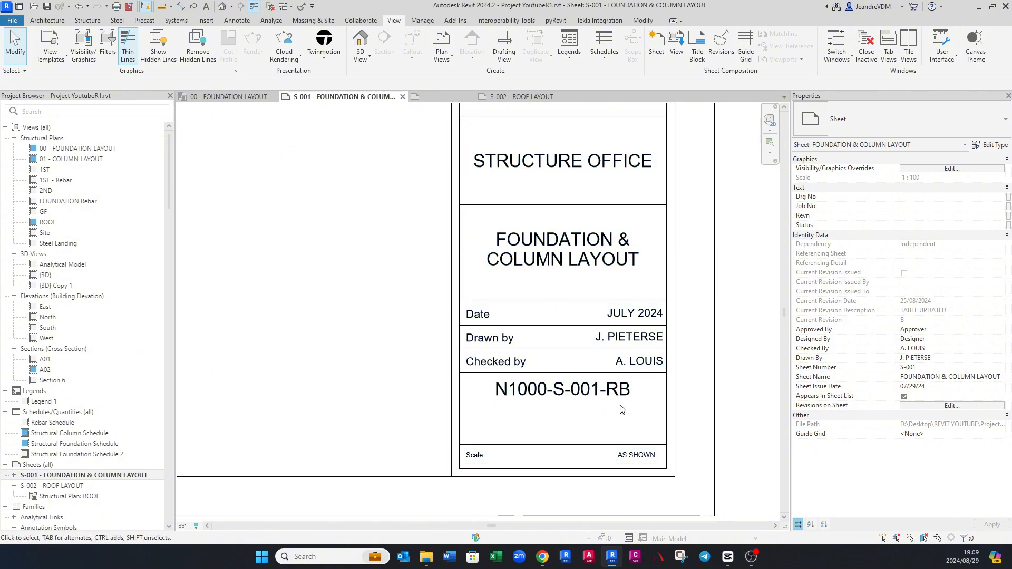
{"action": "scroll", "coordinate": [606, 391], "scroll_direction": "down", "scroll_amount": 2}
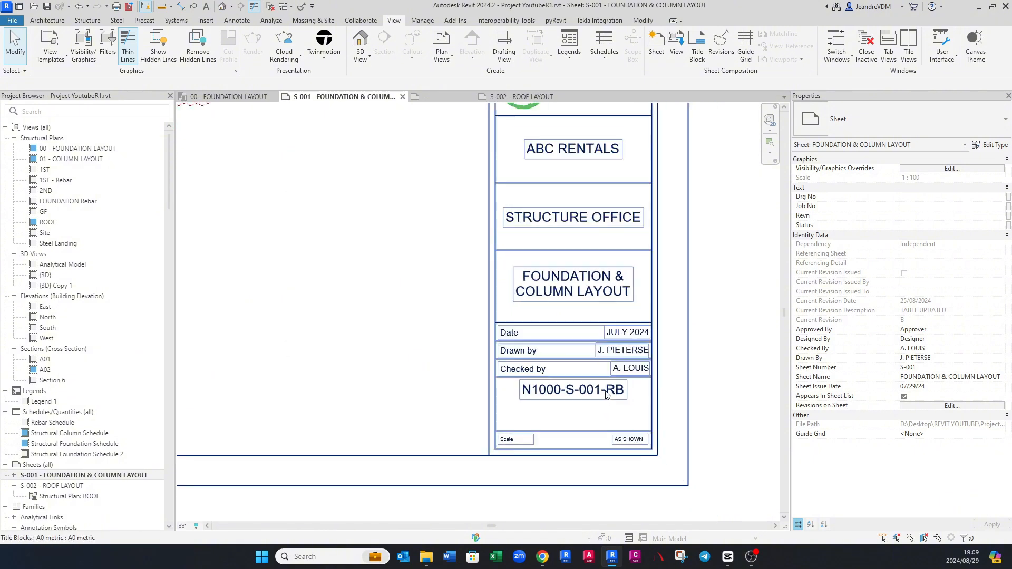
{"action": "middle_click", "coordinate": [606, 391]}
{"action": "middle_click", "coordinate": [606, 391]}
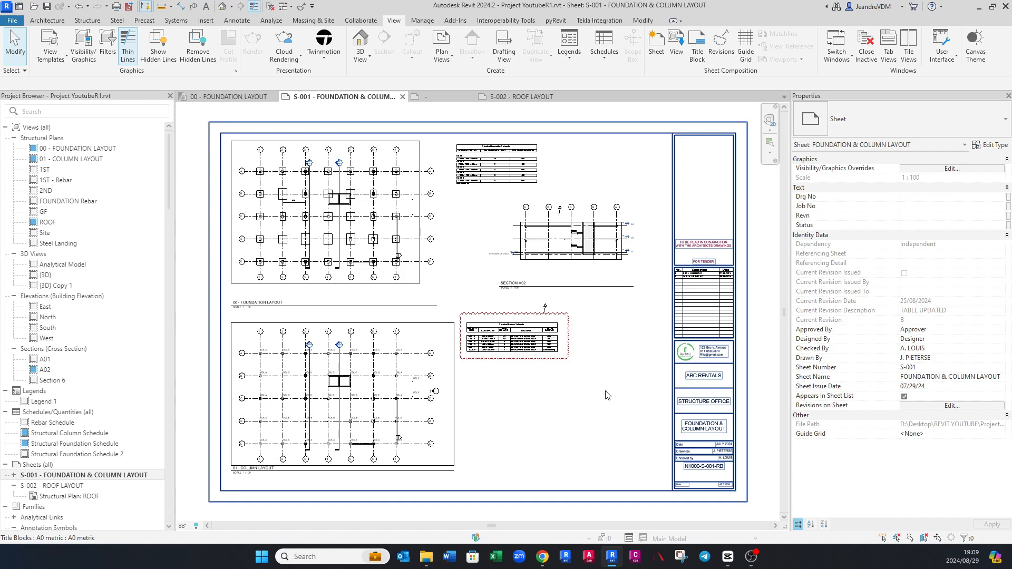